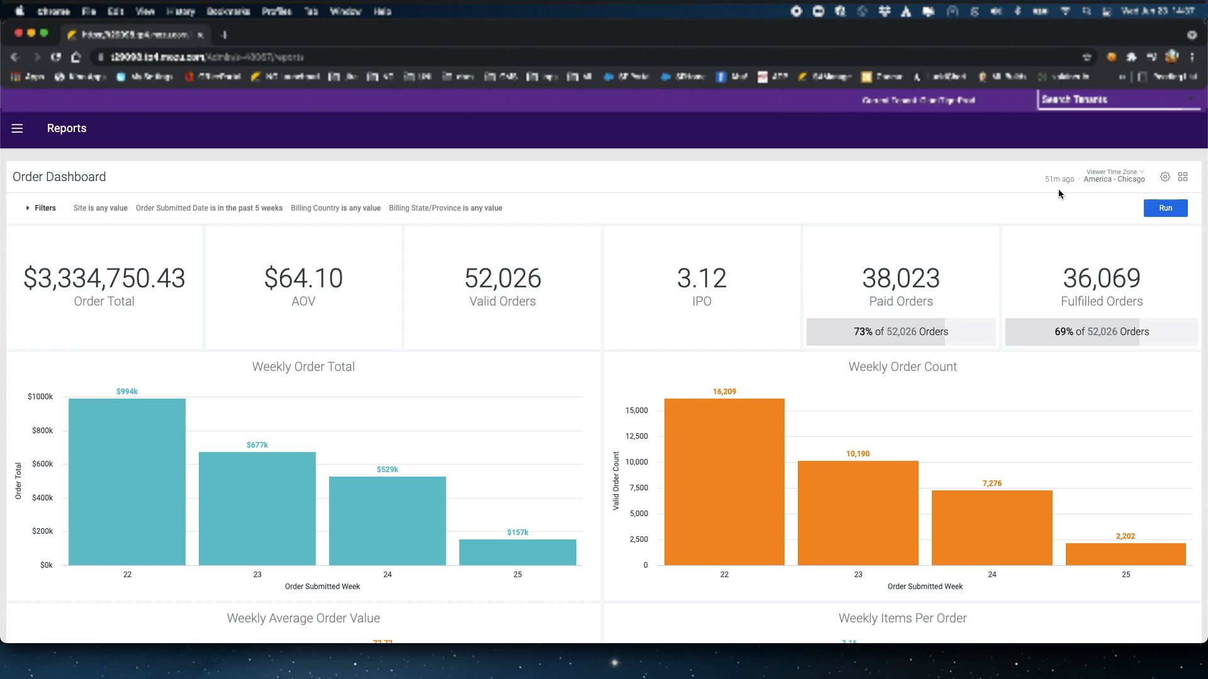
Step: Check the time zone and download options, then open the Personal list of dashboards and Looks
{"action": "left_click", "coordinate": [1104, 181]}
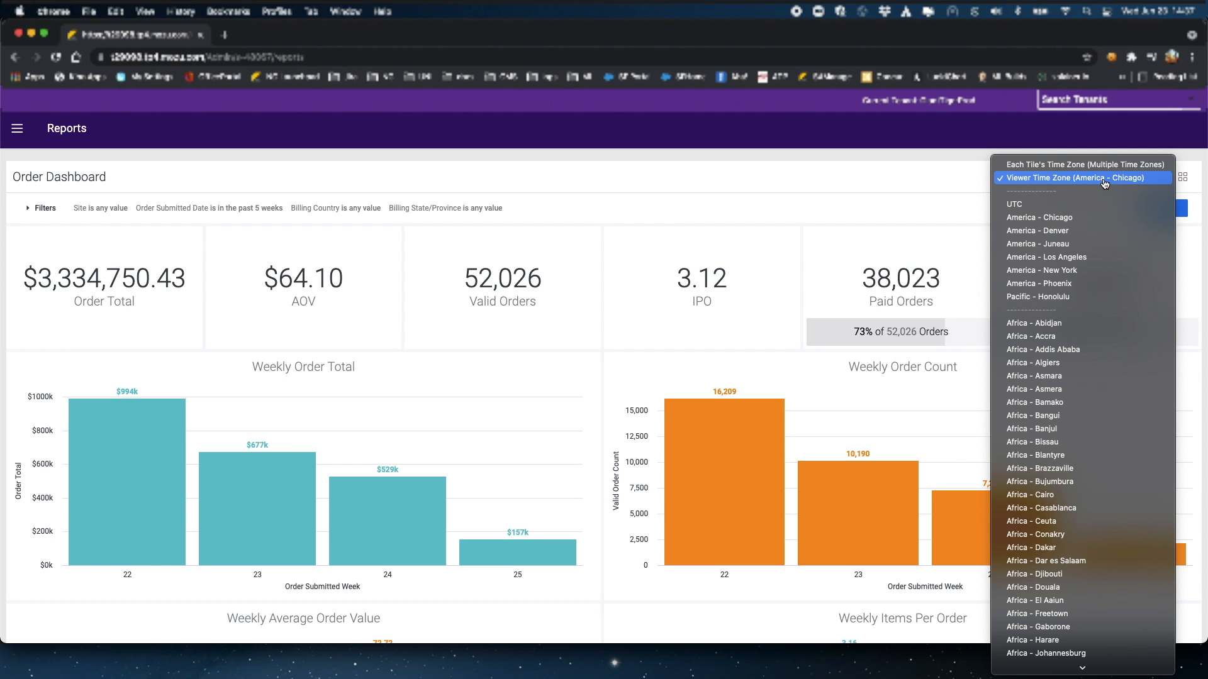
{"action": "left_click", "coordinate": [1105, 178]}
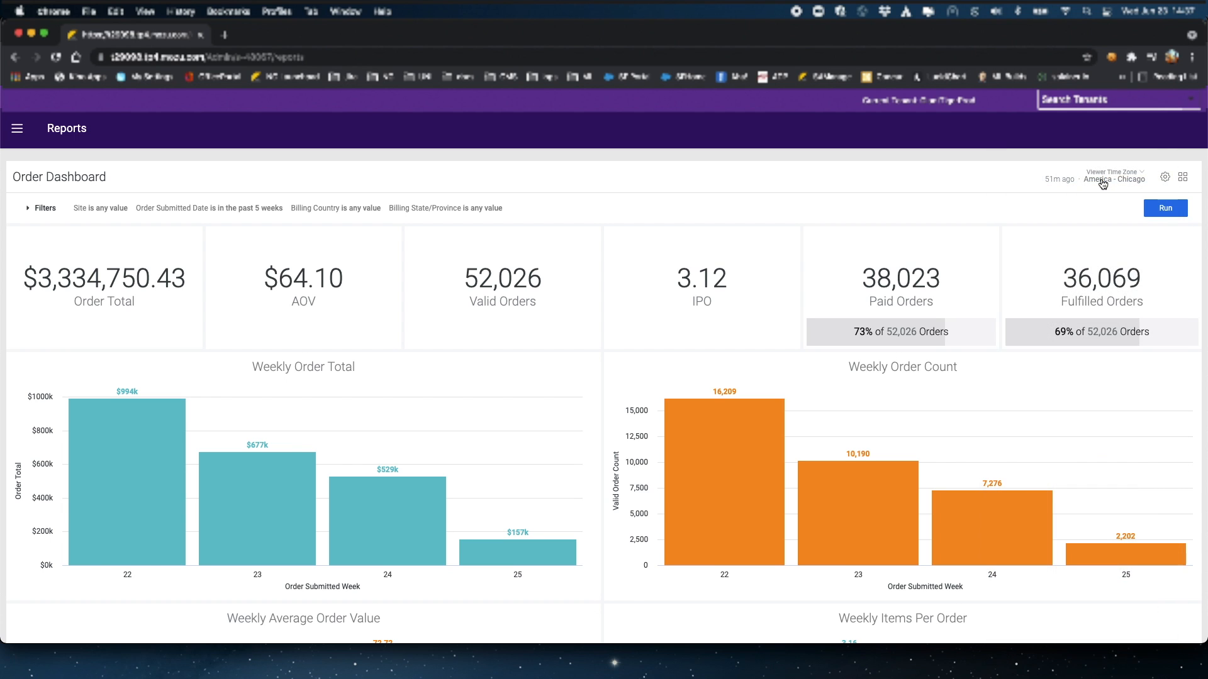
{"action": "left_click", "coordinate": [1166, 180]}
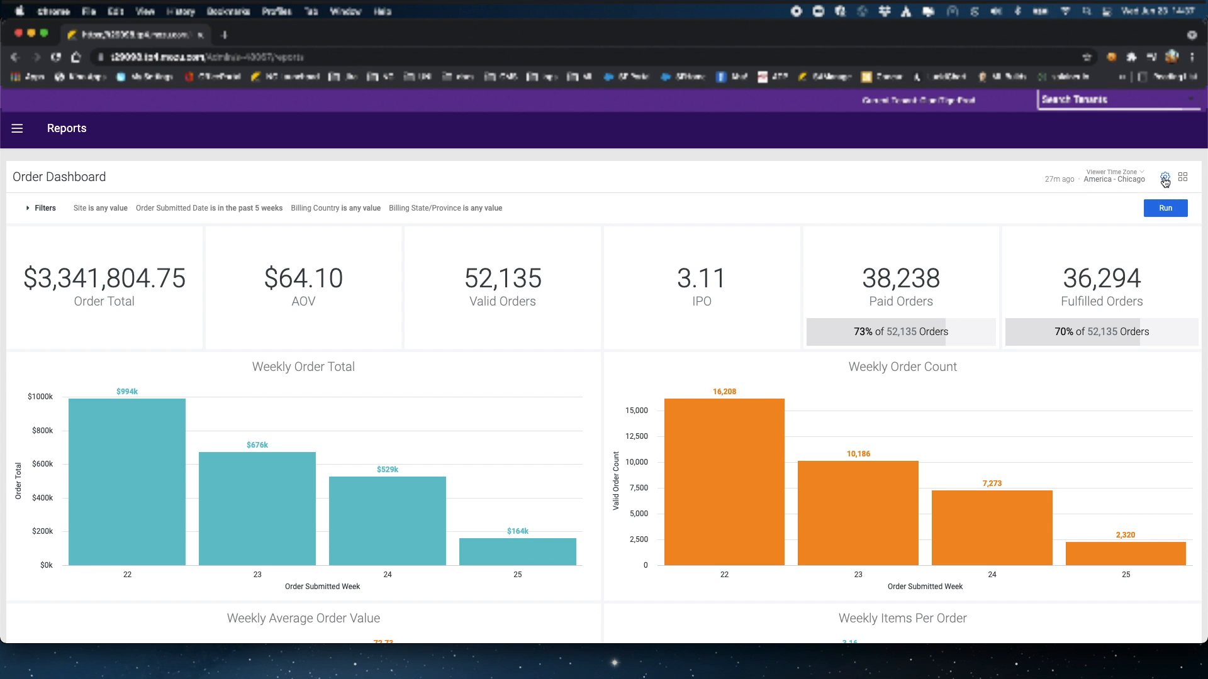
{"action": "left_click", "coordinate": [1183, 179]}
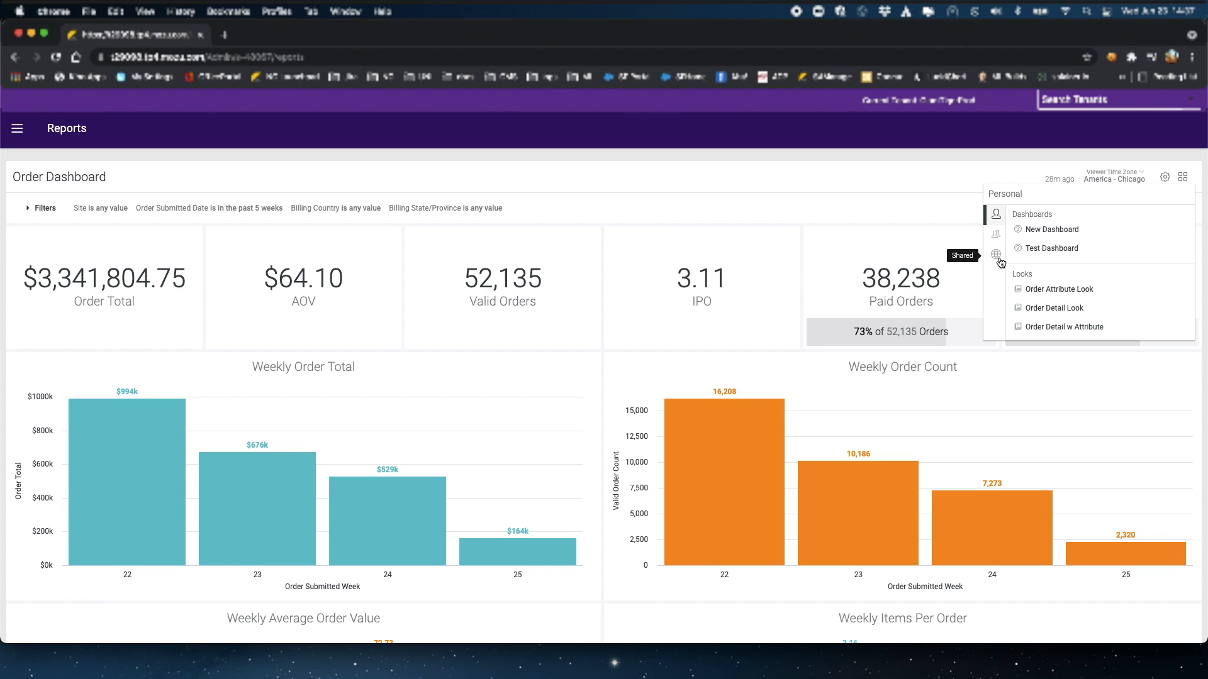
Step: In the Shared folders, look into Kibo Standard Reports' Customer folder and back out
{"action": "left_click", "coordinate": [999, 259]}
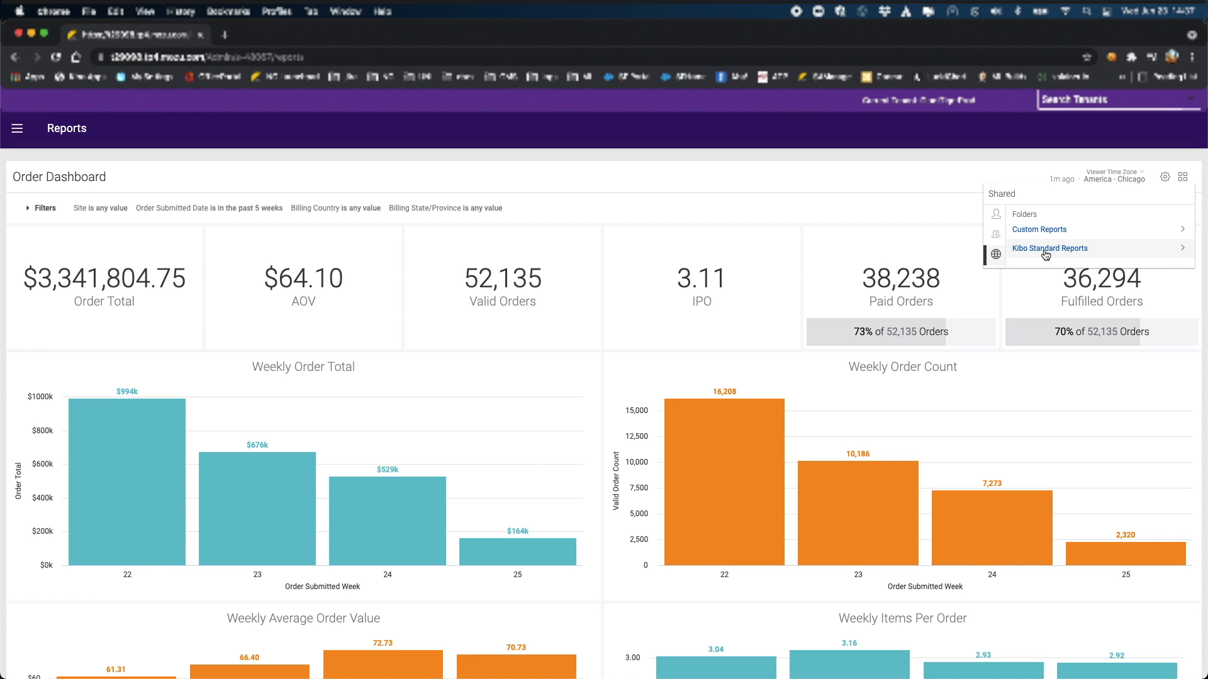
{"action": "left_click", "coordinate": [1041, 249]}
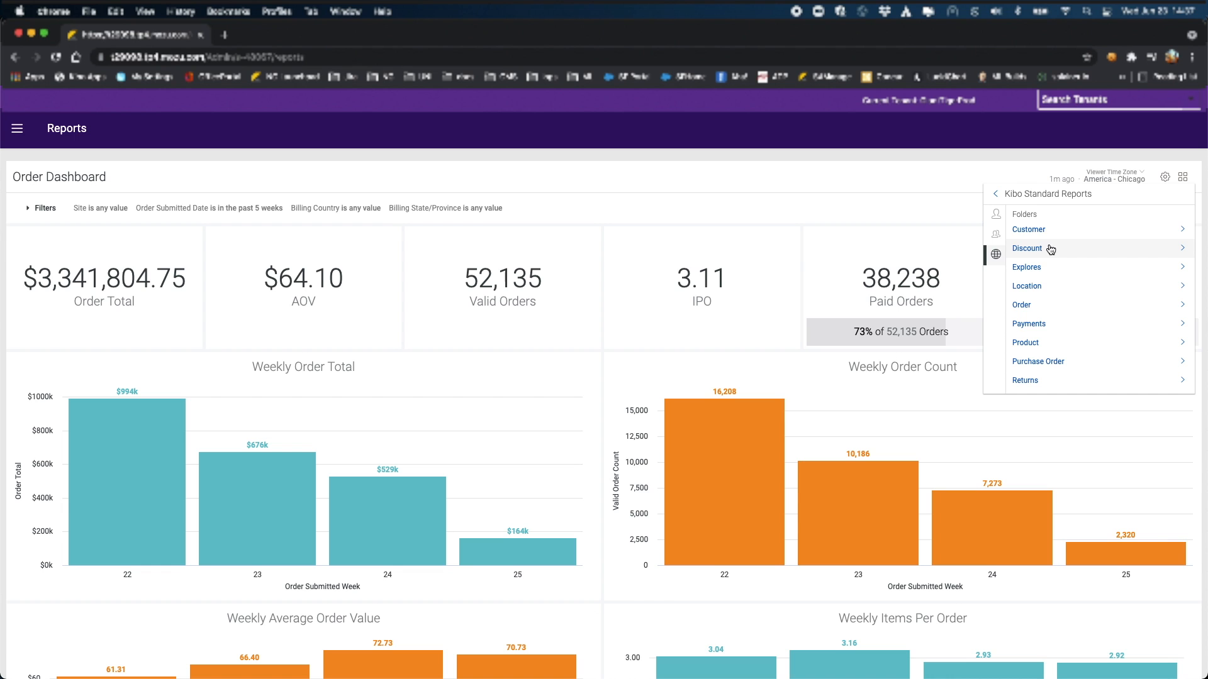
{"action": "left_click", "coordinate": [1043, 234]}
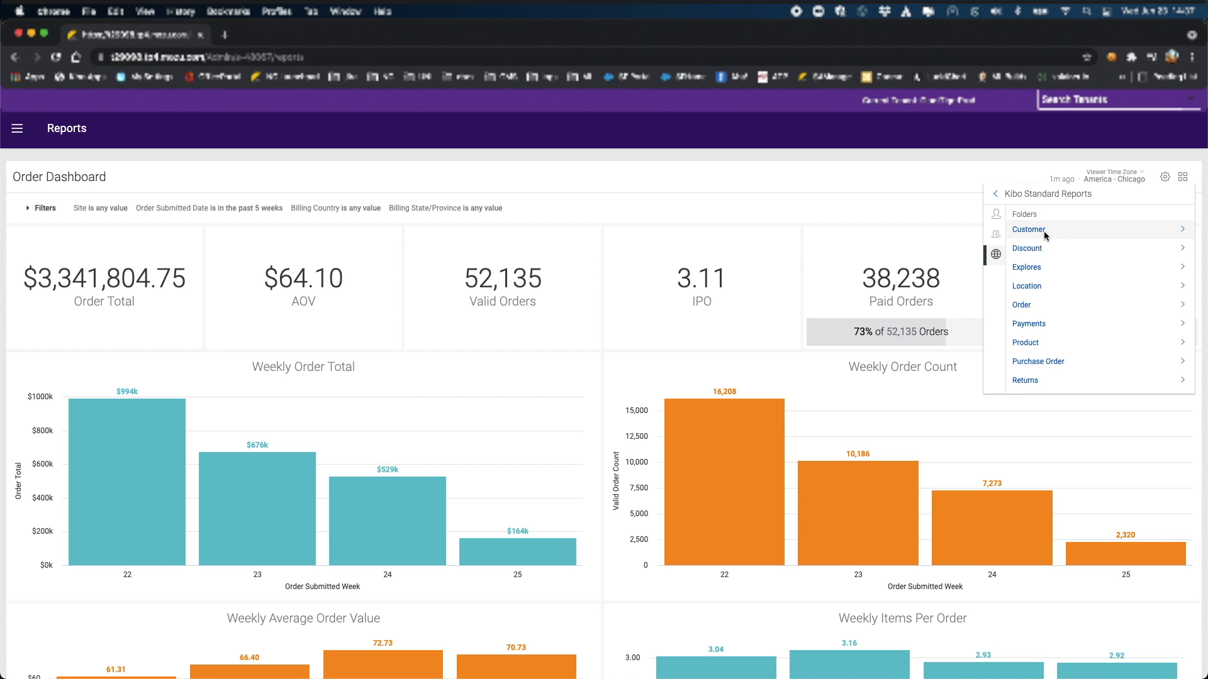
{"action": "left_click", "coordinate": [997, 195]}
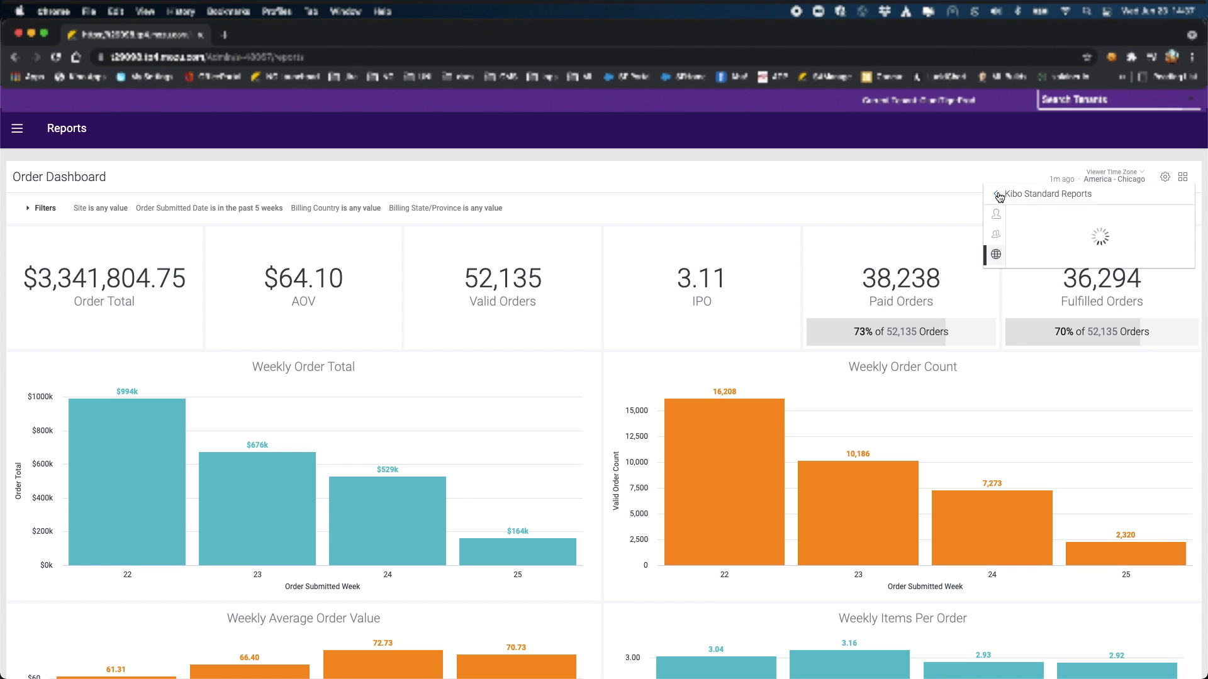
{"action": "left_click", "coordinate": [997, 195]}
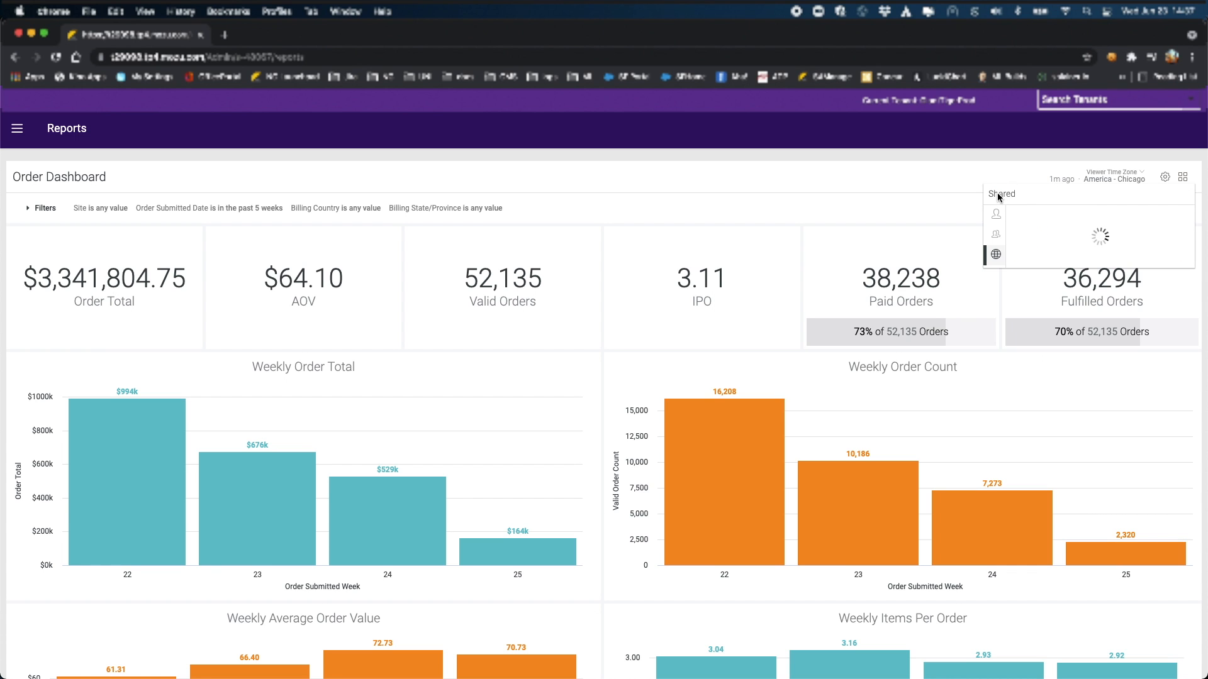
Step: Browse the Customer and Discount folders, then open the Shipment Look from Explores
{"action": "left_click", "coordinate": [1051, 249]}
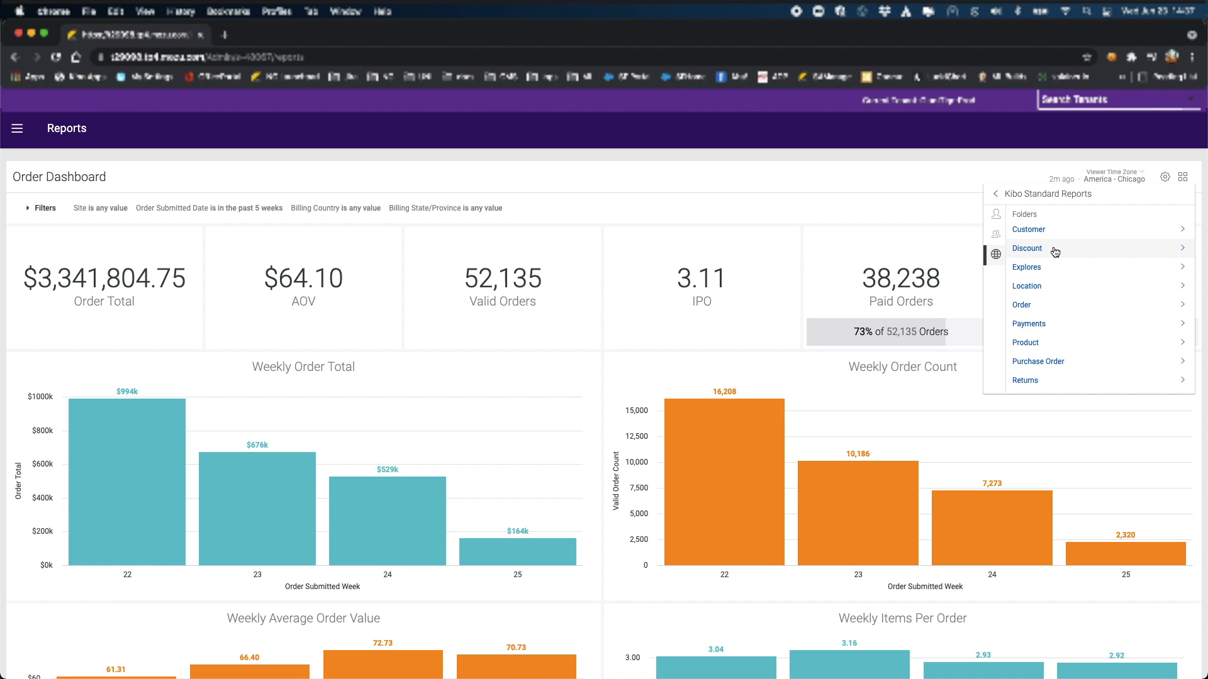
{"action": "left_click", "coordinate": [1055, 230]}
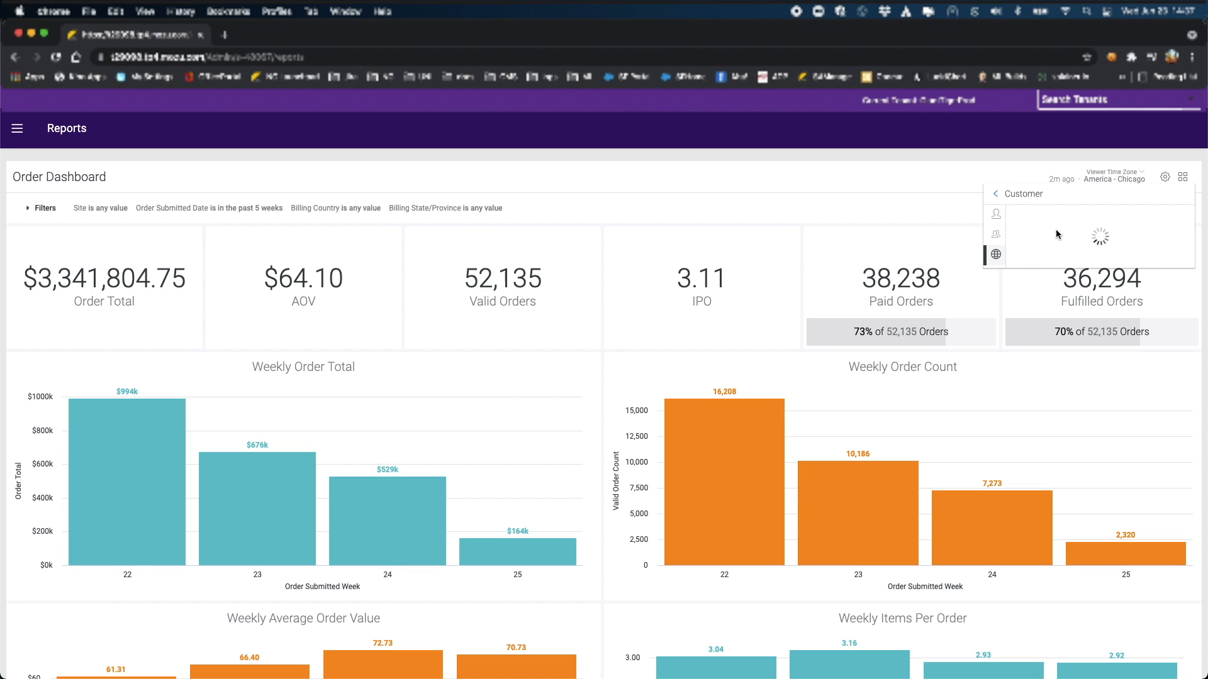
{"action": "left_click", "coordinate": [995, 196]}
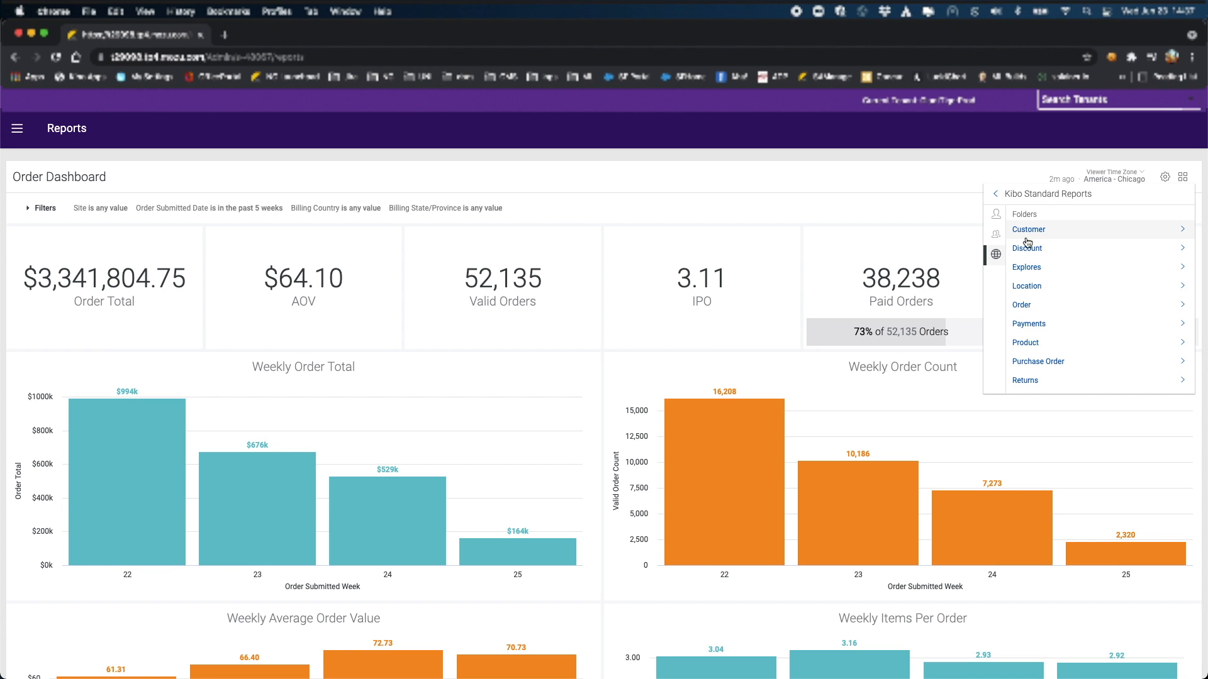
{"action": "left_click", "coordinate": [1028, 249]}
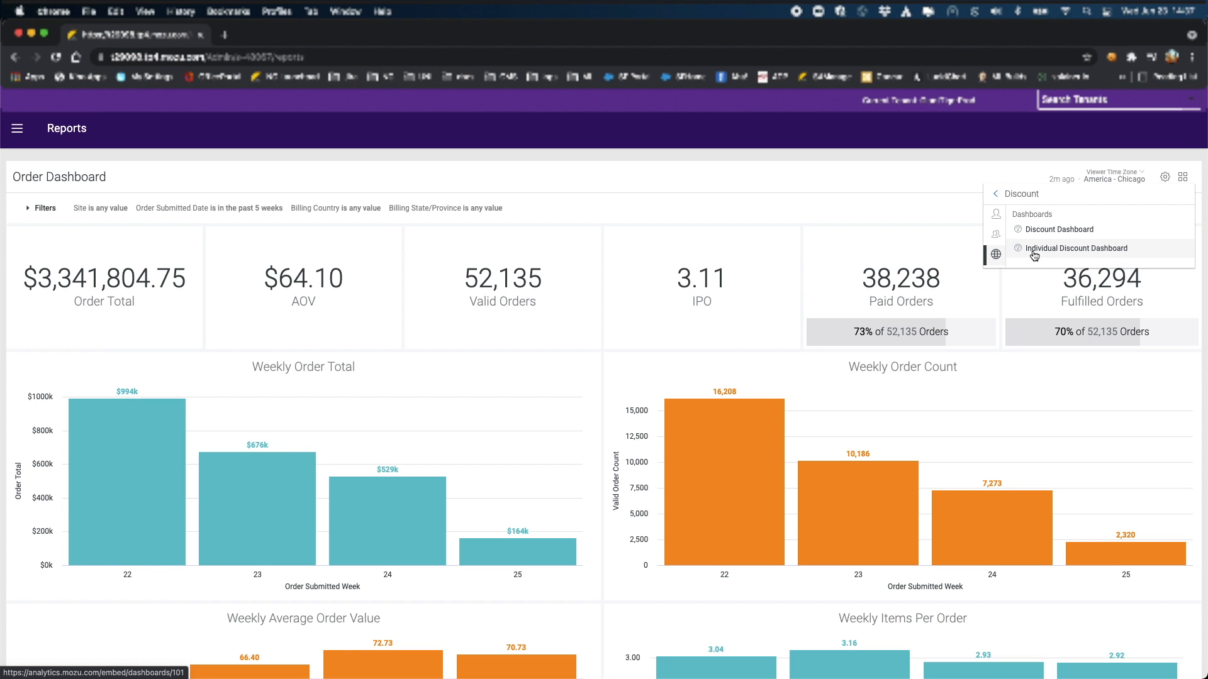
{"action": "left_click", "coordinate": [997, 195]}
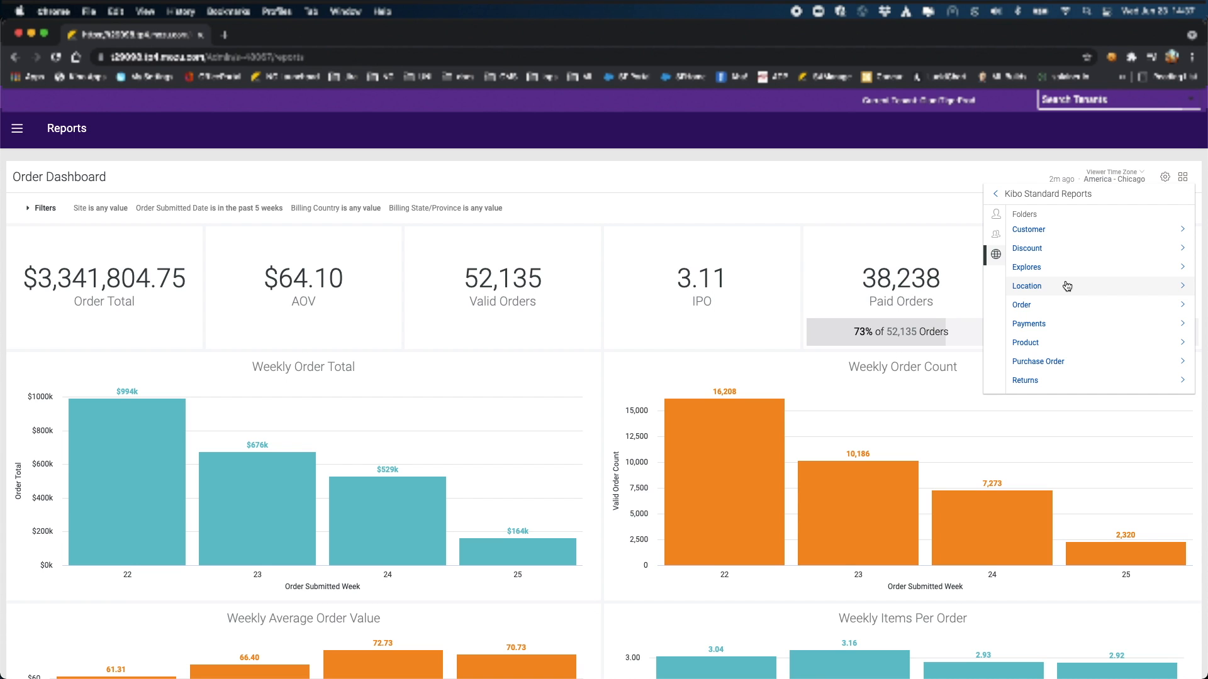
{"action": "left_click", "coordinate": [1035, 270]}
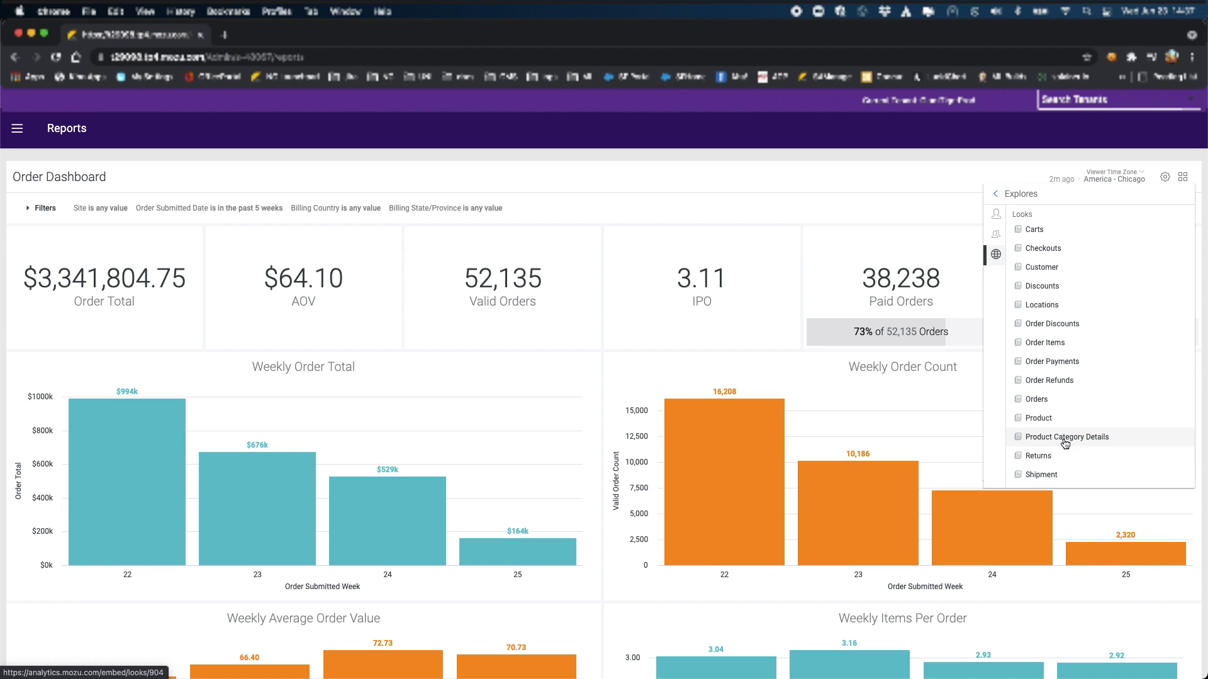
{"action": "left_click", "coordinate": [1053, 475]}
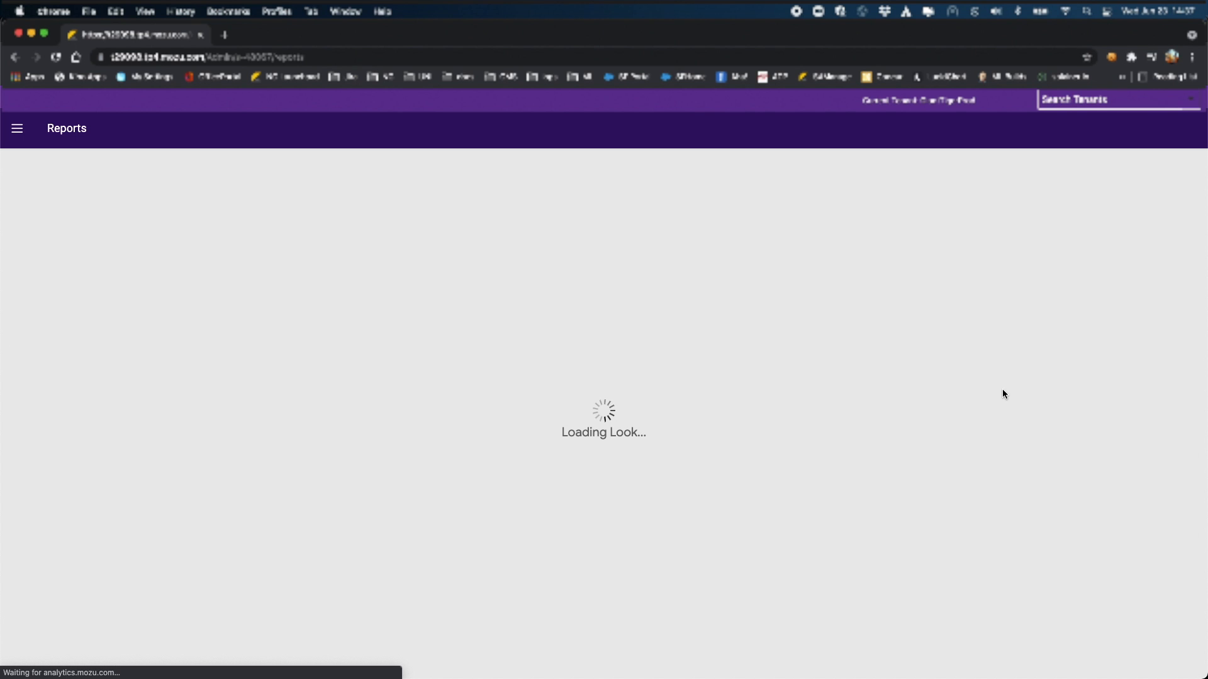
Step: Explore the Shipment total's detail rows, then open Order > Unclaimed BOPIS Orders Dashboard
{"action": "left_click", "coordinate": [644, 425]}
{"action": "left_click", "coordinate": [1047, 190]}
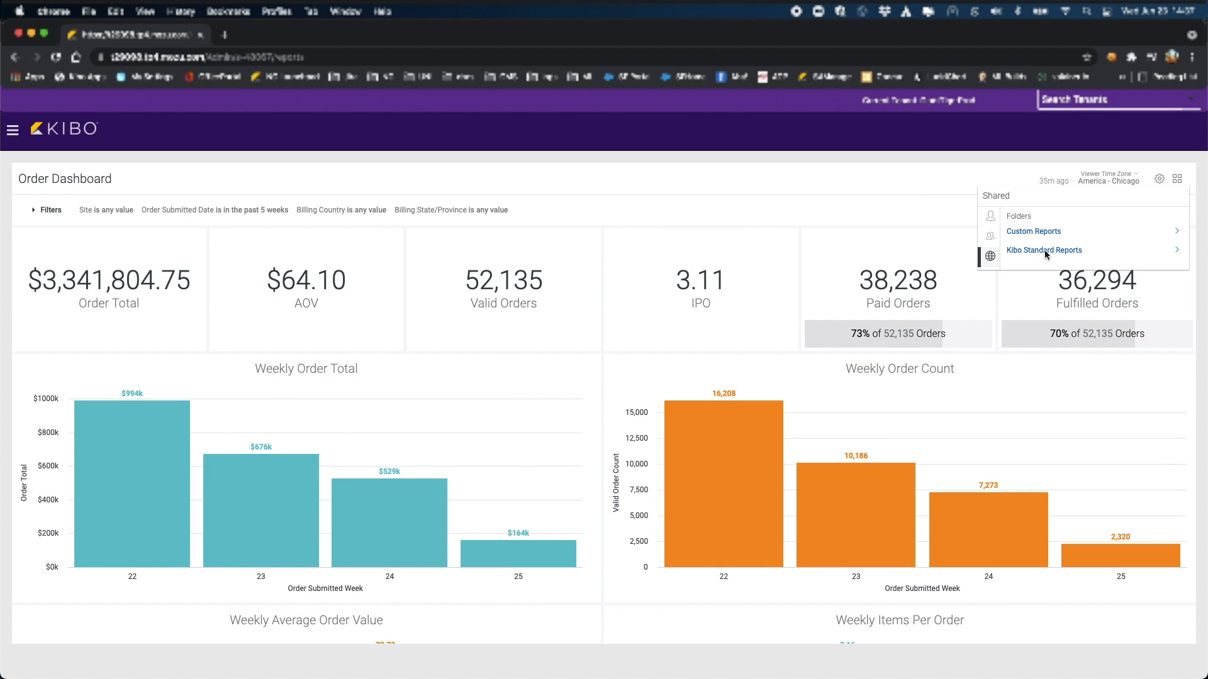
{"action": "left_click", "coordinate": [1045, 251]}
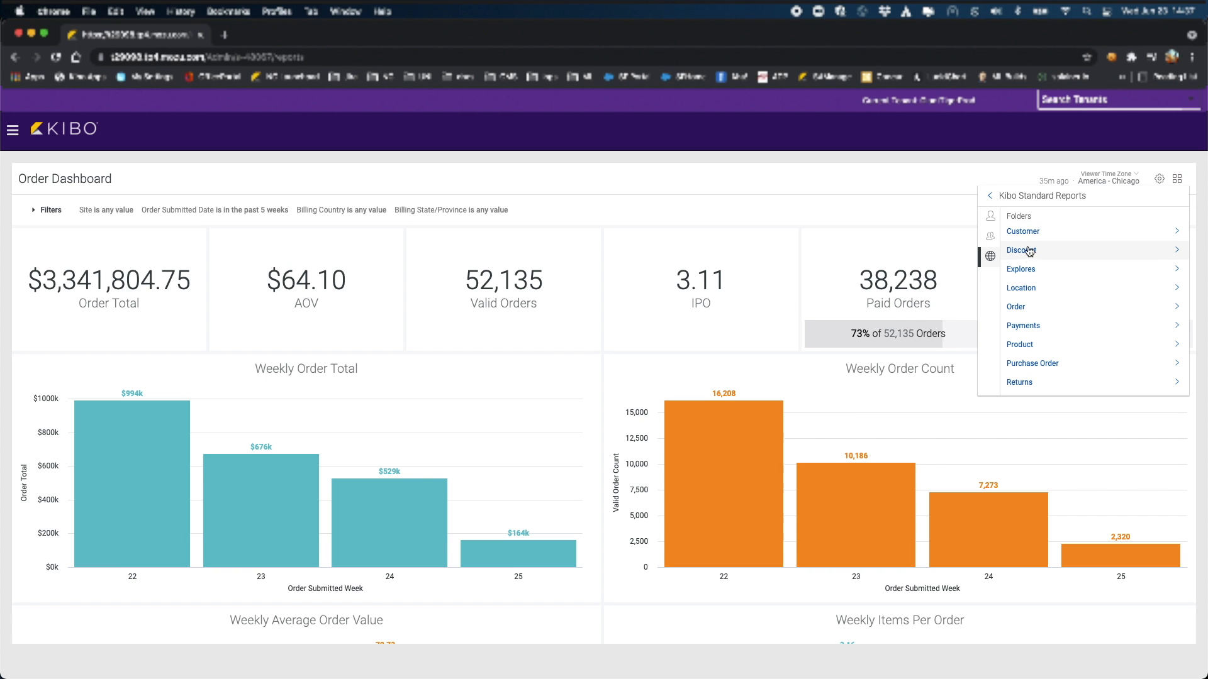
{"action": "left_click", "coordinate": [1025, 307]}
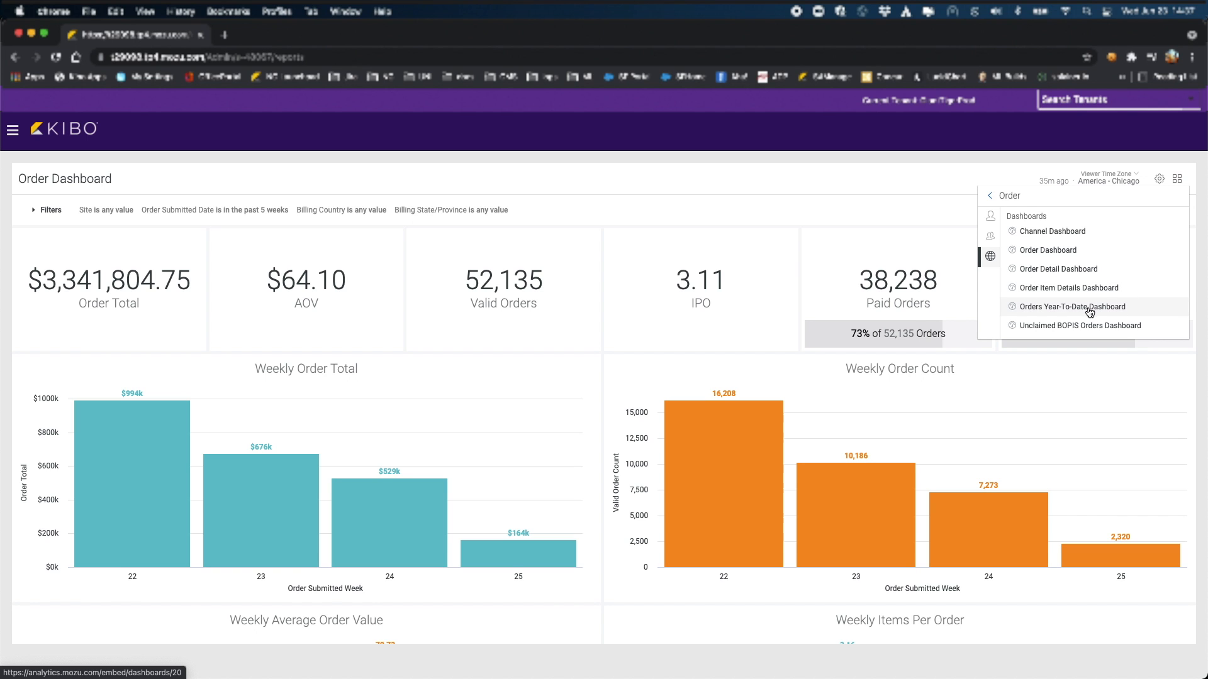
{"action": "left_click", "coordinate": [1117, 326]}
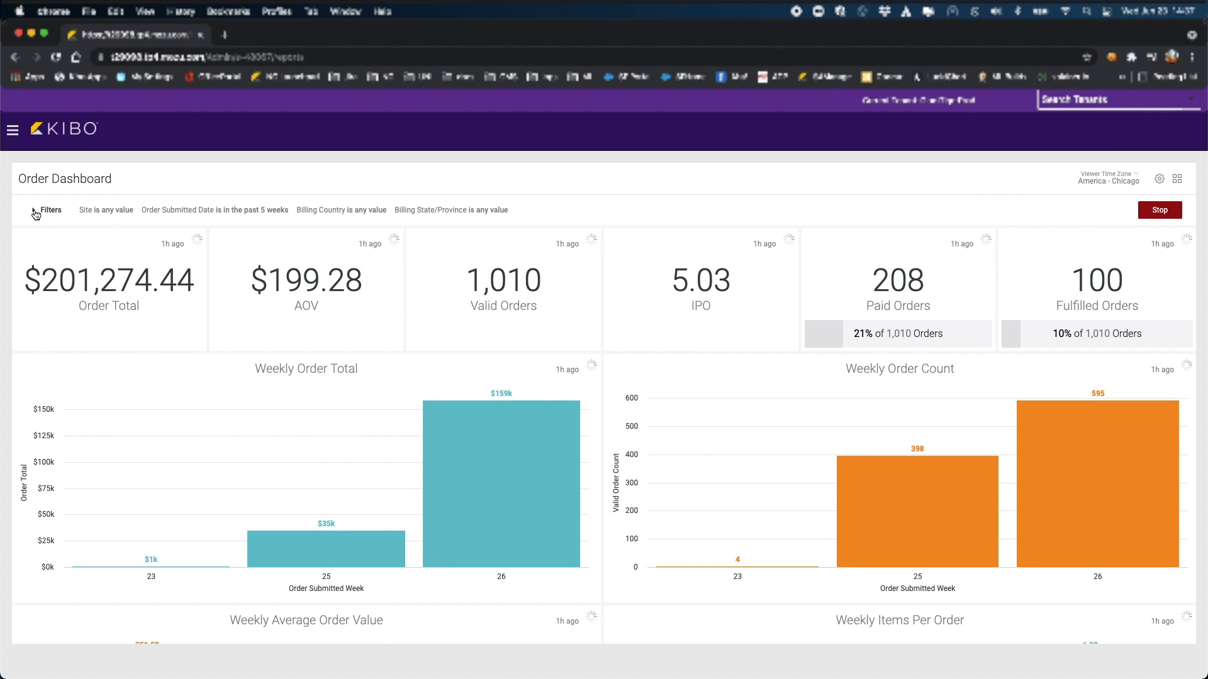
{"action": "left_click", "coordinate": [36, 213]}
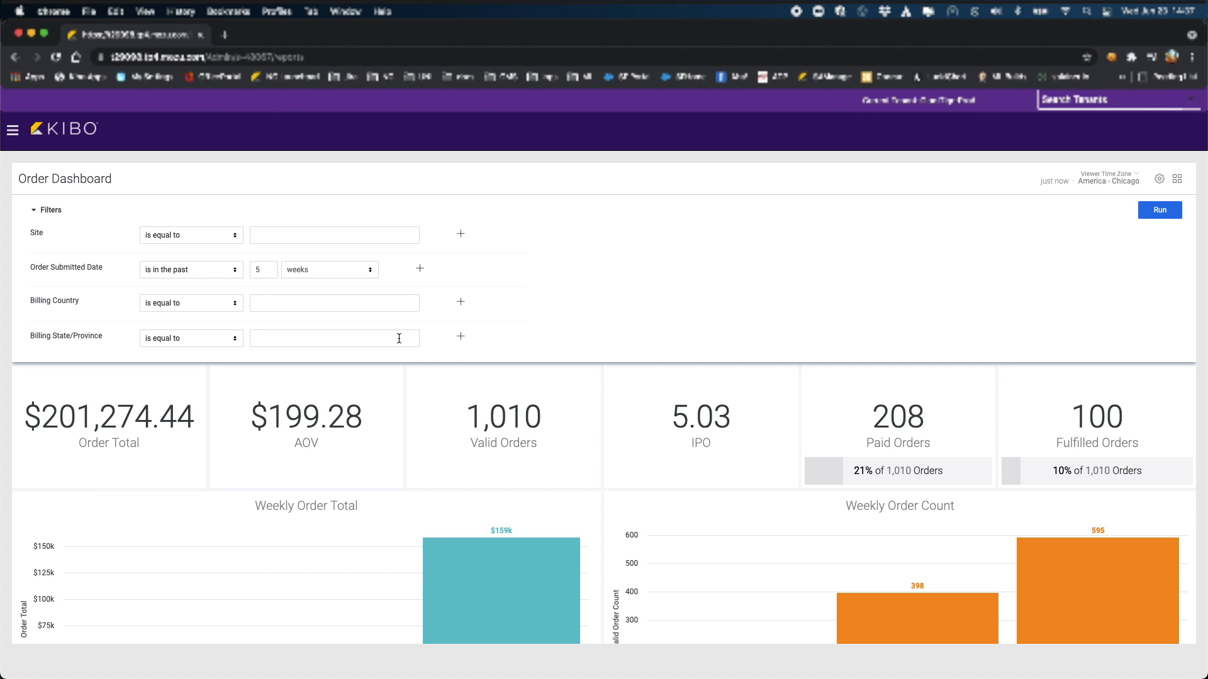
{"action": "left_click", "coordinate": [460, 234]}
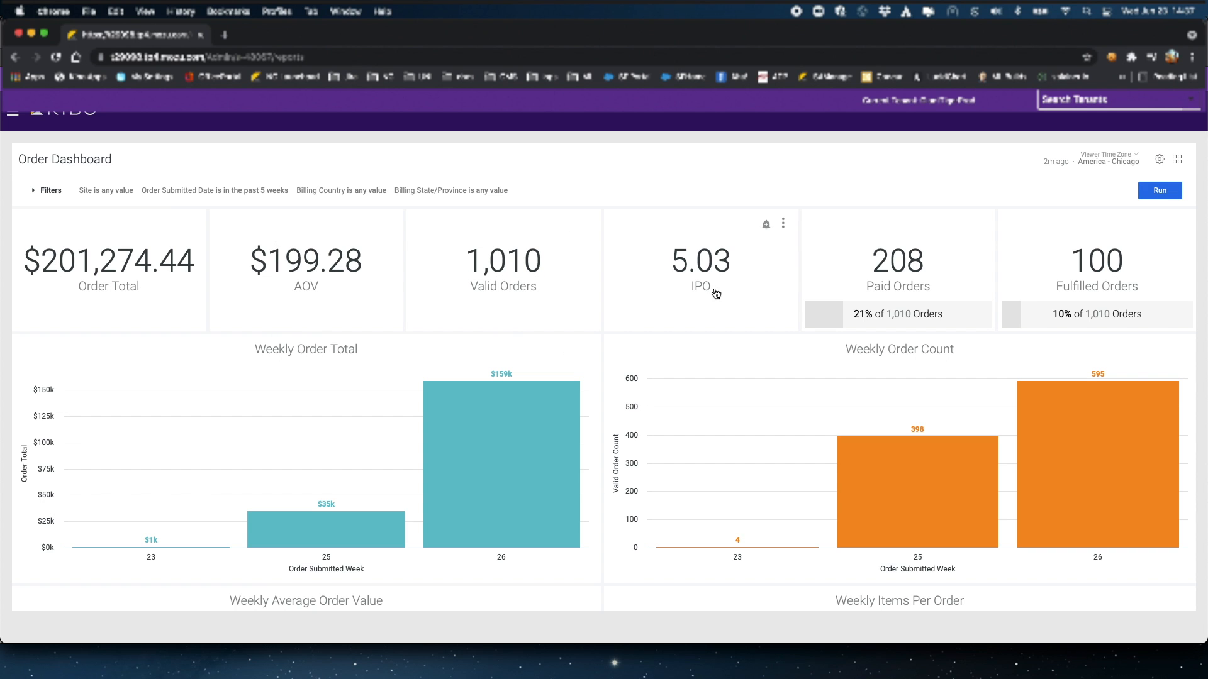
{"action": "mouse_move", "coordinate": [264, 534]}
{"action": "mouse_move", "coordinate": [964, 513]}
{"action": "left_click", "coordinate": [192, 225]}
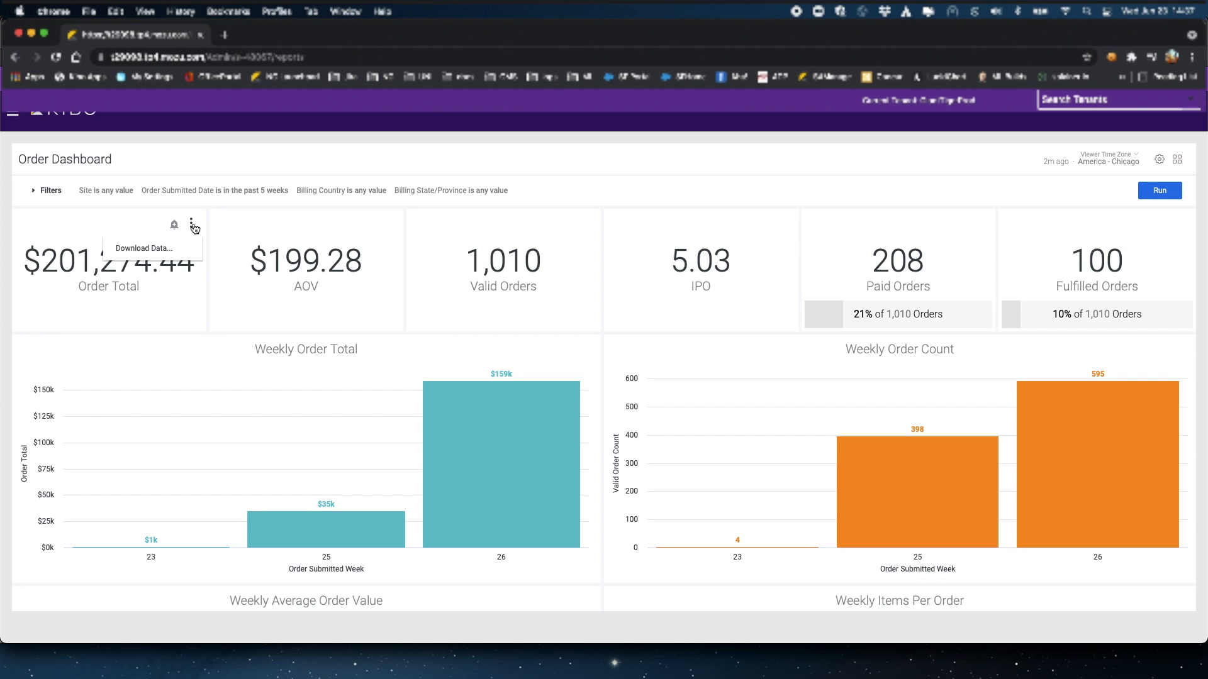
{"action": "left_click", "coordinate": [193, 225]}
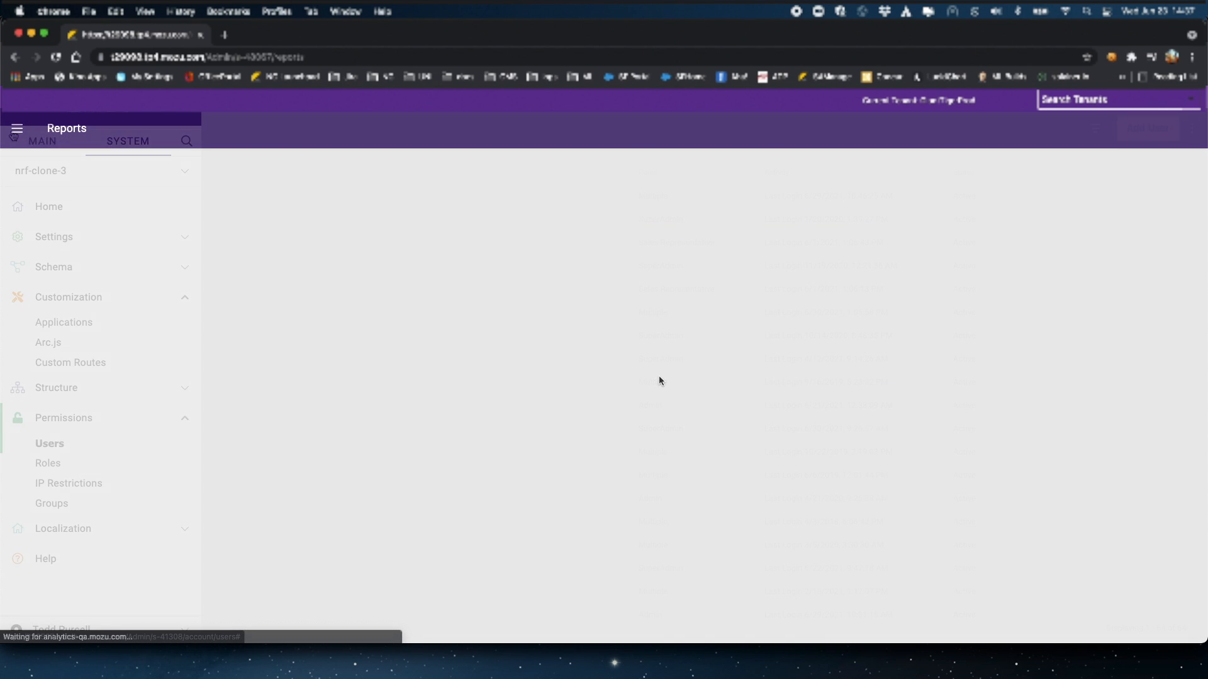
{"action": "left_click", "coordinate": [661, 379]}
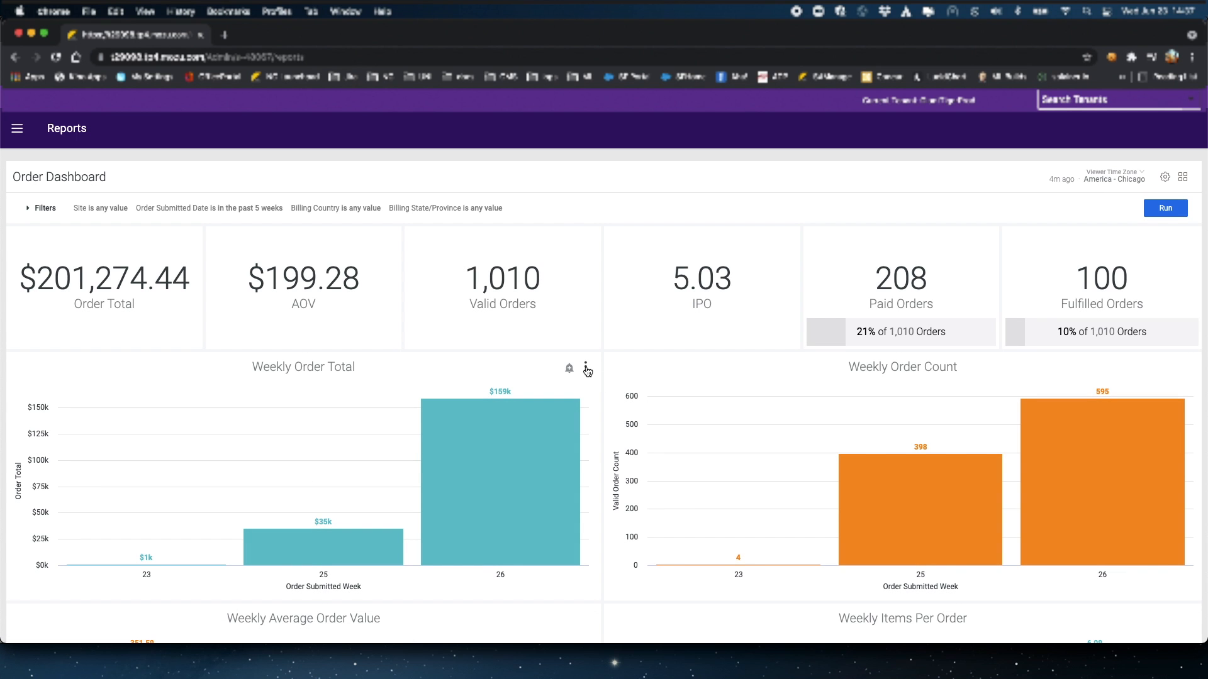
{"action": "left_click", "coordinate": [586, 368]}
{"action": "left_click", "coordinate": [557, 391]}
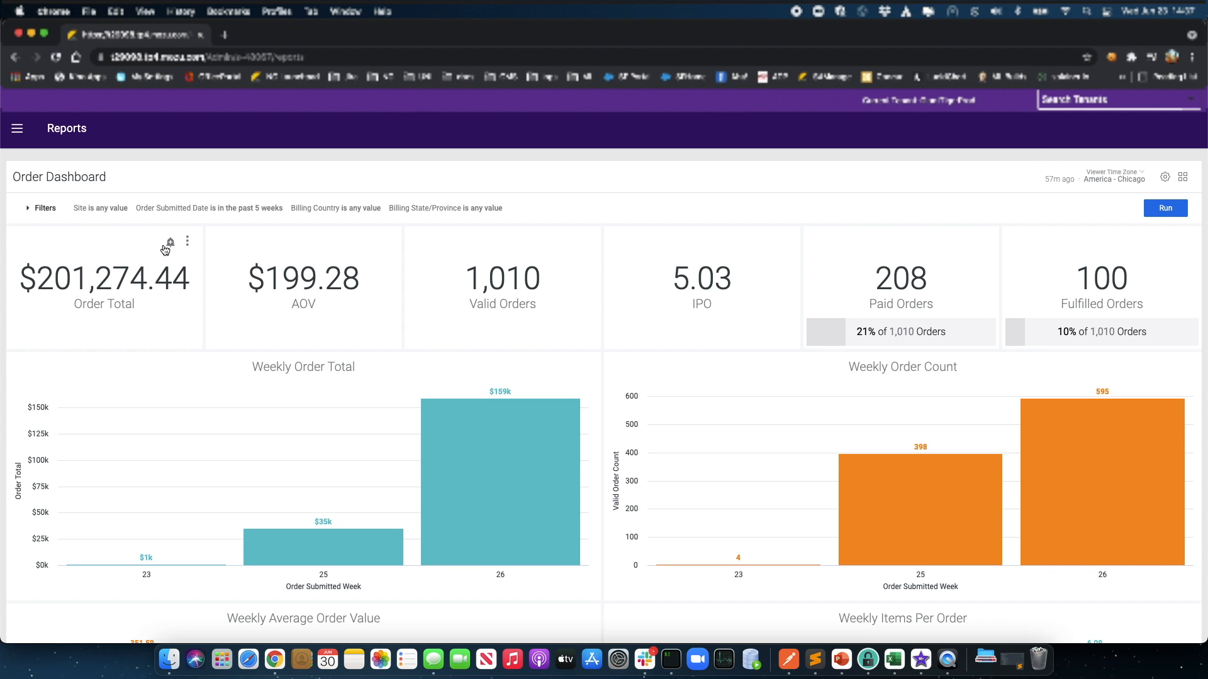
Step: Save an Order Total alert with threshold 1000, adding the recipient's e-mail address
{"action": "left_click", "coordinate": [171, 243]}
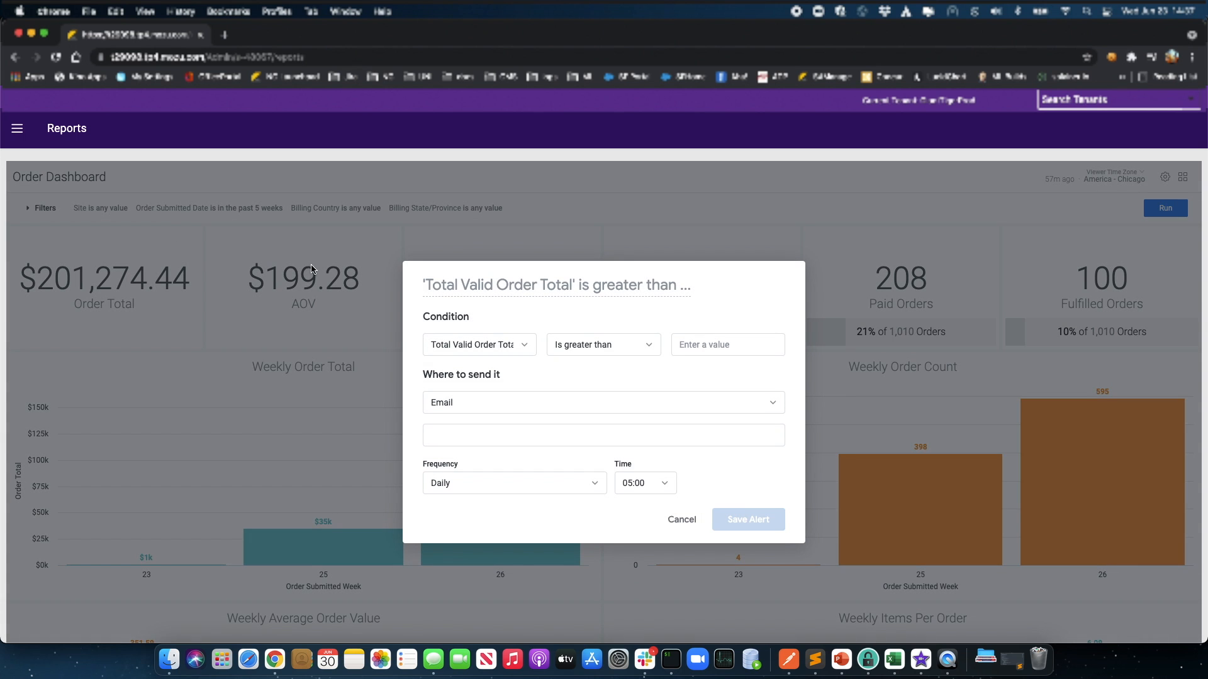
{"action": "left_click", "coordinate": [728, 346]}
{"action": "type", "text": "1000"}
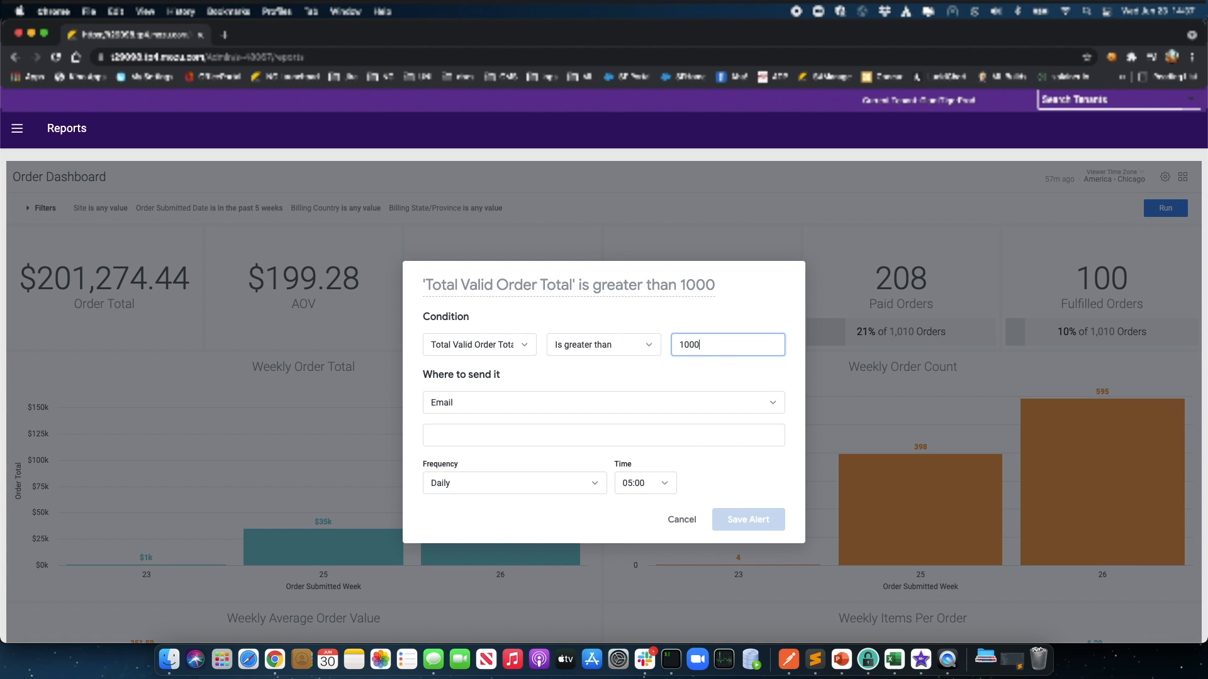
{"action": "left_click", "coordinate": [584, 433]}
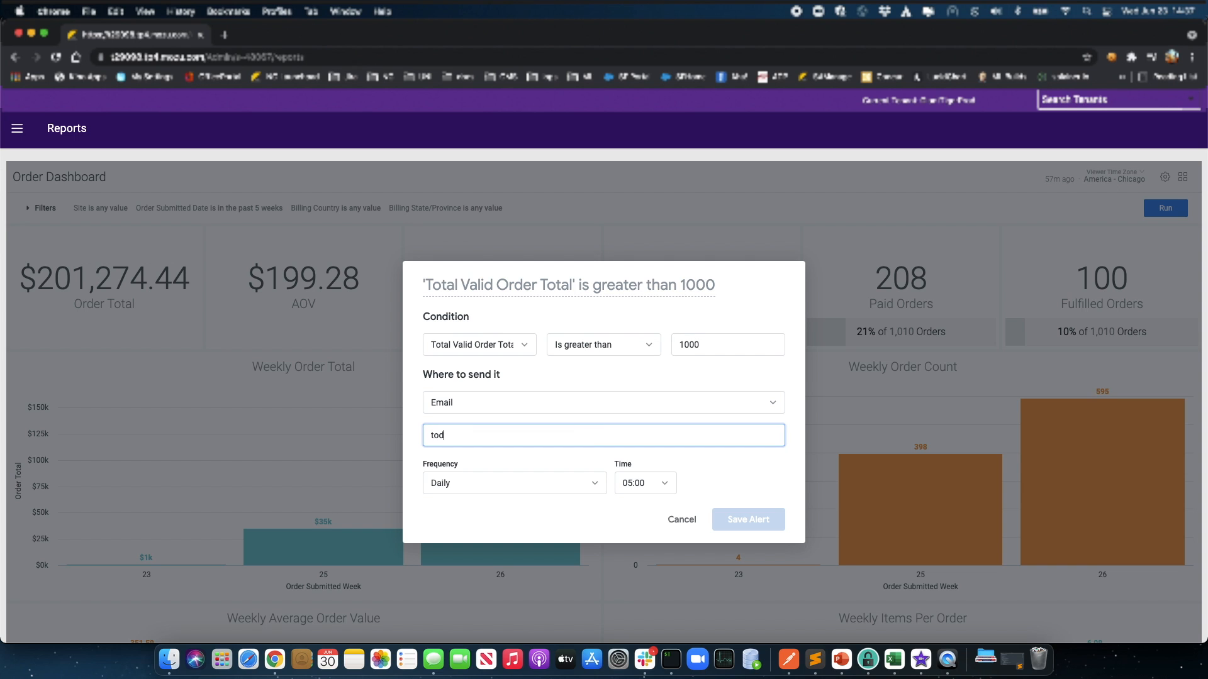
{"action": "key", "text": "Return"}
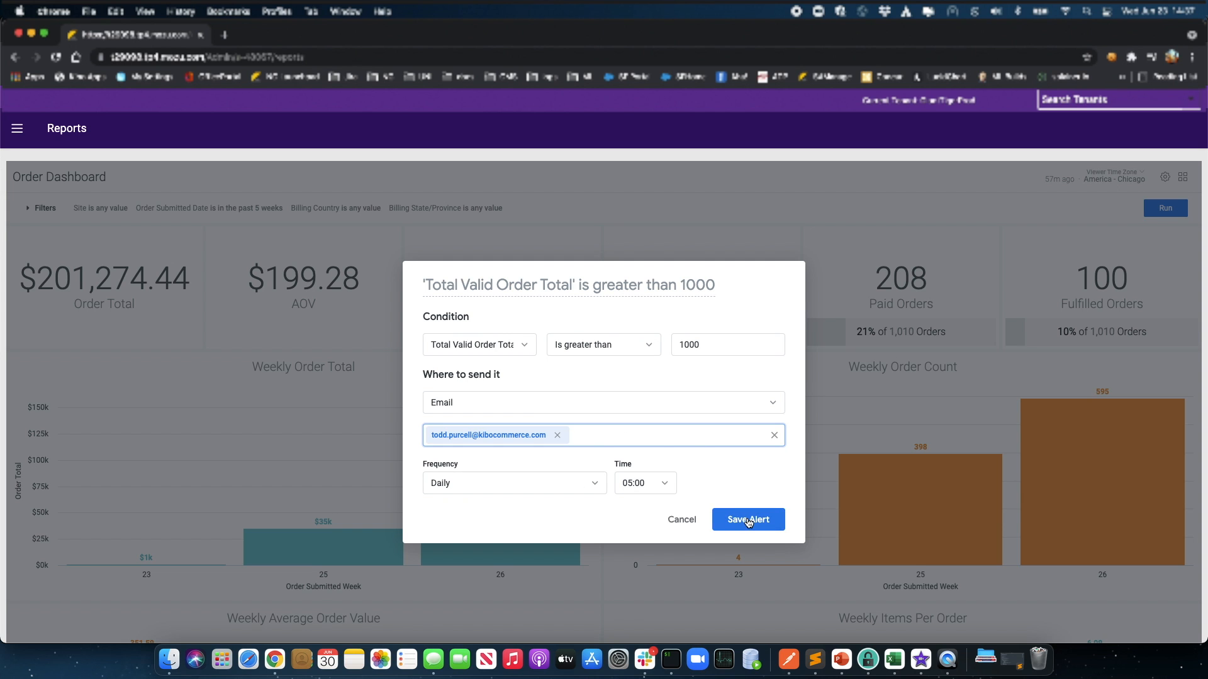
{"action": "left_click", "coordinate": [744, 518]}
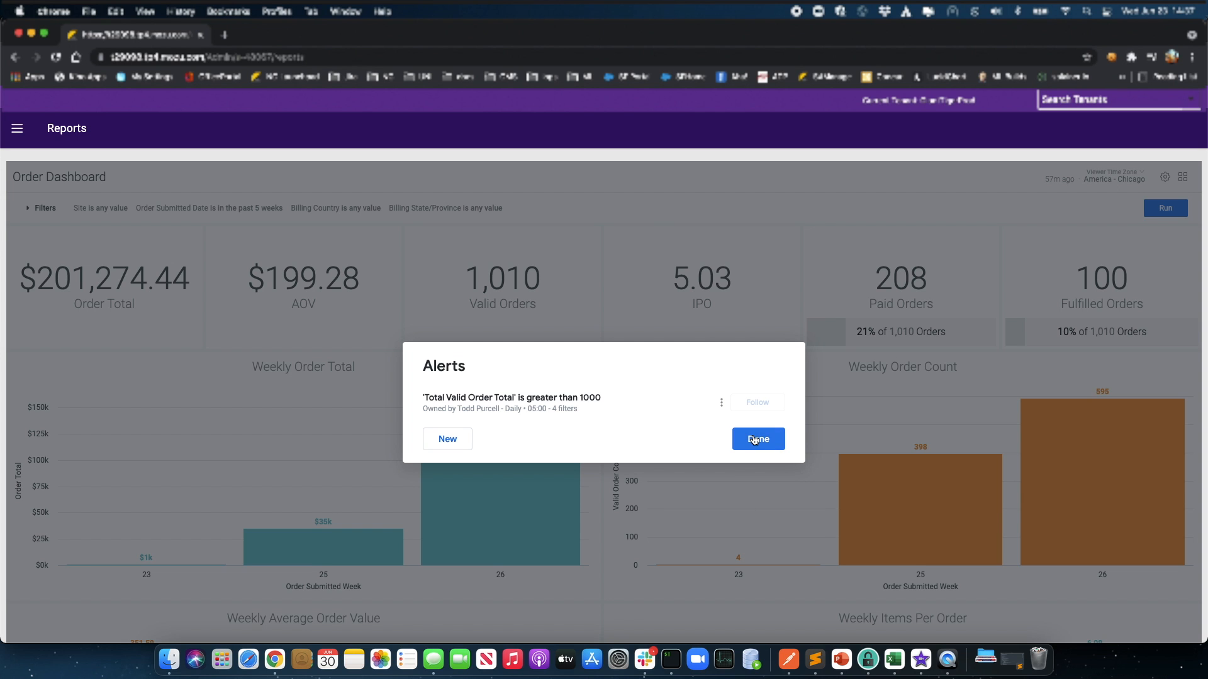
Step: Close the alerts list and bring the Order Total tile's alerts back up
{"action": "left_click", "coordinate": [755, 439]}
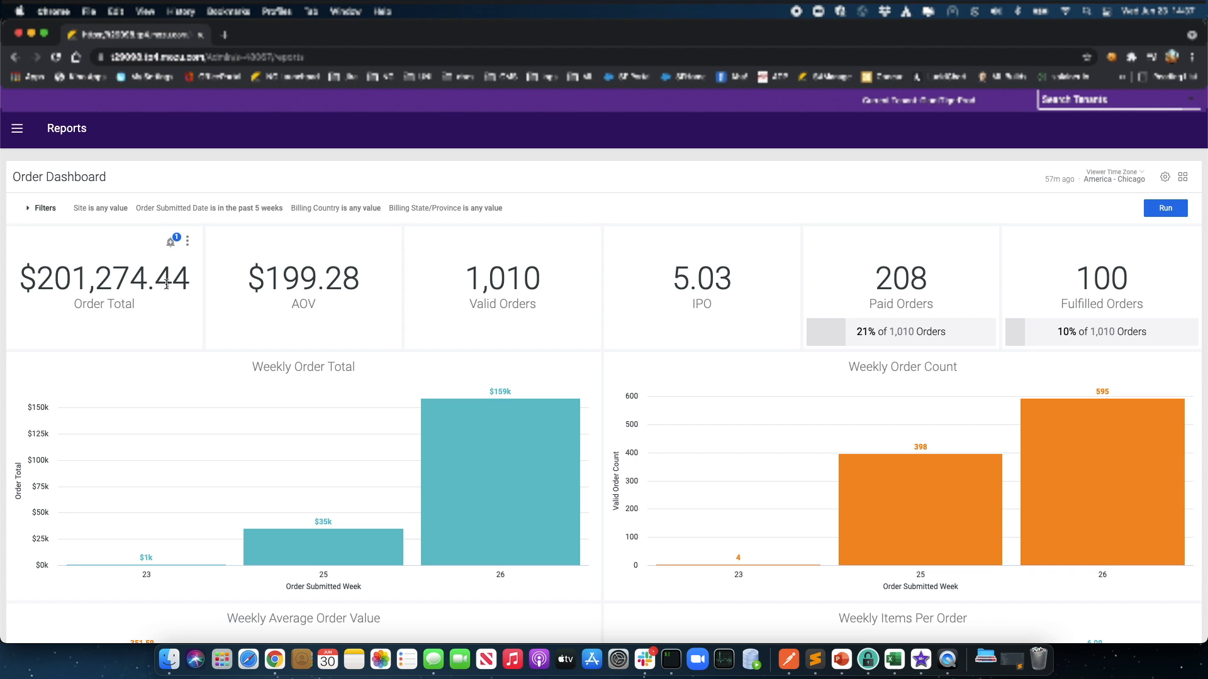
{"action": "left_click", "coordinate": [170, 240]}
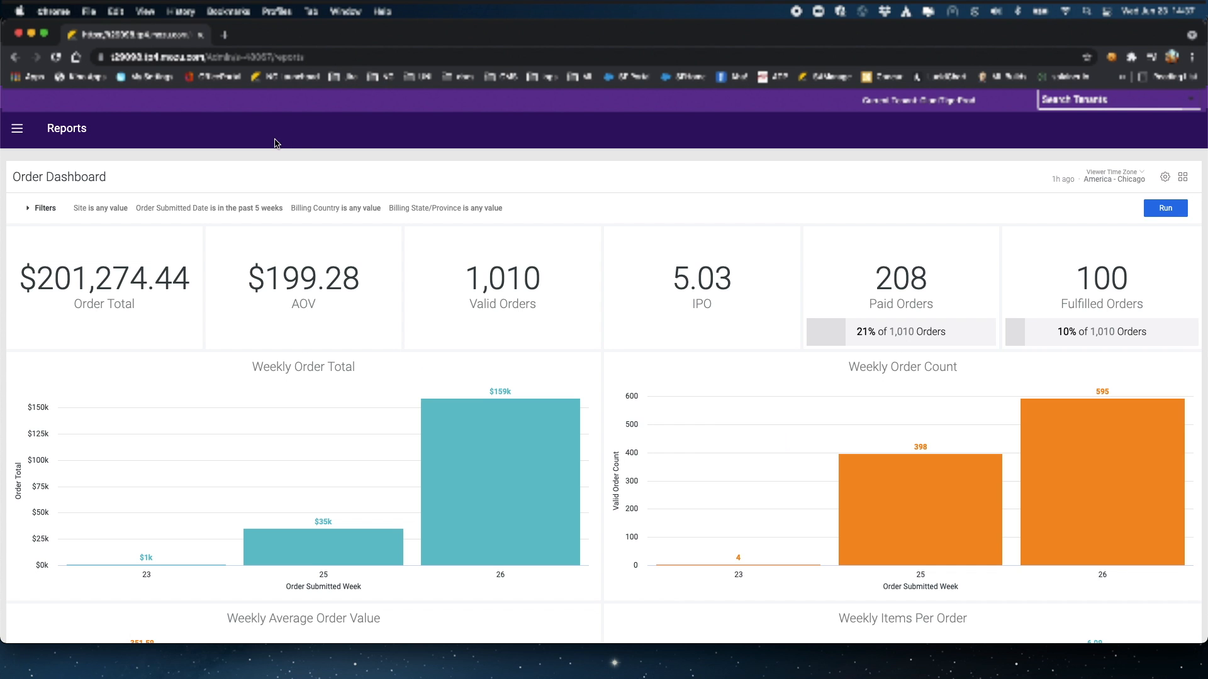
{"action": "mouse_move", "coordinate": [172, 243]}
{"action": "left_click", "coordinate": [188, 242]}
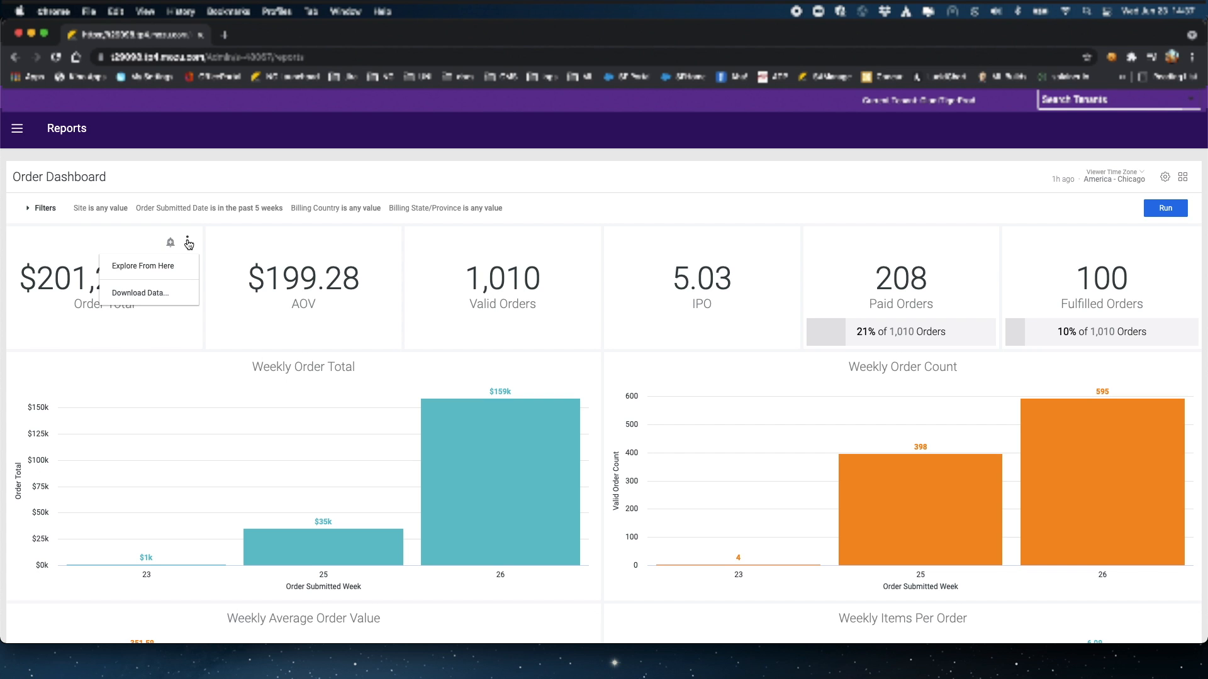
{"action": "left_click", "coordinate": [153, 294]}
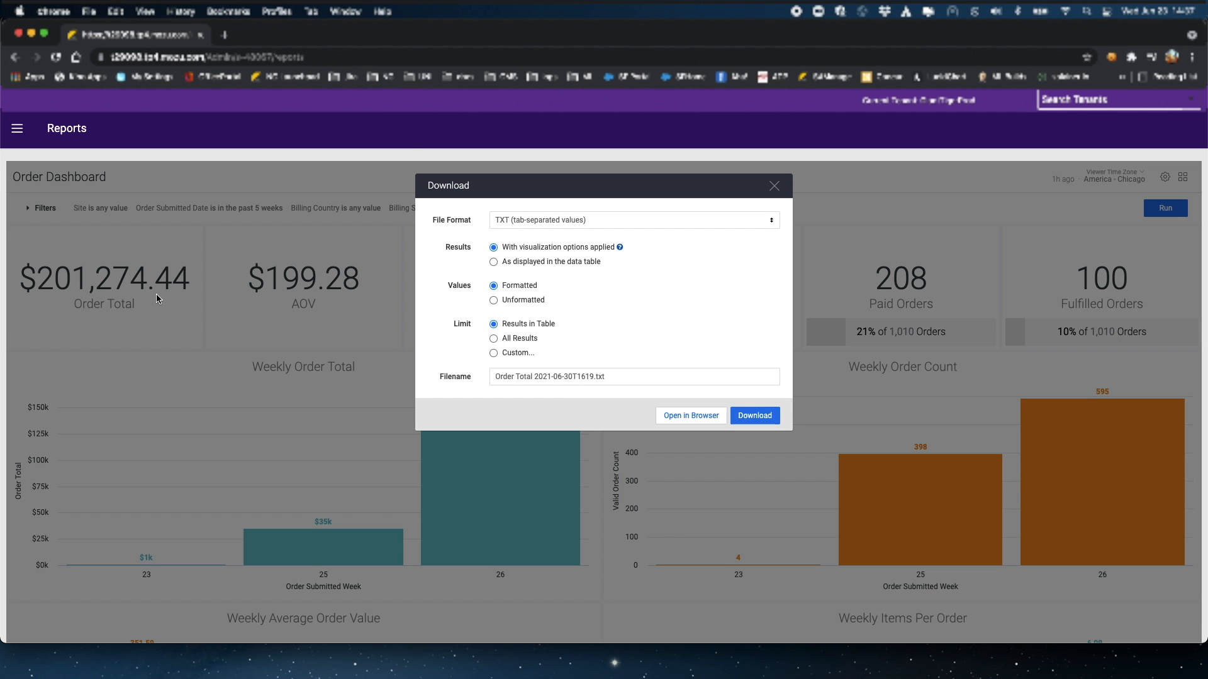
{"action": "left_click", "coordinate": [772, 224]}
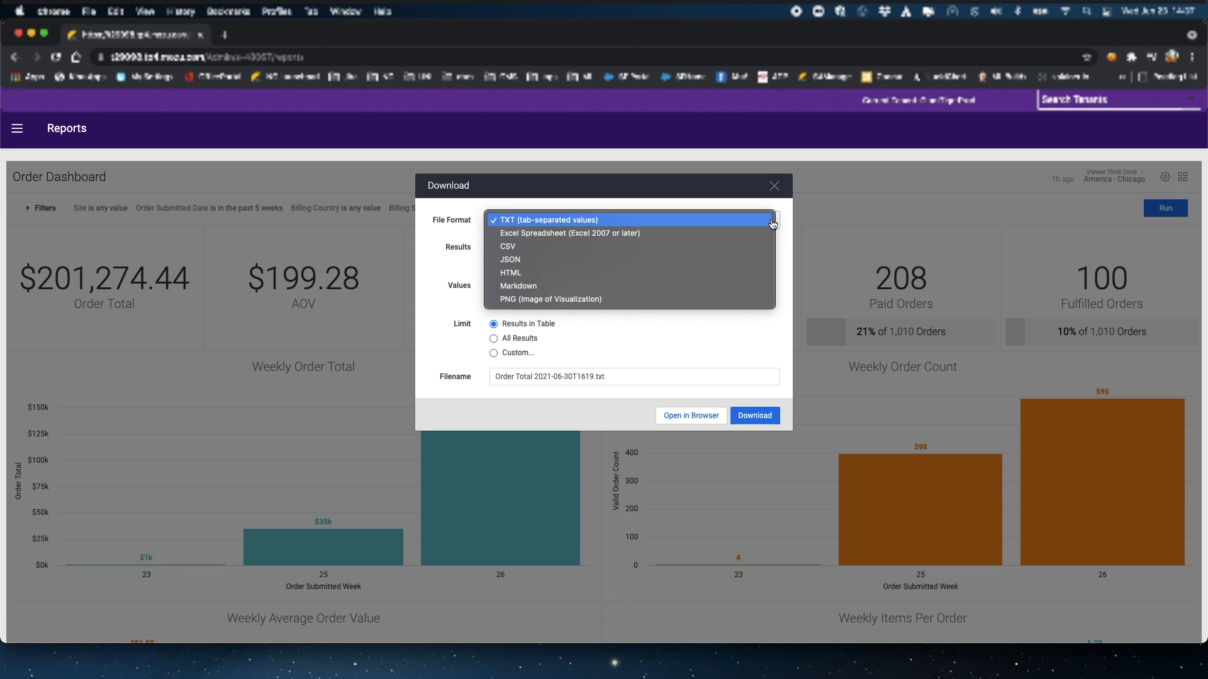
{"action": "left_click", "coordinate": [771, 221]}
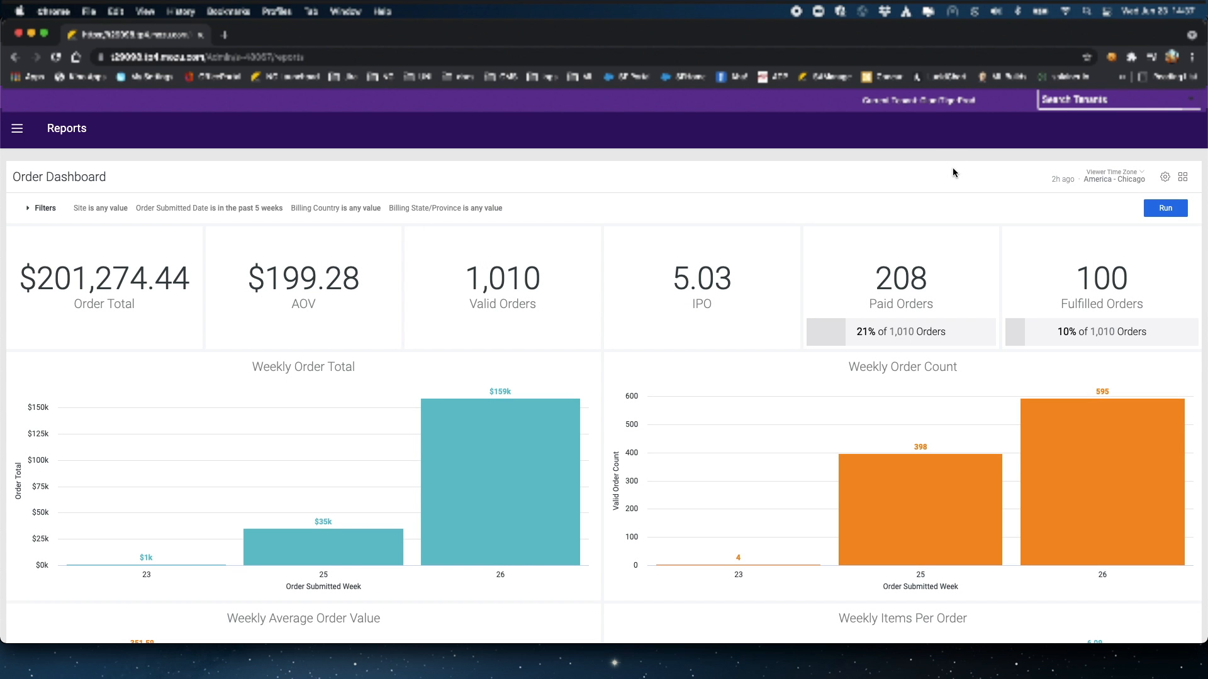
Step: Open the Order Detail Dashboard from Shared > Kibo Standard Reports > Order
{"action": "left_click", "coordinate": [1182, 177]}
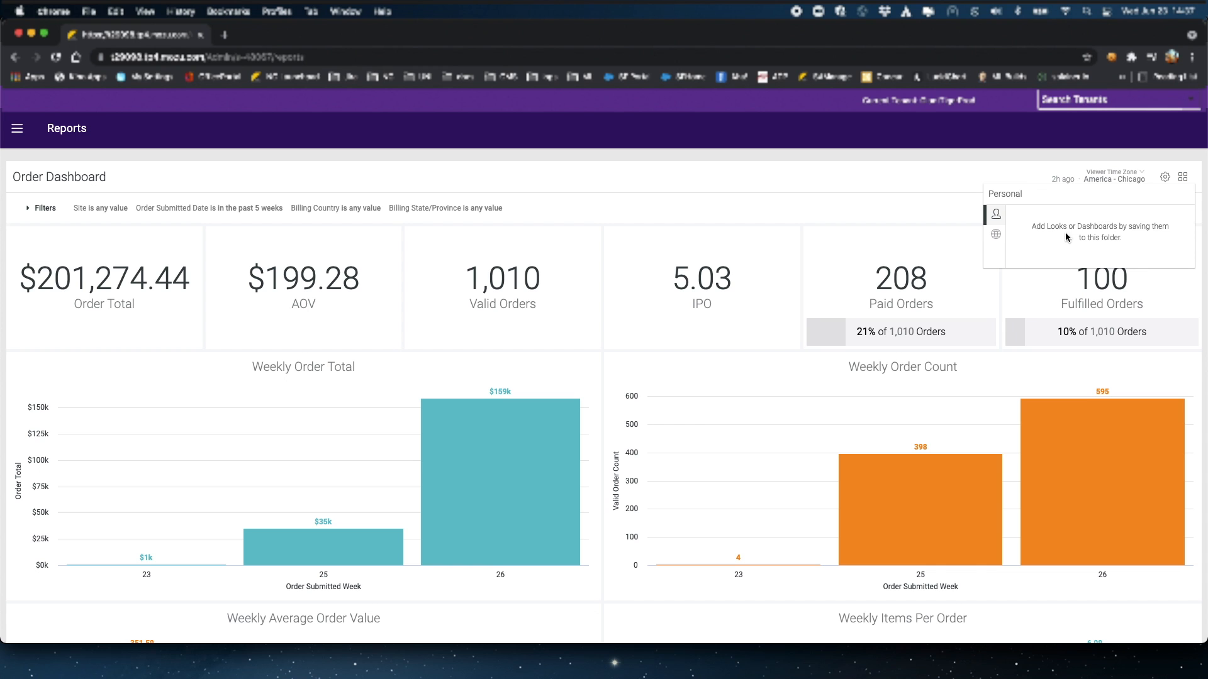
{"action": "left_click", "coordinate": [996, 235]}
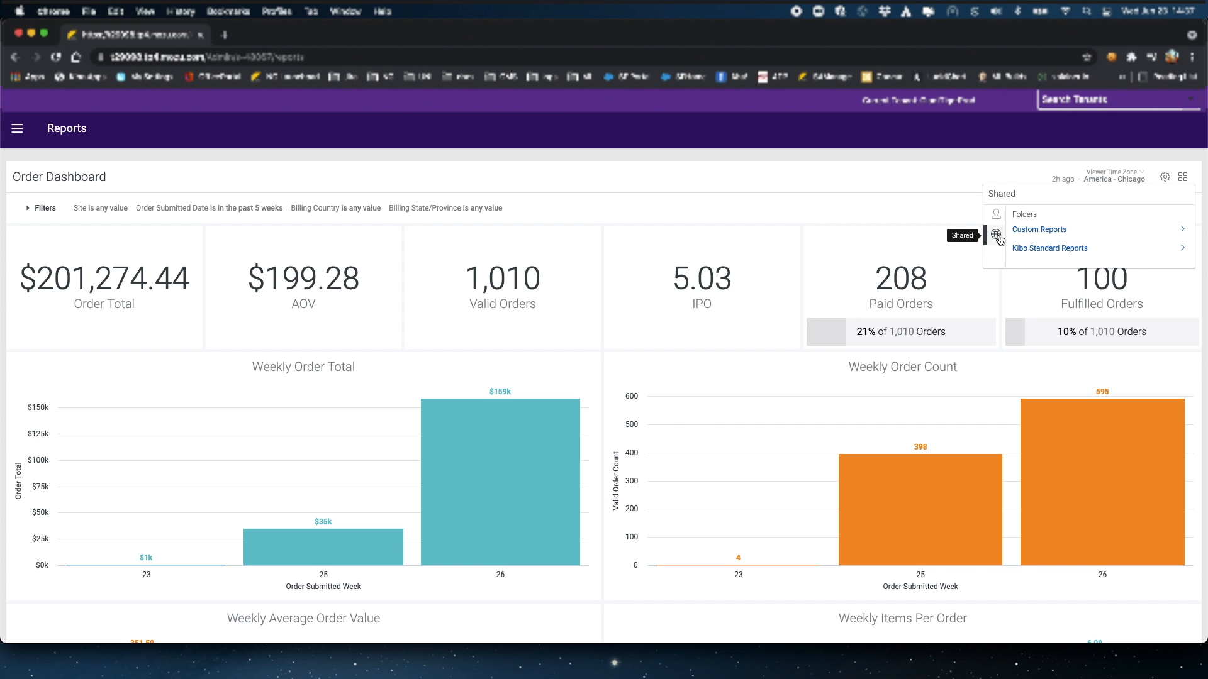
{"action": "left_click", "coordinate": [1035, 247]}
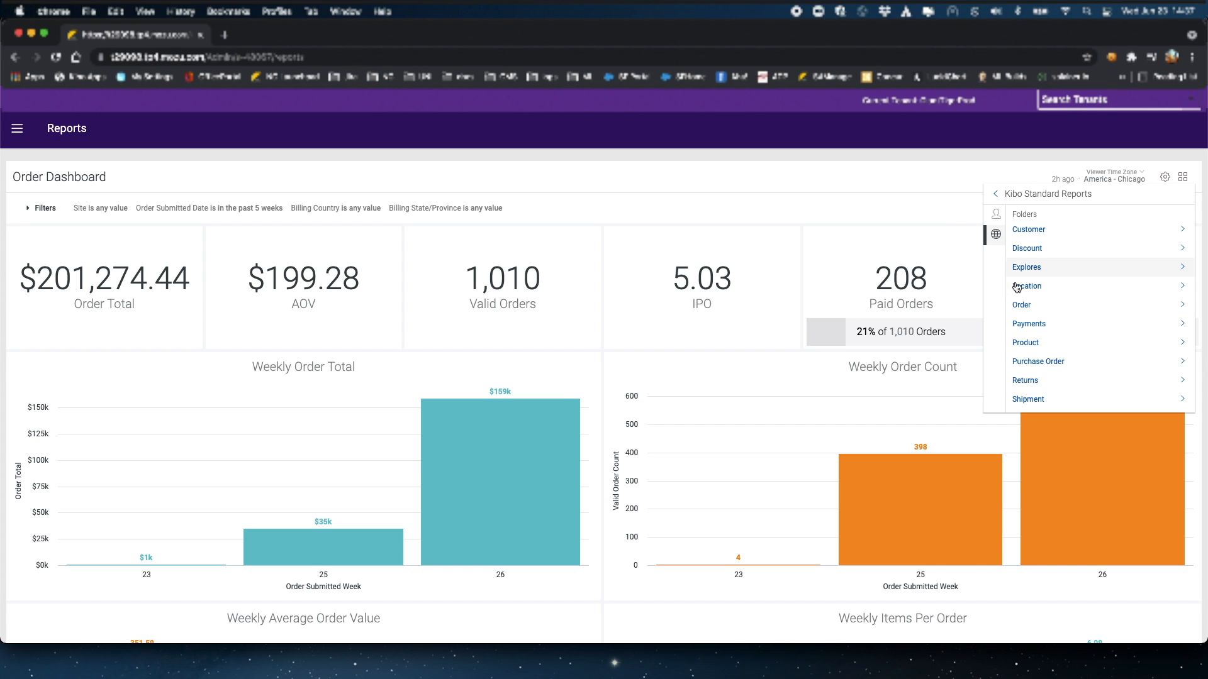
{"action": "left_click", "coordinate": [1021, 306]}
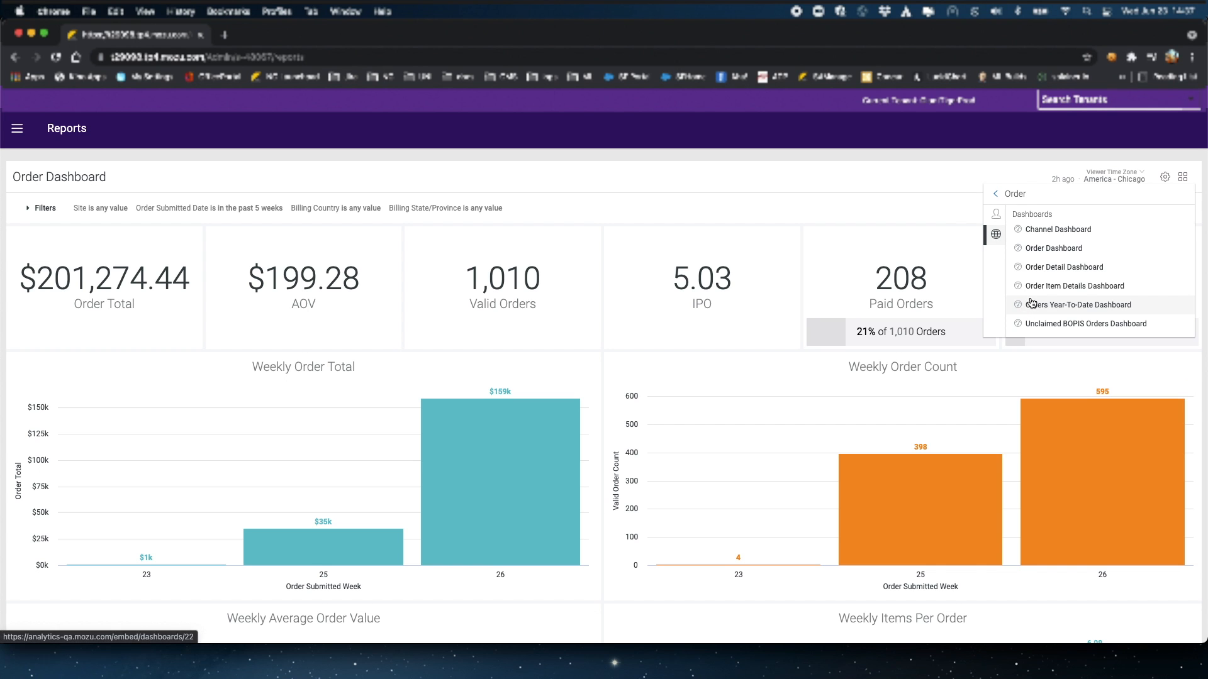
{"action": "left_click", "coordinate": [1091, 268]}
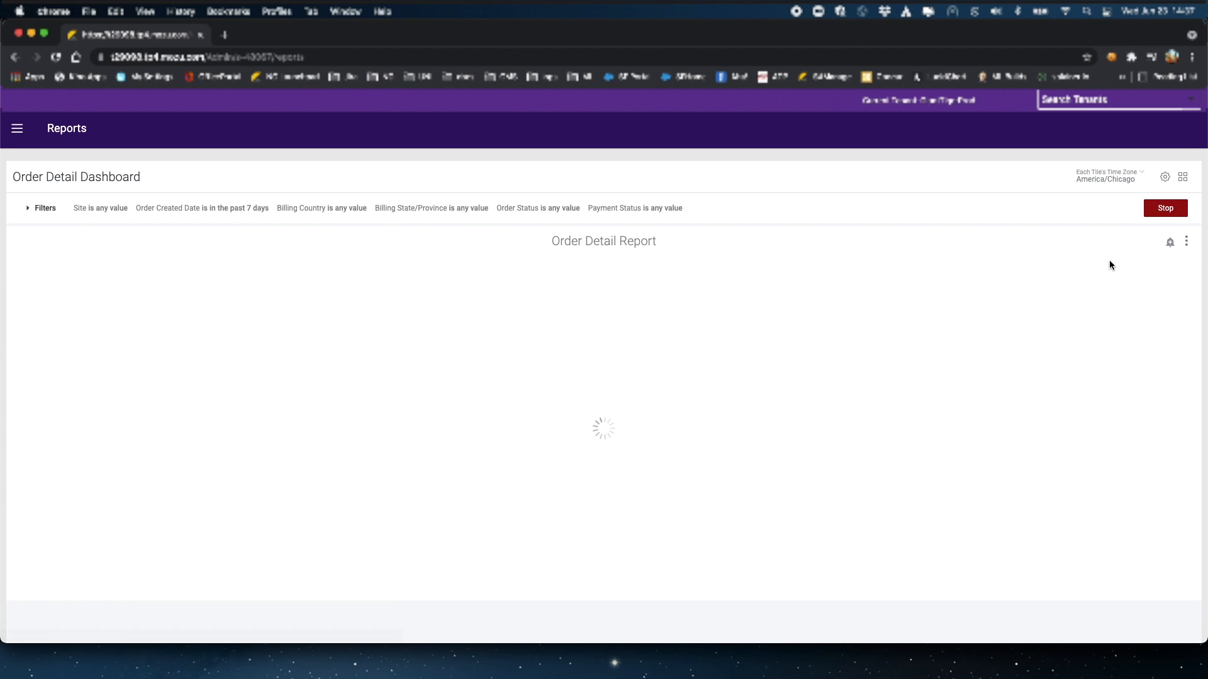
Step: Explore the Order Detail Report's data, then return to the shared report folders
{"action": "left_click", "coordinate": [1187, 241]}
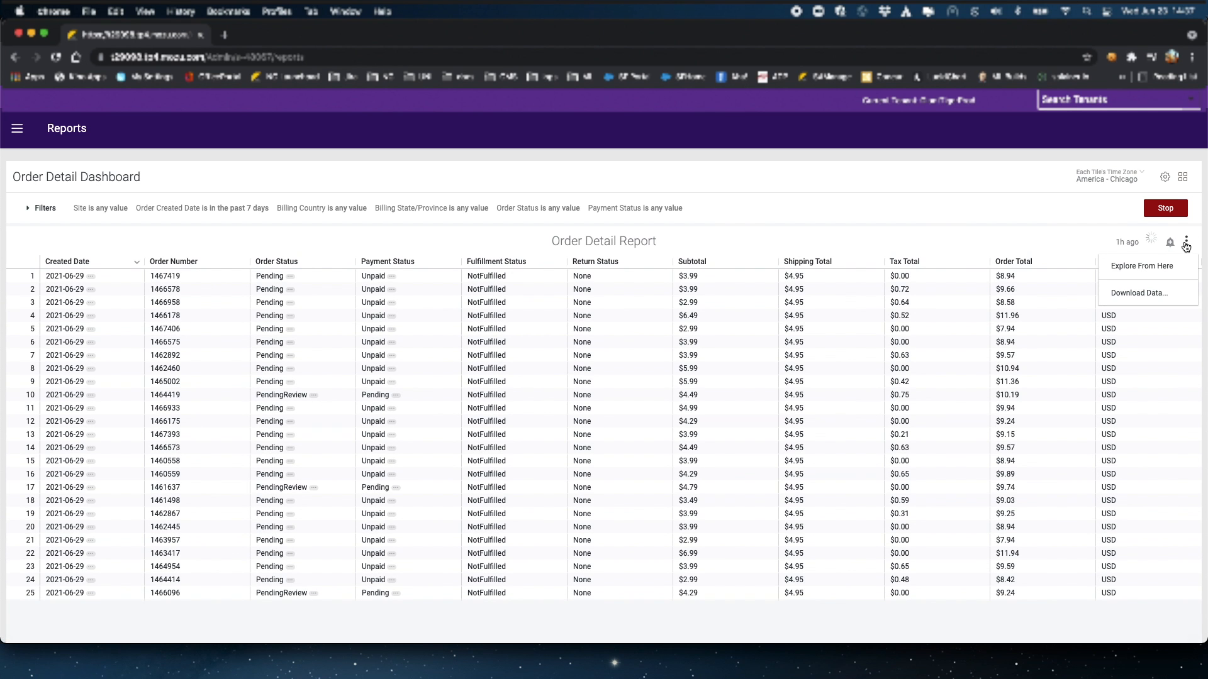
{"action": "left_click", "coordinate": [1162, 268]}
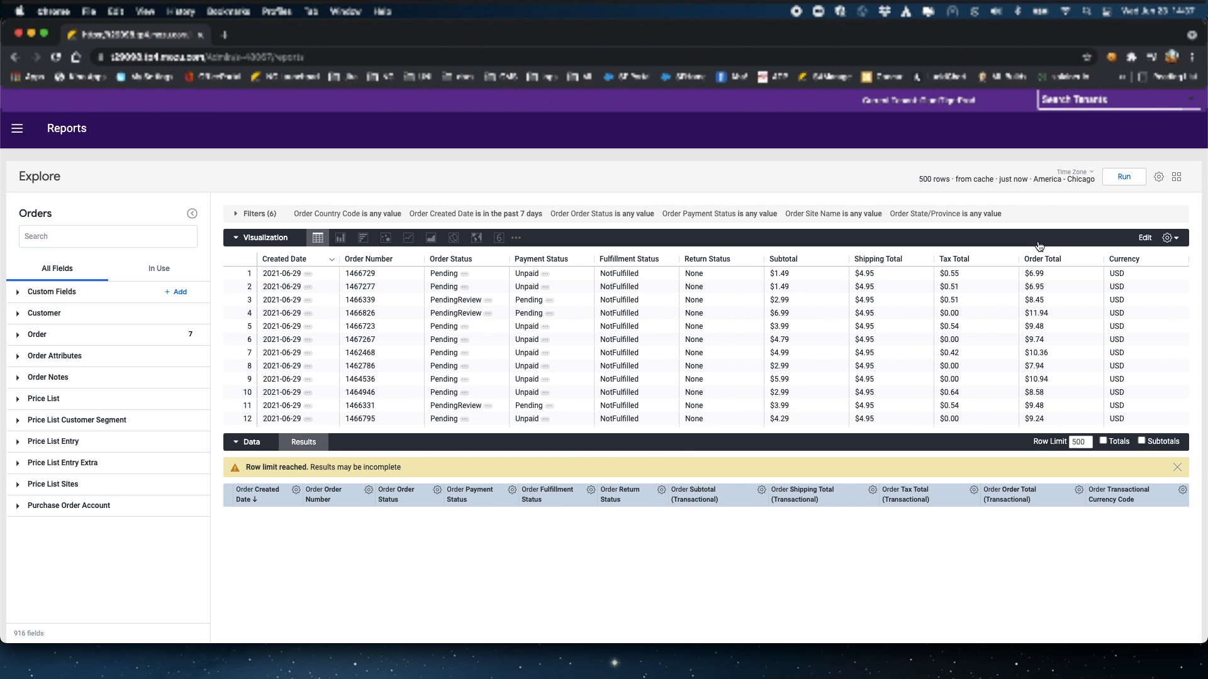
{"action": "left_click", "coordinate": [1176, 178]}
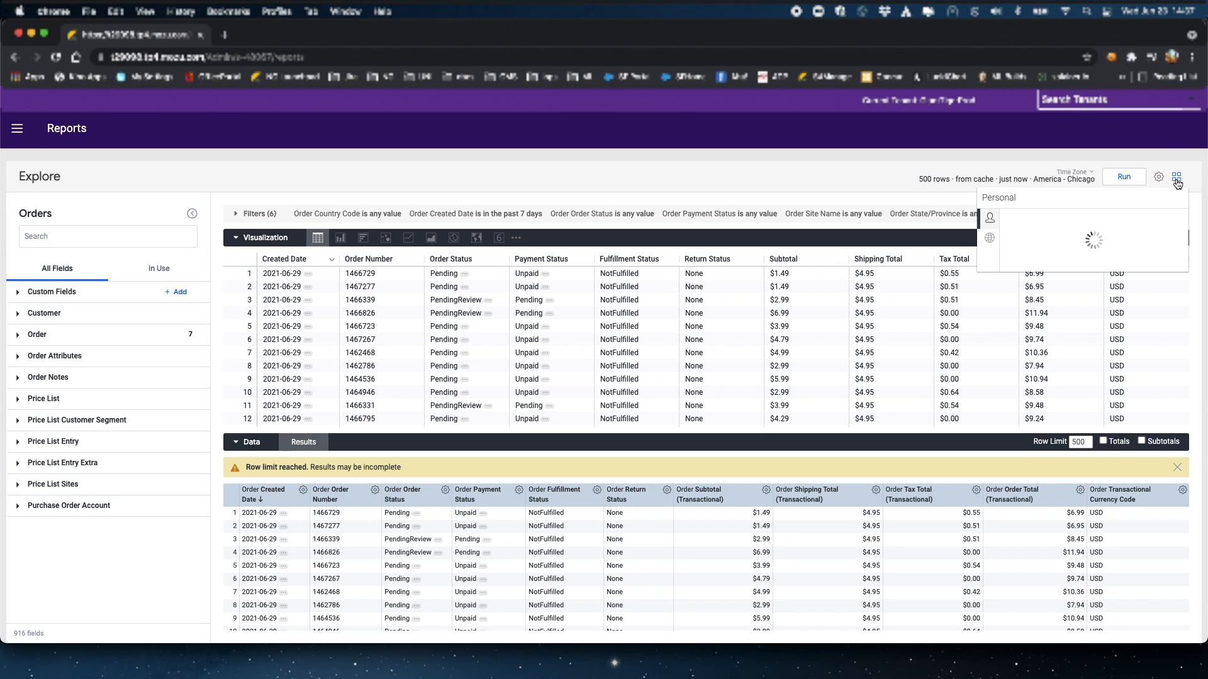
{"action": "left_click", "coordinate": [989, 238]}
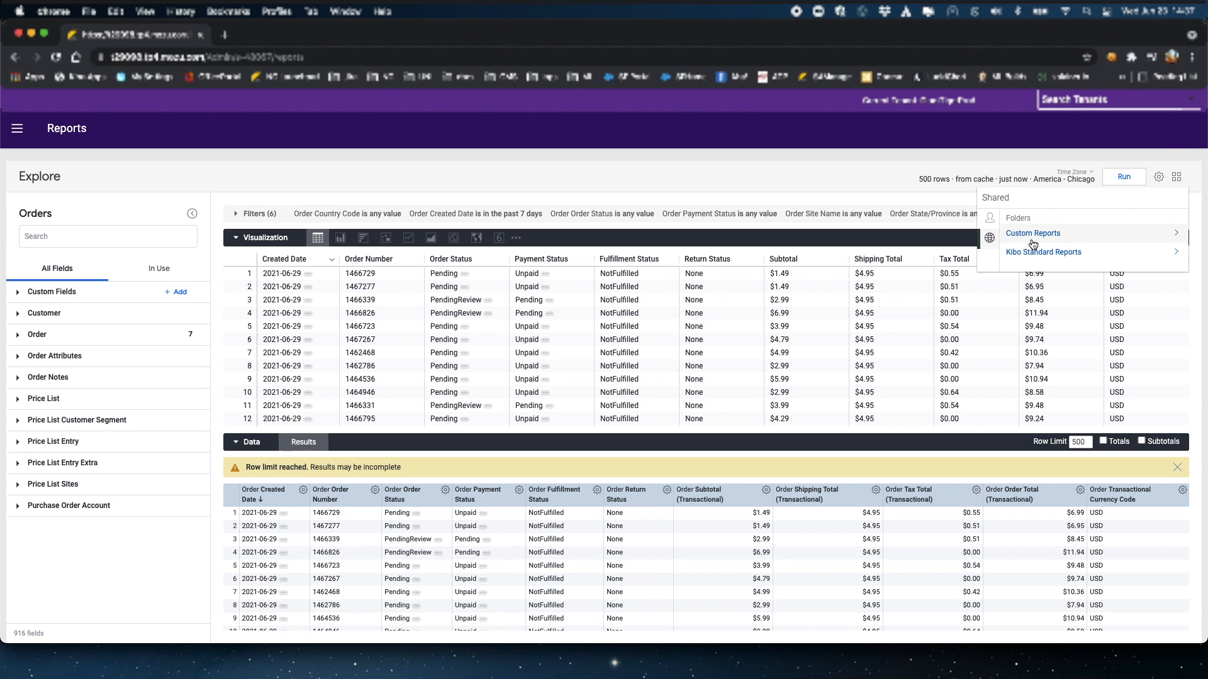
Step: Open the Explores > Orders look and explore the rows behind its 216,134 order total
{"action": "left_click", "coordinate": [1032, 252]}
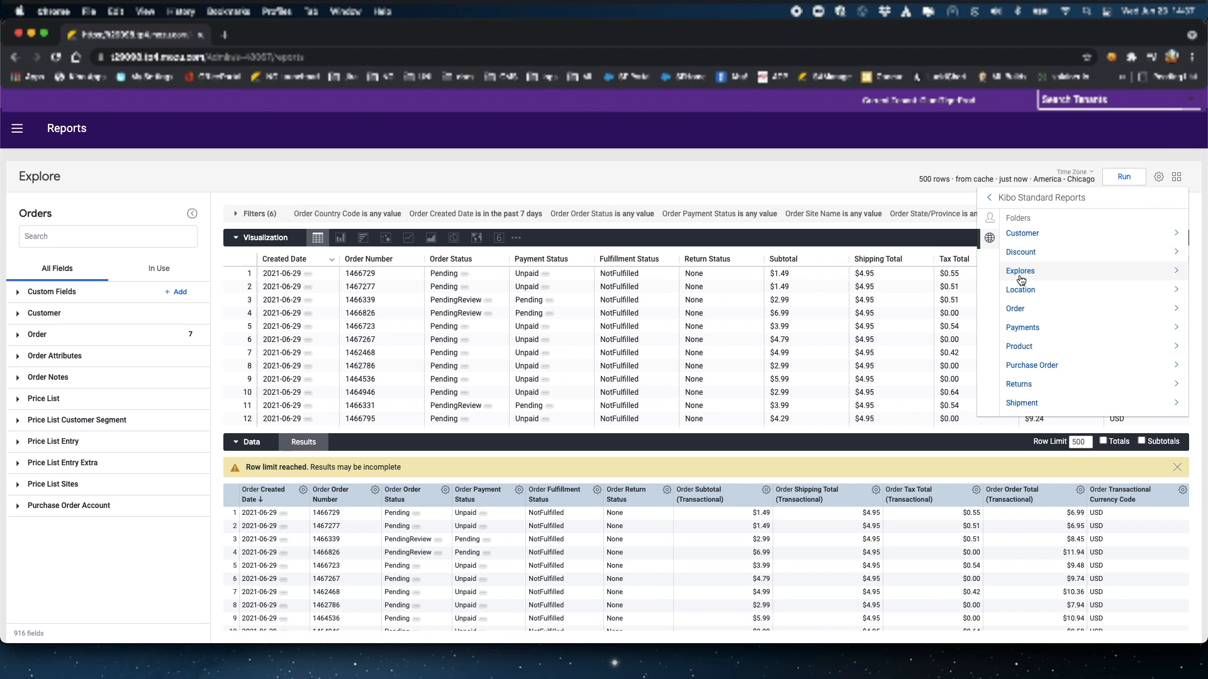
{"action": "left_click", "coordinate": [1020, 273]}
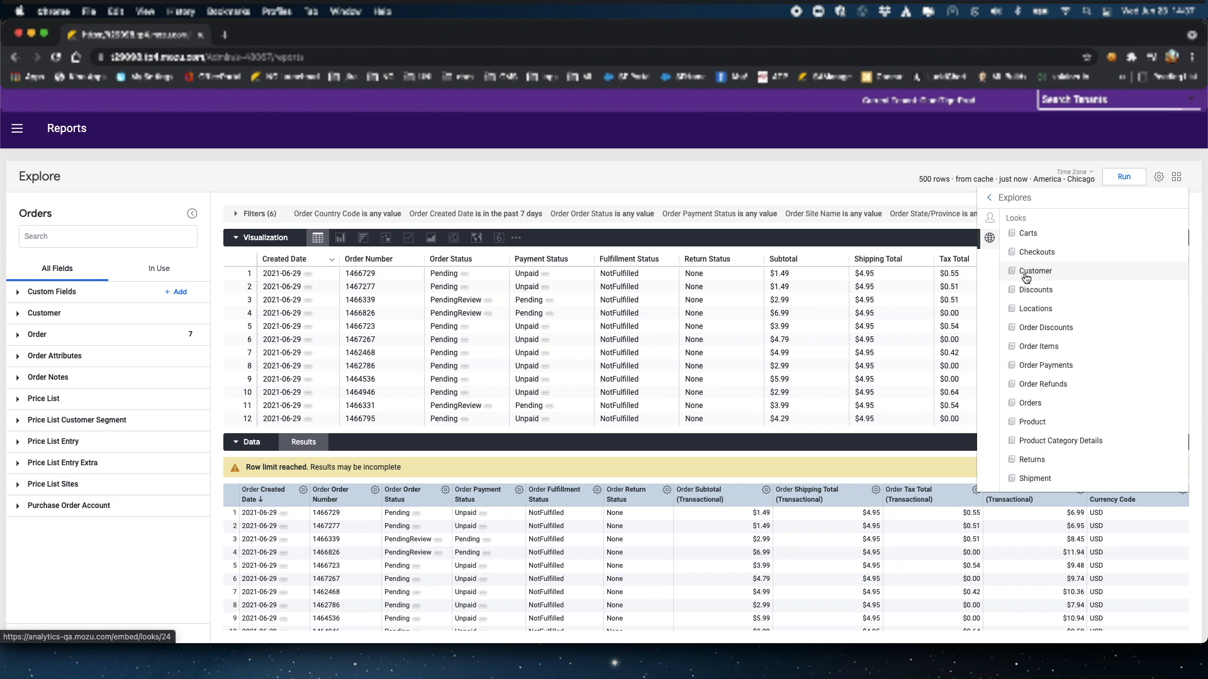
{"action": "left_click", "coordinate": [1032, 404]}
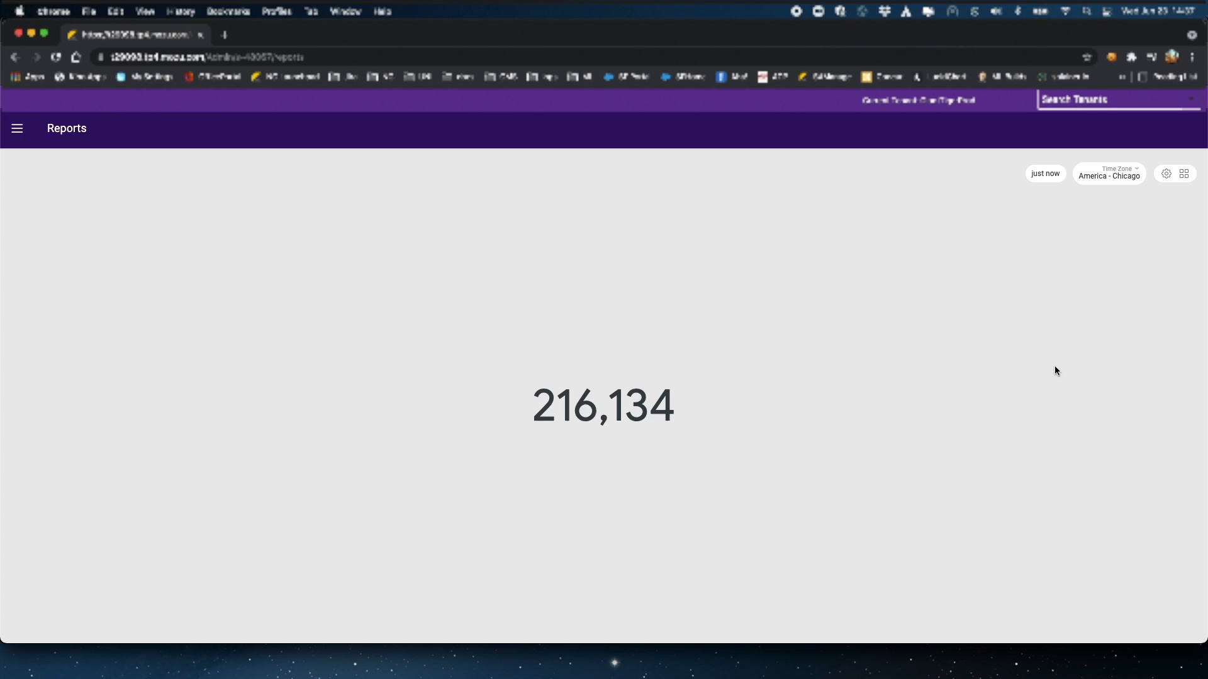
{"action": "left_click", "coordinate": [624, 408]}
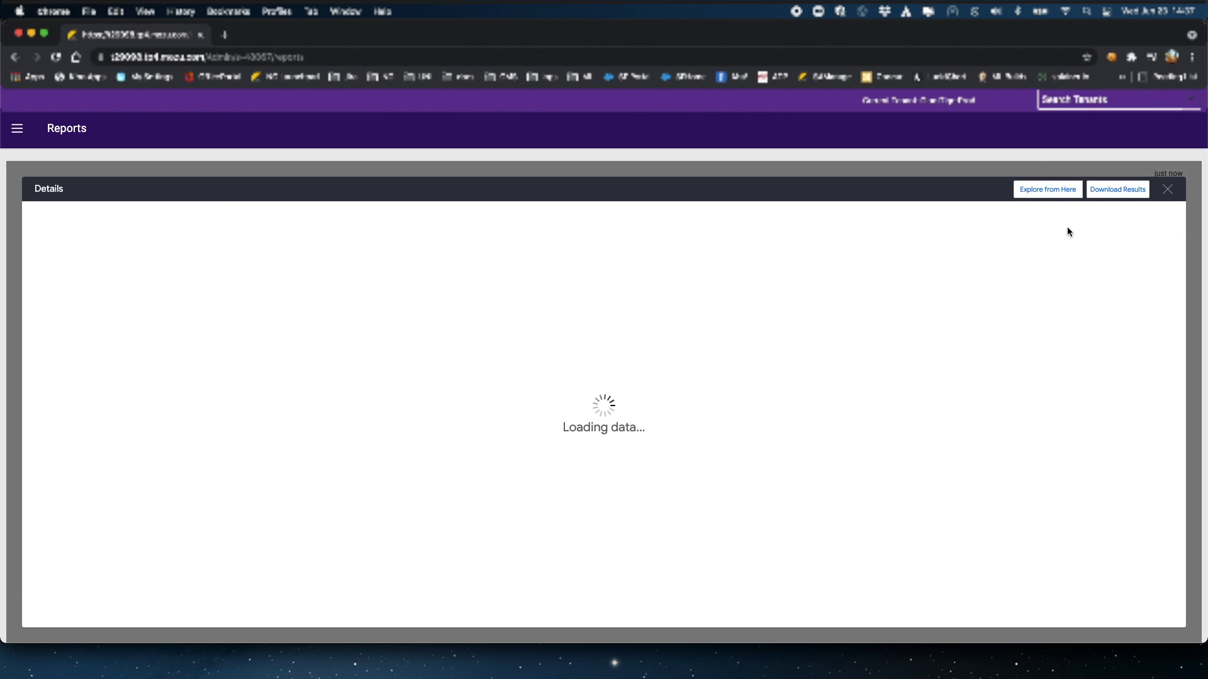
{"action": "left_click", "coordinate": [1047, 190]}
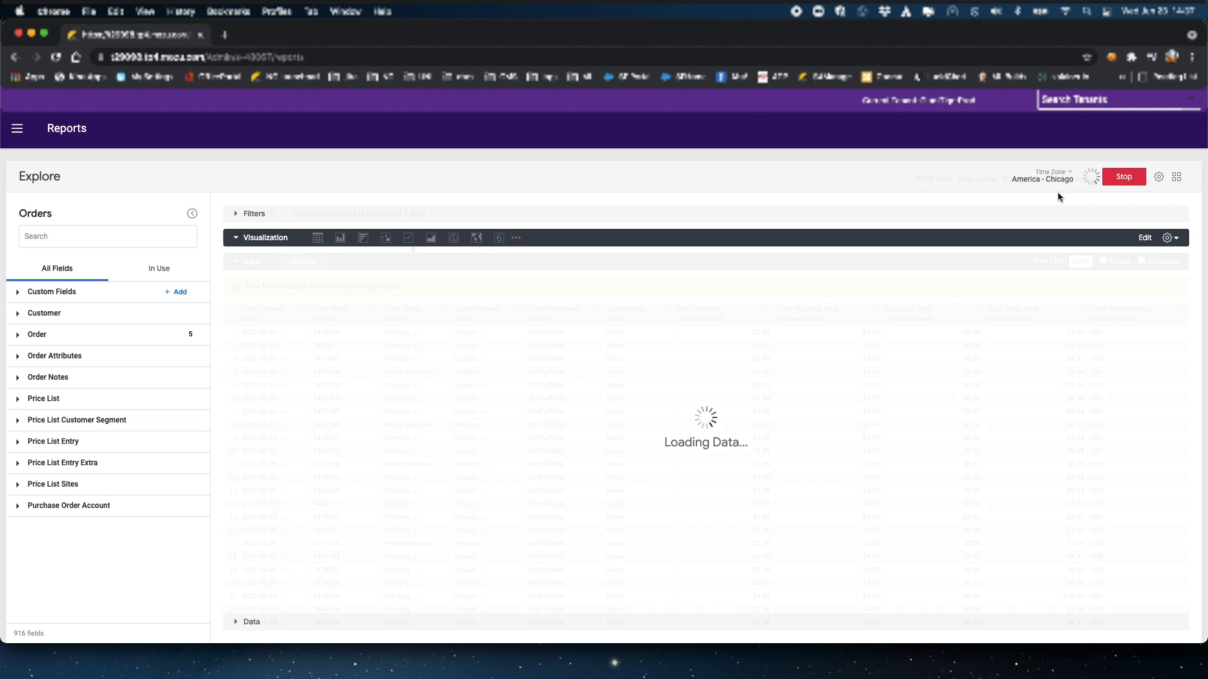
{"action": "left_click", "coordinate": [49, 236]}
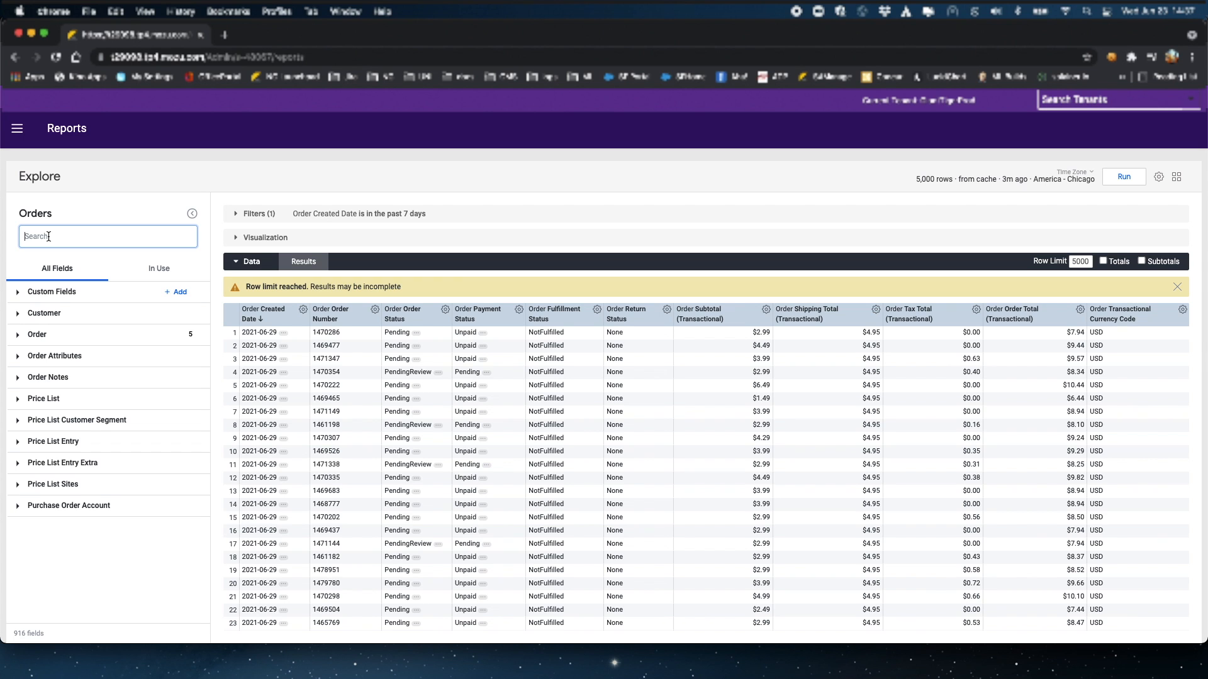
Step: Search the Orders fields for 'Submitted', glance at In Use, and return to All Fields
{"action": "type", "text": "S"}
{"action": "key", "text": "BackSpace"}
{"action": "type", "text": "S"}
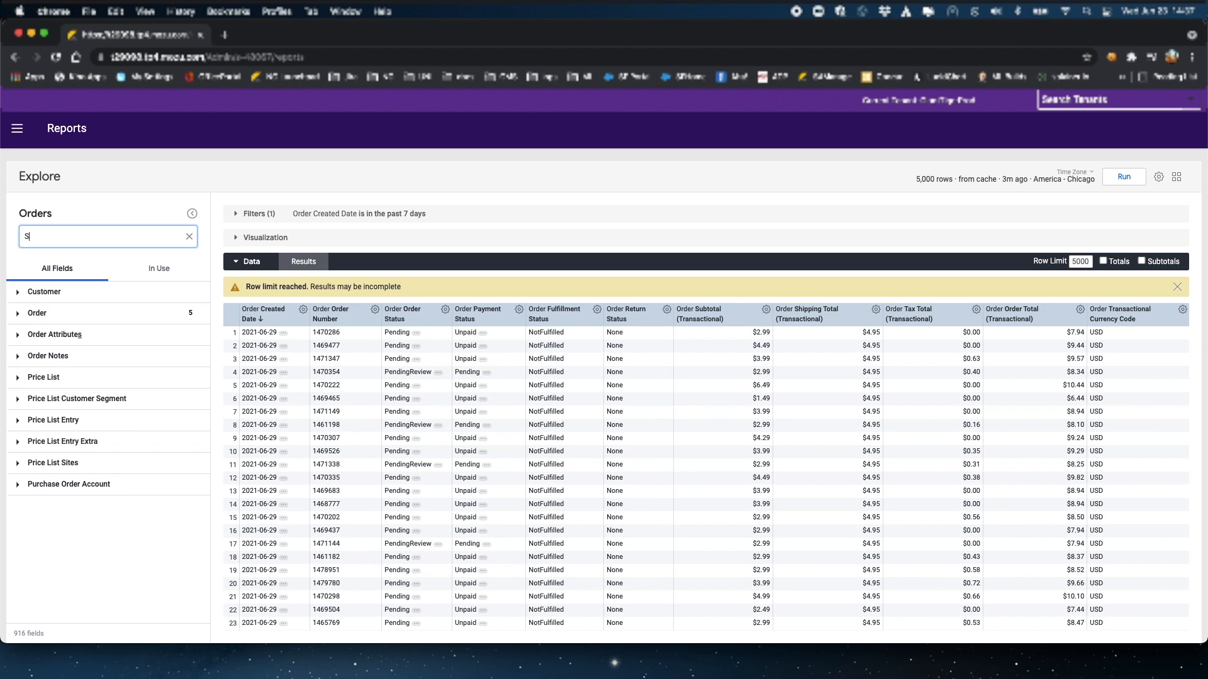
{"action": "type", "text": "ubmitted"}
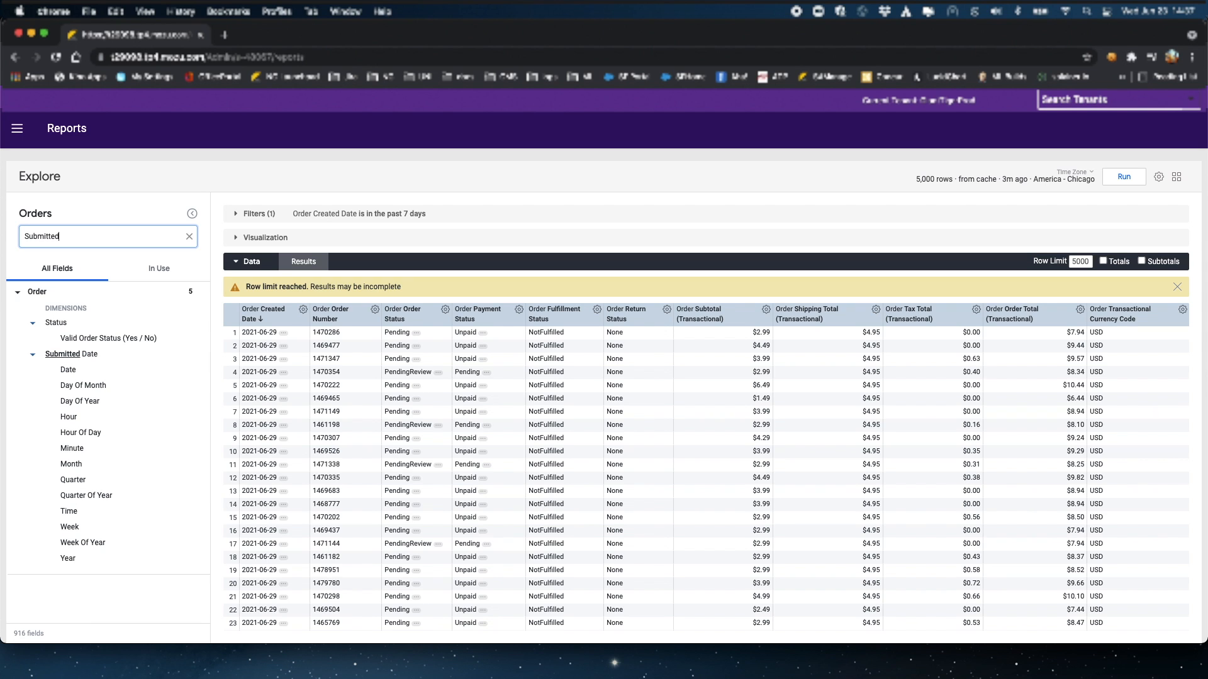
{"action": "left_click", "coordinate": [159, 272]}
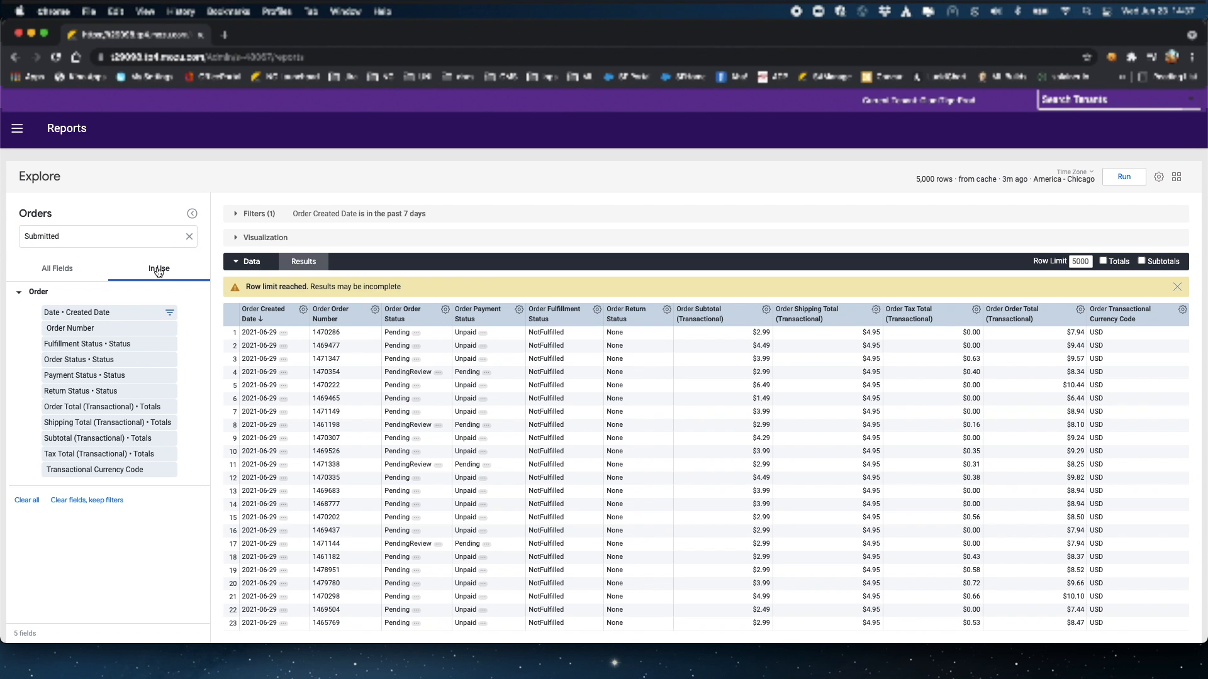
{"action": "left_click", "coordinate": [55, 270]}
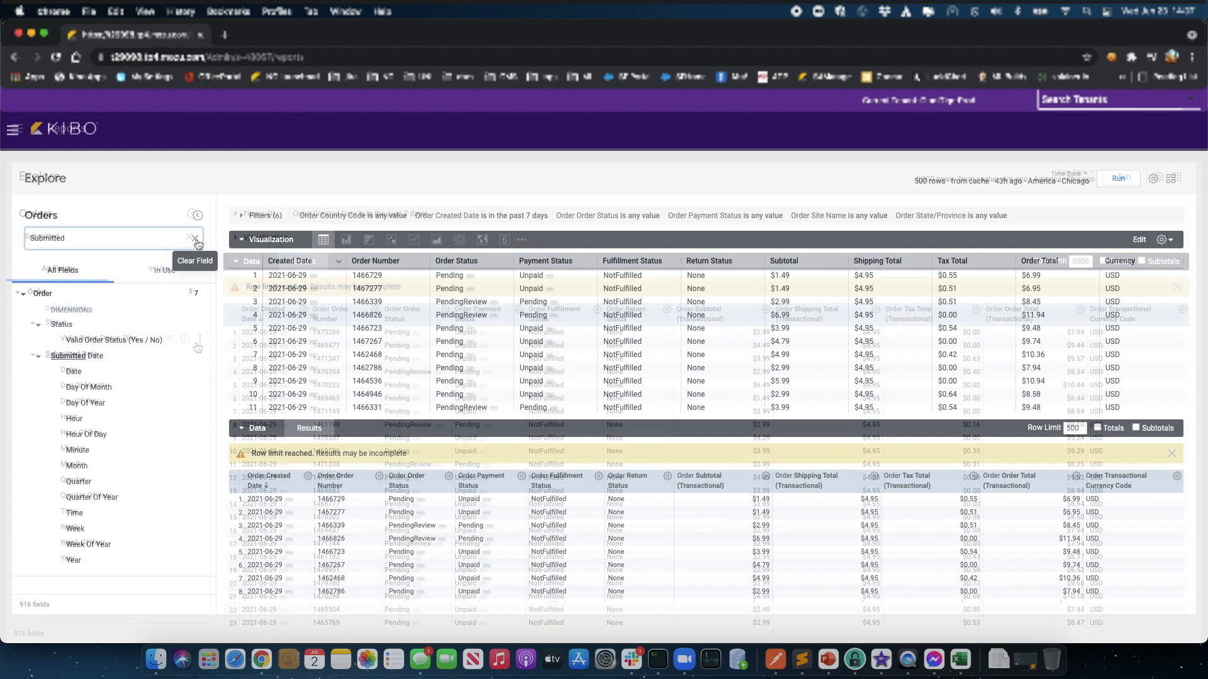
{"action": "left_click", "coordinate": [195, 240]}
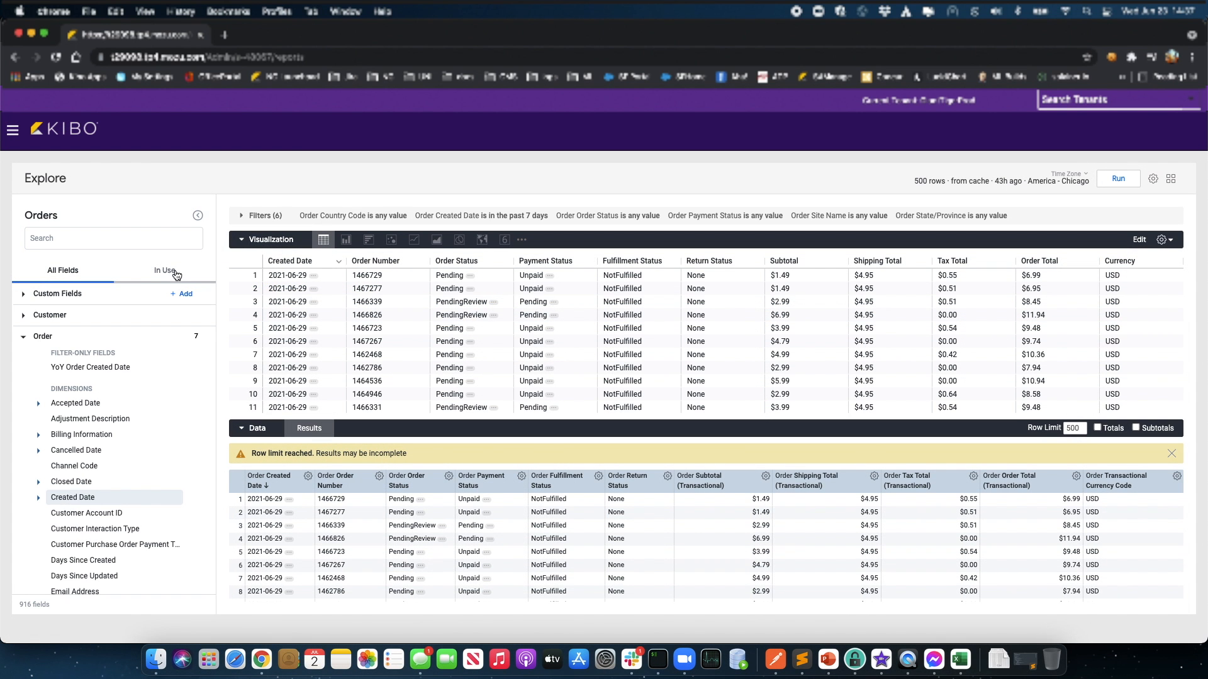
{"action": "left_click", "coordinate": [171, 274]}
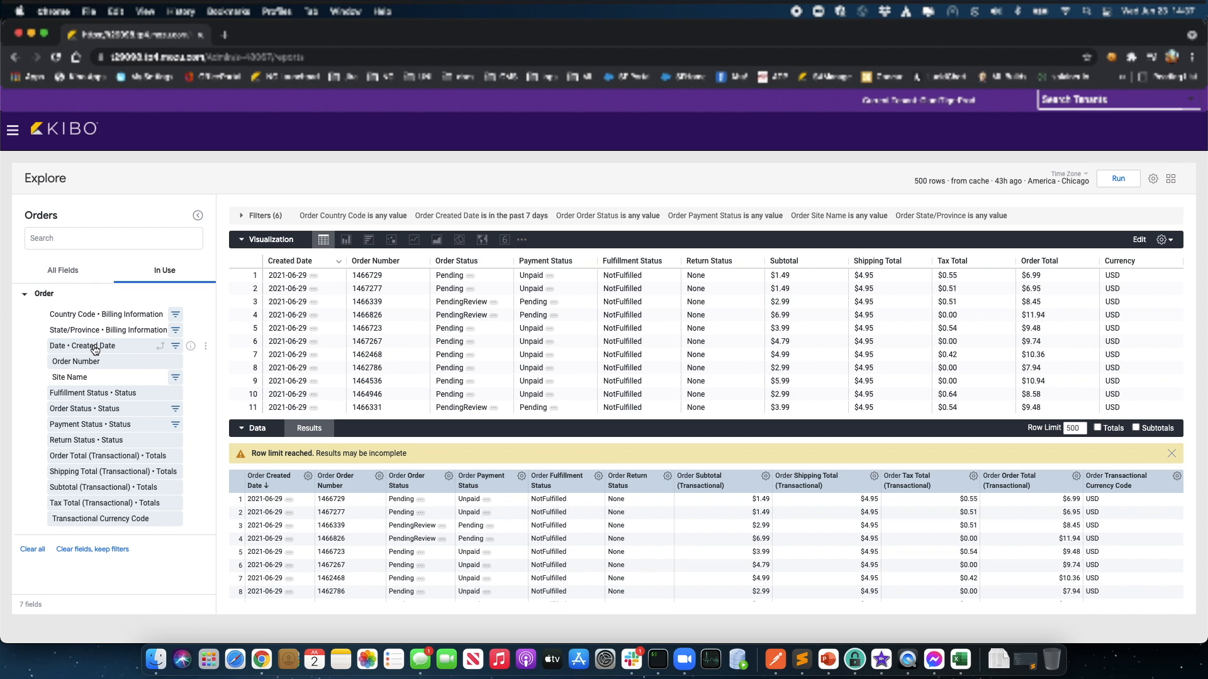
{"action": "left_click", "coordinate": [240, 215]}
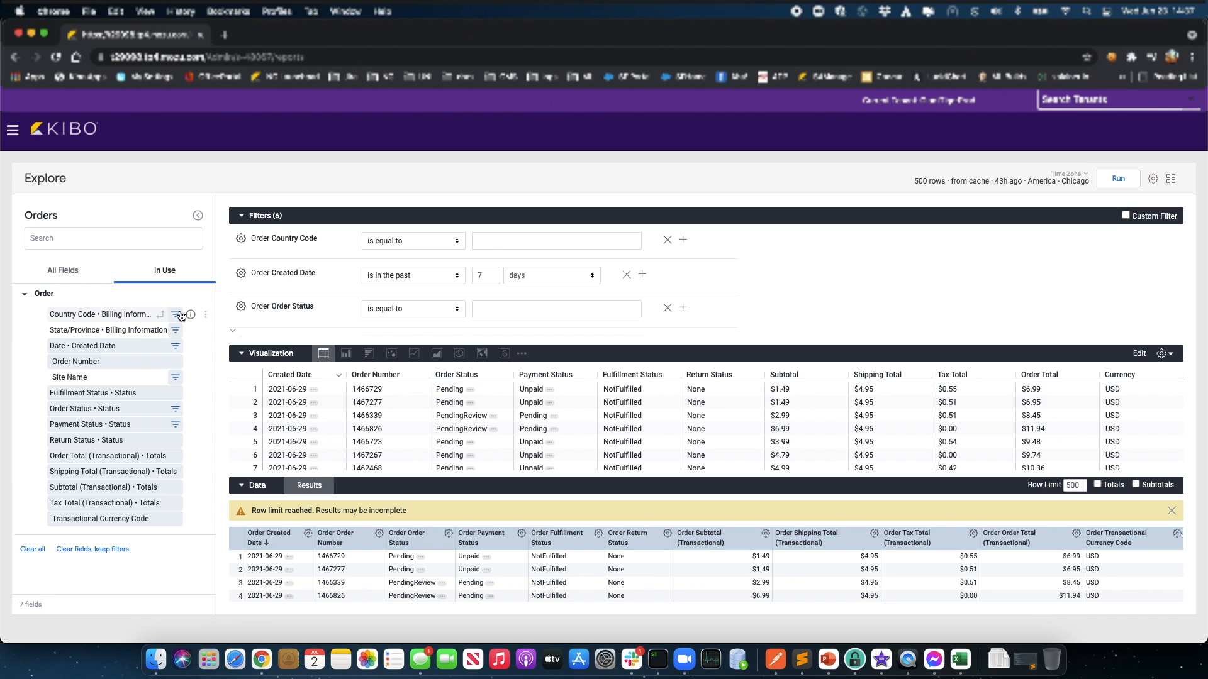
{"action": "left_click", "coordinate": [68, 272]}
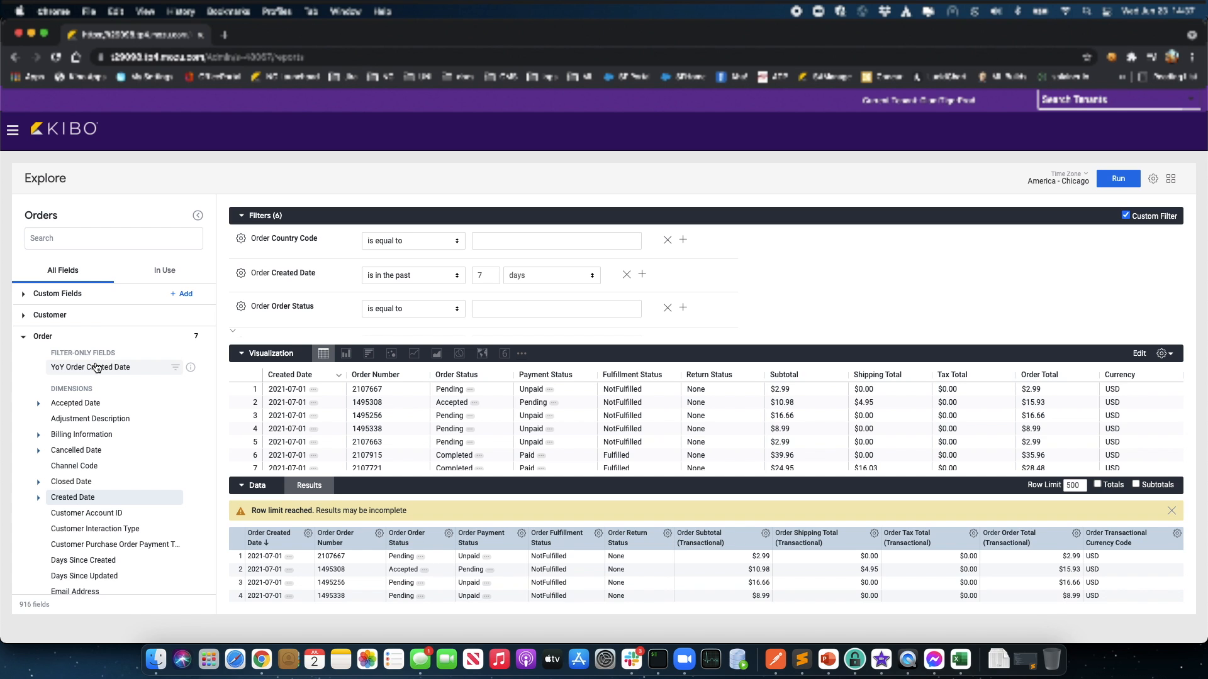
{"action": "scroll", "coordinate": [101, 377], "scroll_direction": "down", "scroll_amount": 3}
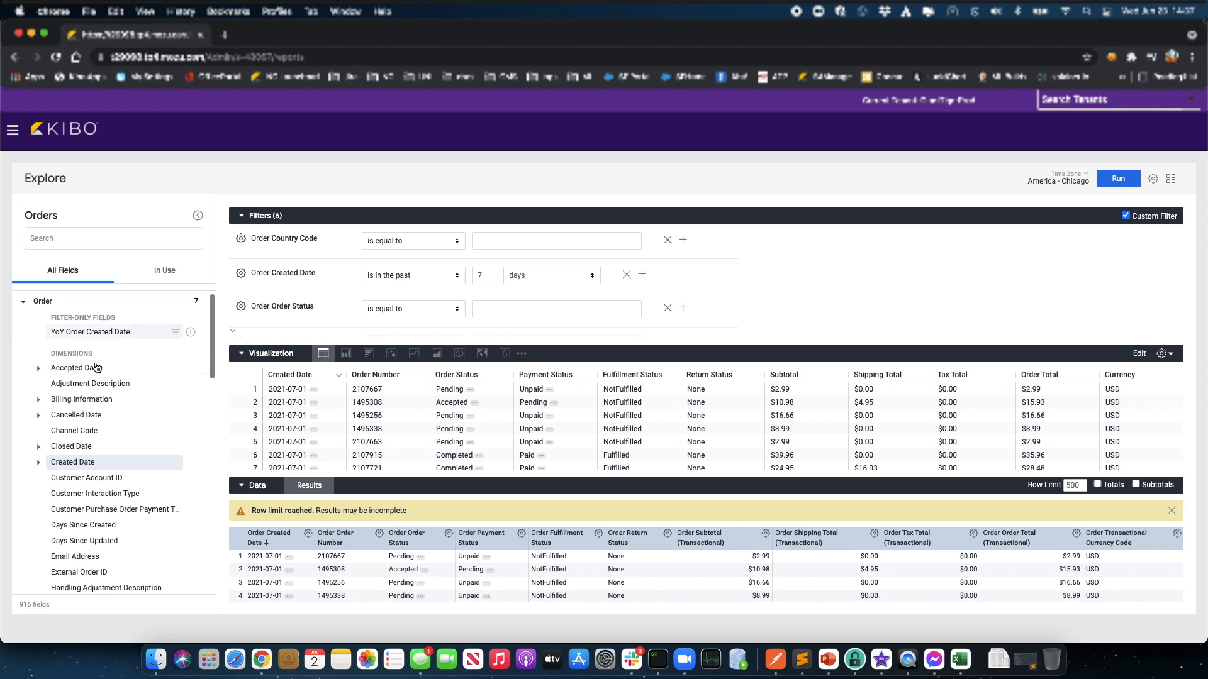
{"action": "scroll", "coordinate": [114, 407], "scroll_direction": "down", "scroll_amount": 9}
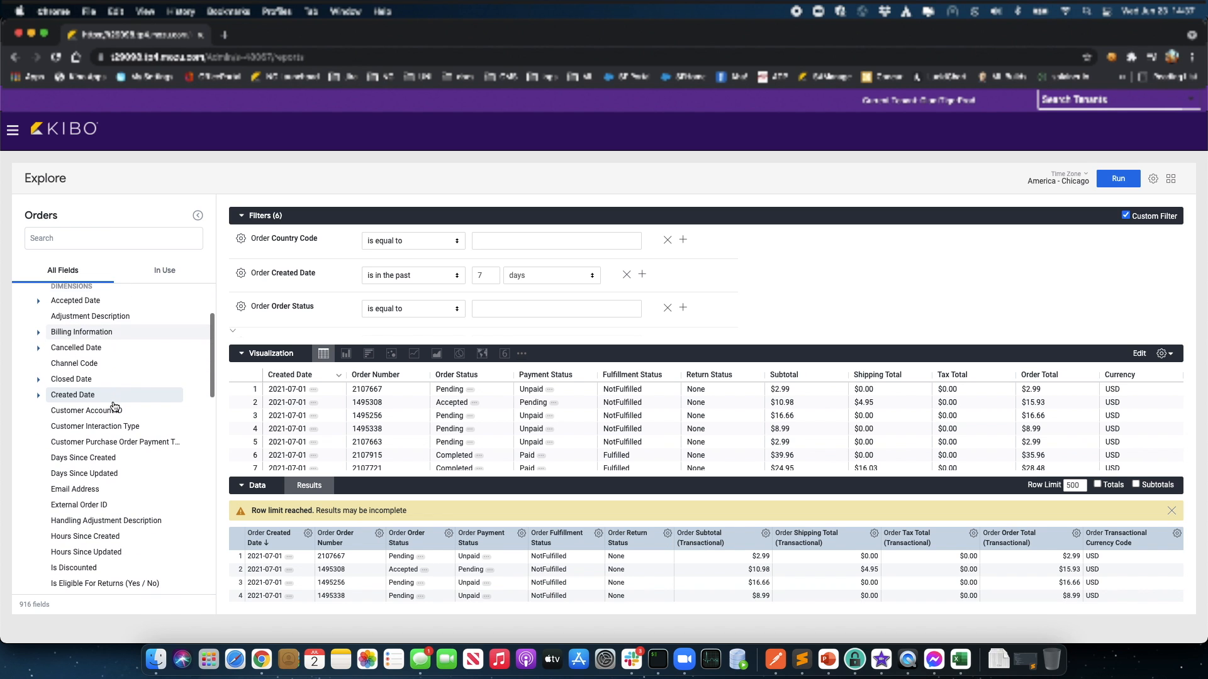
{"action": "scroll", "coordinate": [115, 409], "scroll_direction": "down", "scroll_amount": 12}
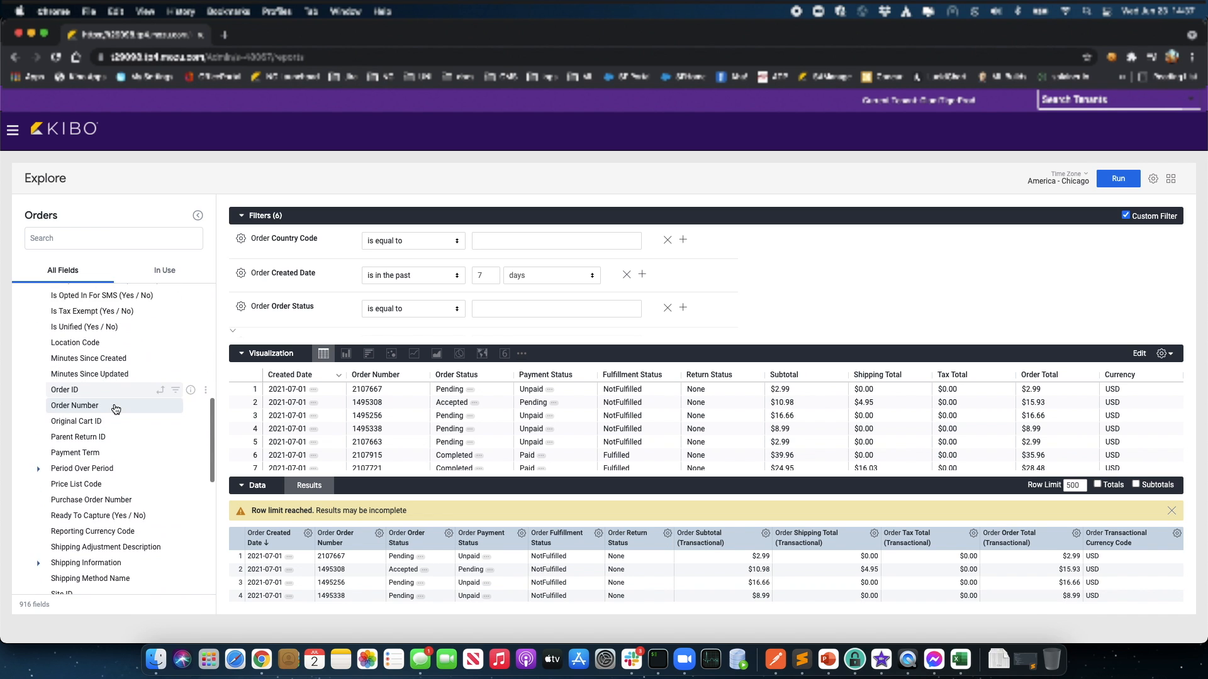
{"action": "scroll", "coordinate": [115, 406], "scroll_direction": "down", "scroll_amount": 9}
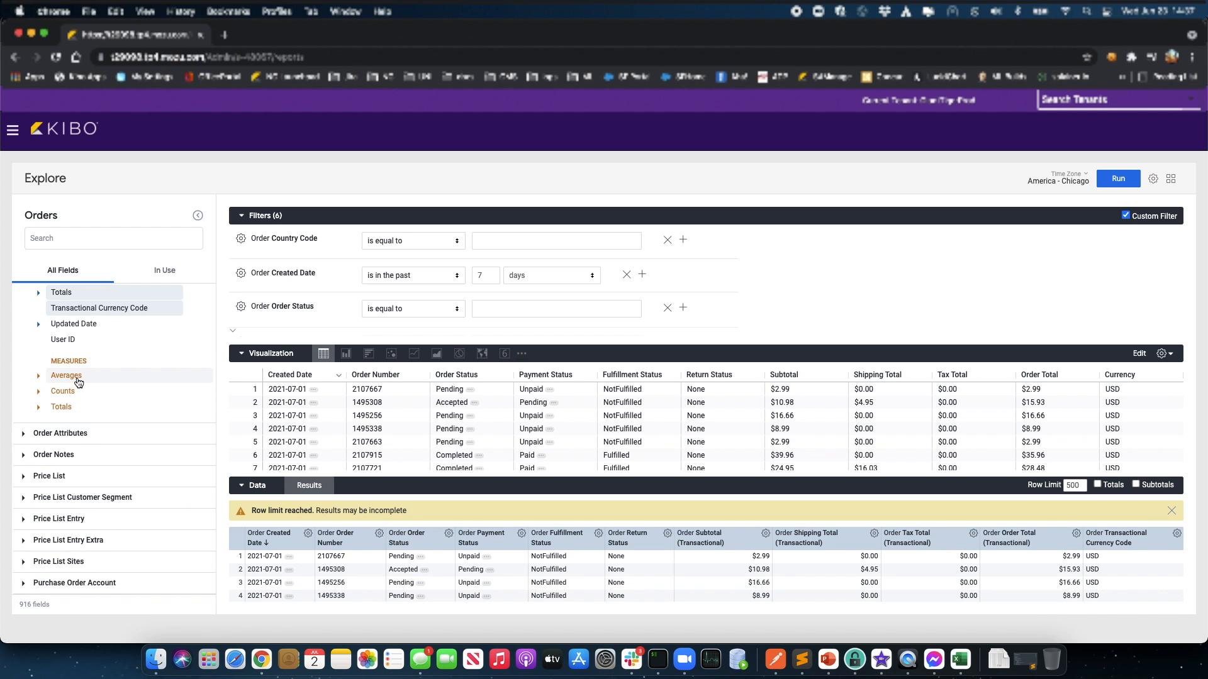
{"action": "scroll", "coordinate": [116, 383], "scroll_direction": "up", "scroll_amount": 4}
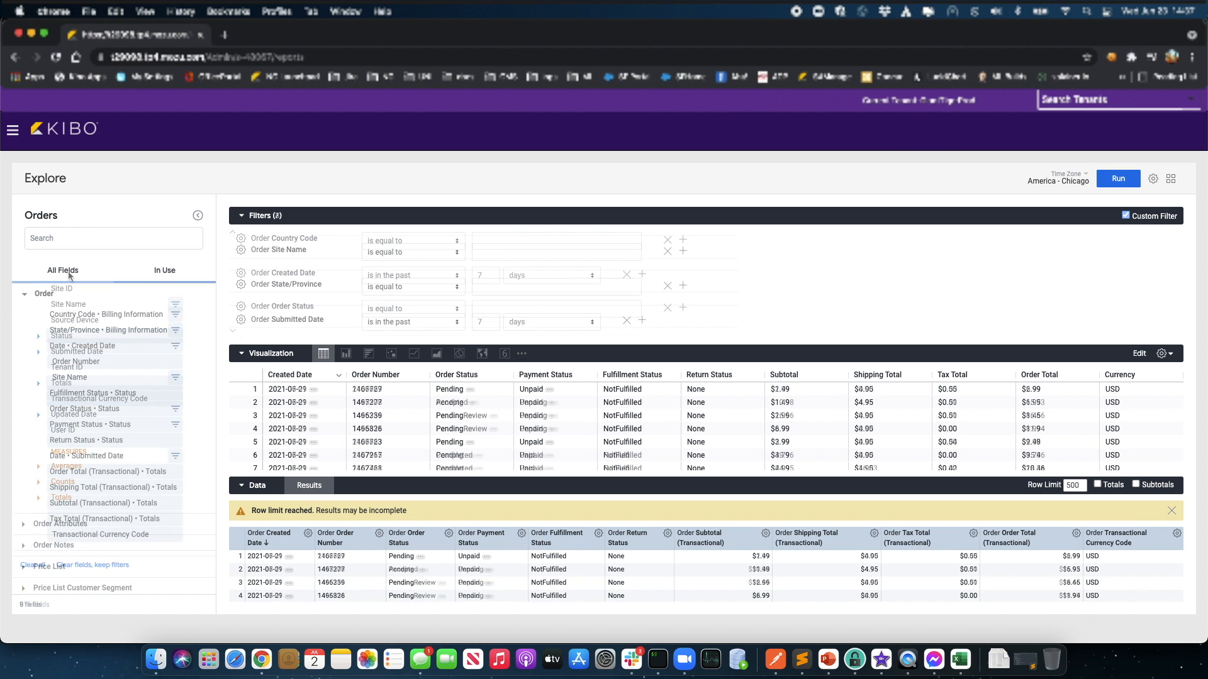
Step: Add the Days Since Created column and open its custom-field aggregation options
{"action": "left_click", "coordinate": [65, 273]}
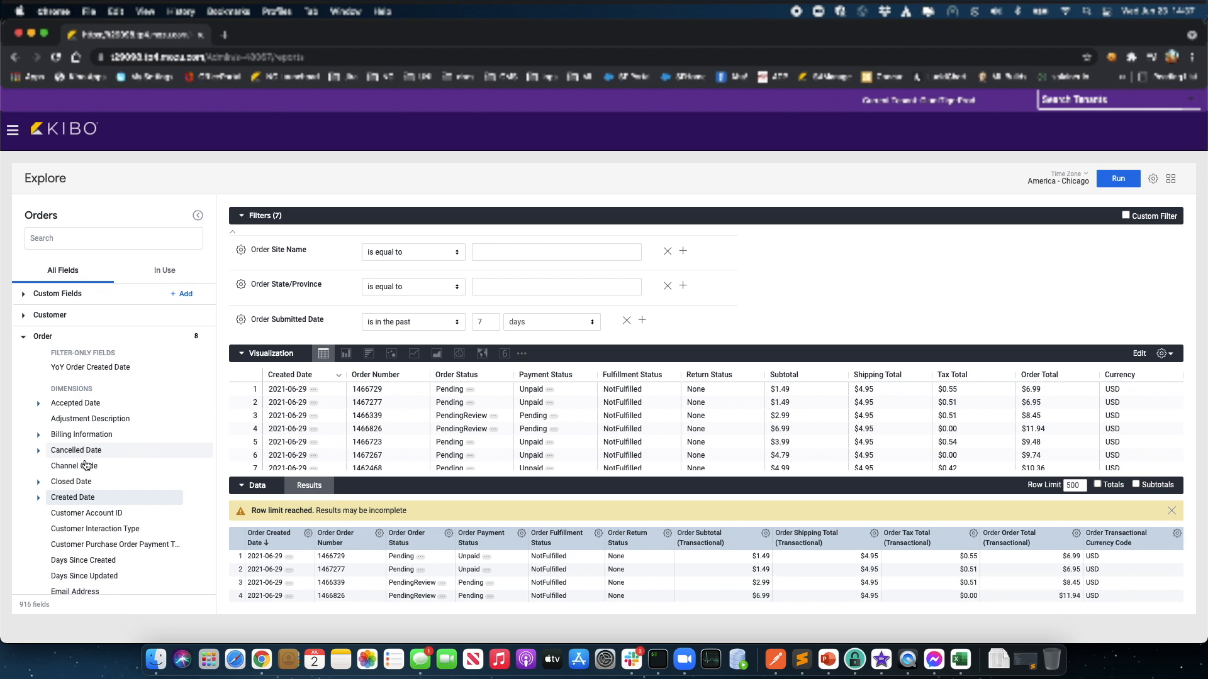
{"action": "left_click", "coordinate": [113, 561]}
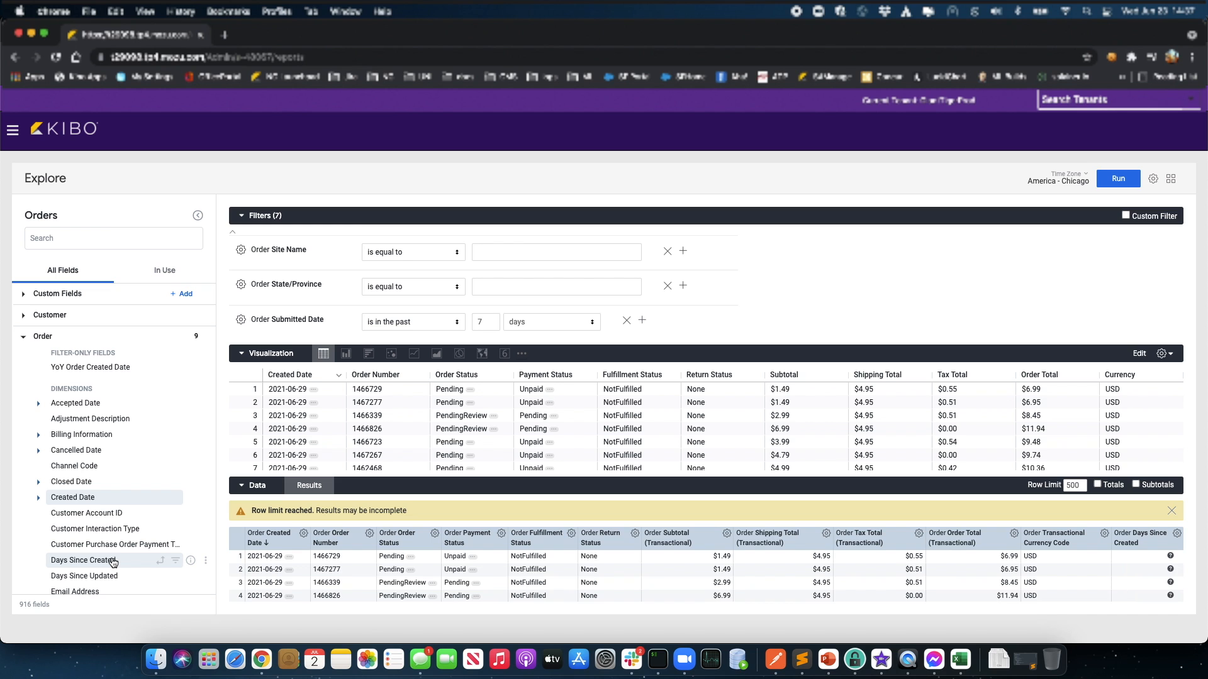
{"action": "left_click", "coordinate": [113, 561]}
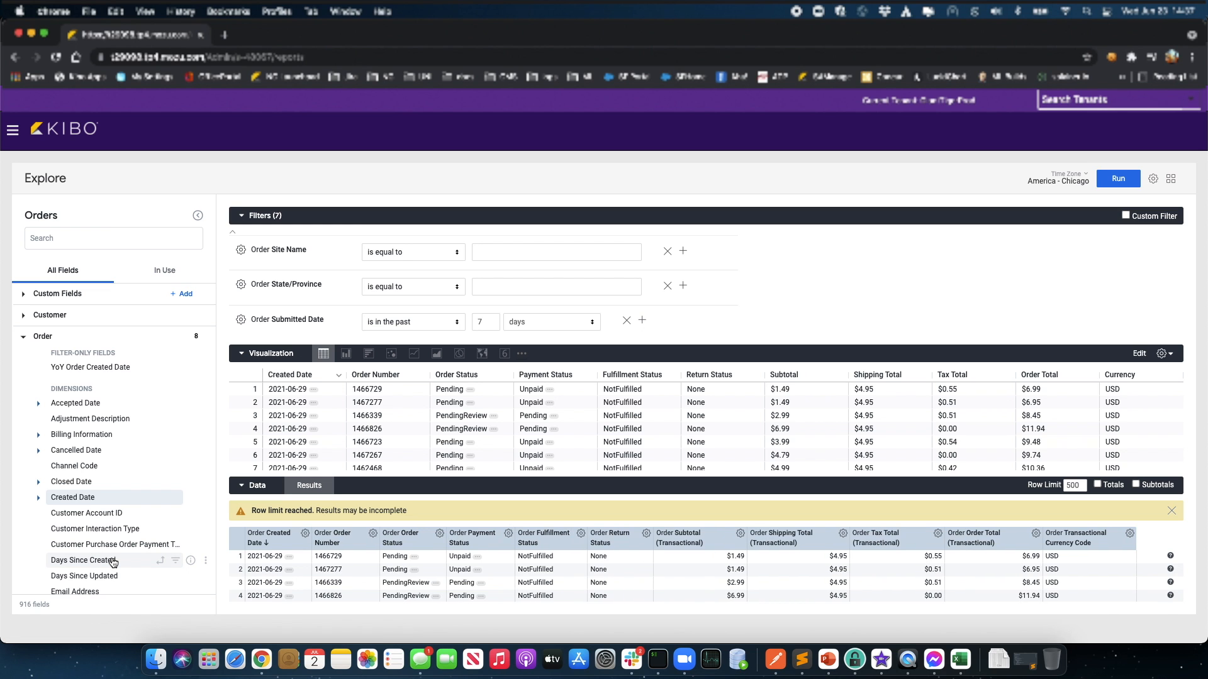
{"action": "left_click", "coordinate": [113, 560]}
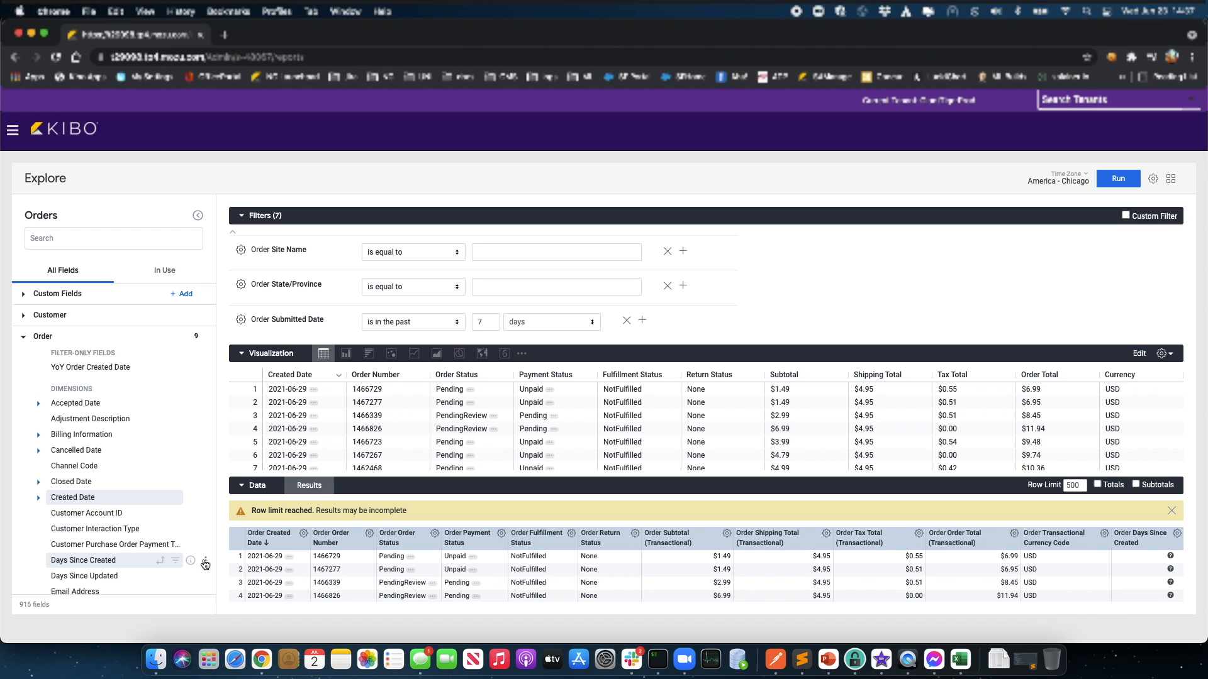
{"action": "left_click", "coordinate": [207, 563]}
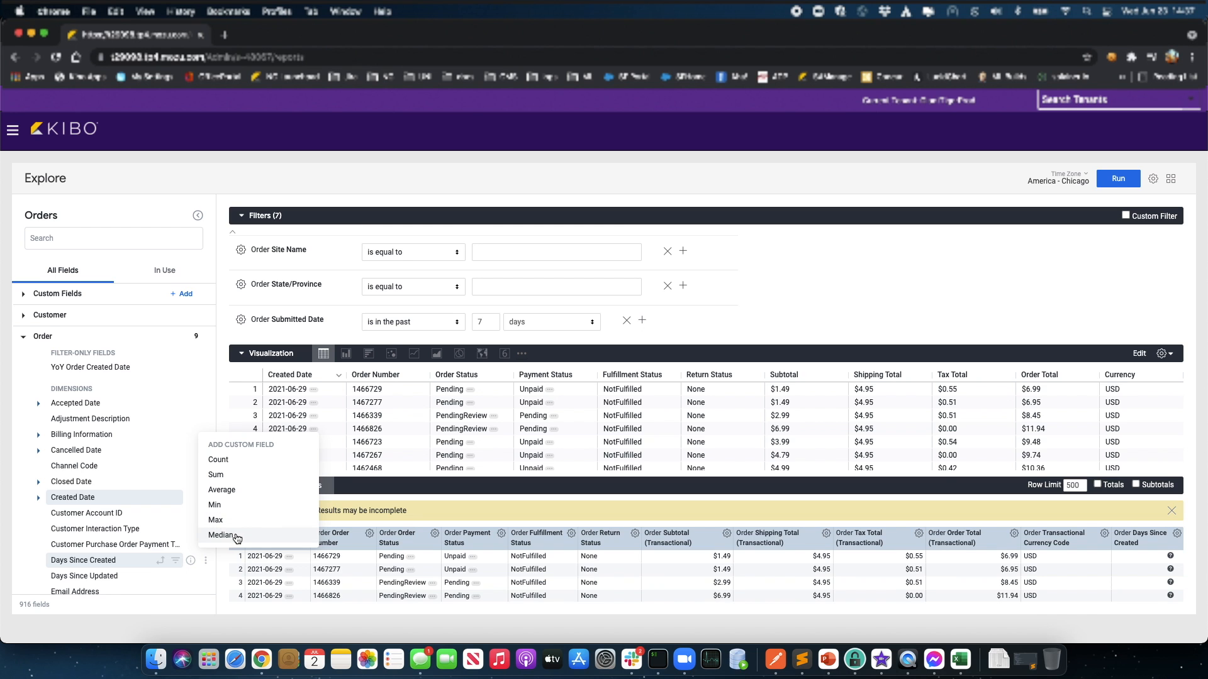
{"action": "left_click", "coordinate": [161, 418]}
{"action": "left_click", "coordinate": [206, 419]}
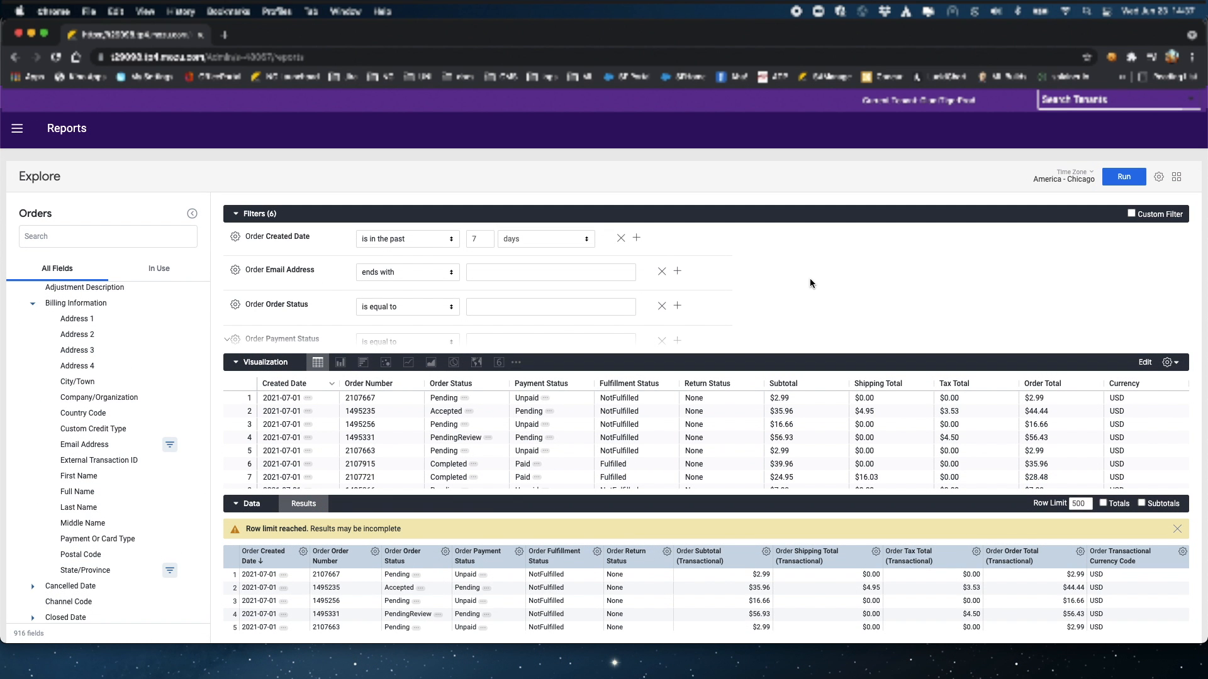
Step: Filter Customer Email Address to values ending with yahoo.com
{"action": "left_click", "coordinate": [1159, 179]}
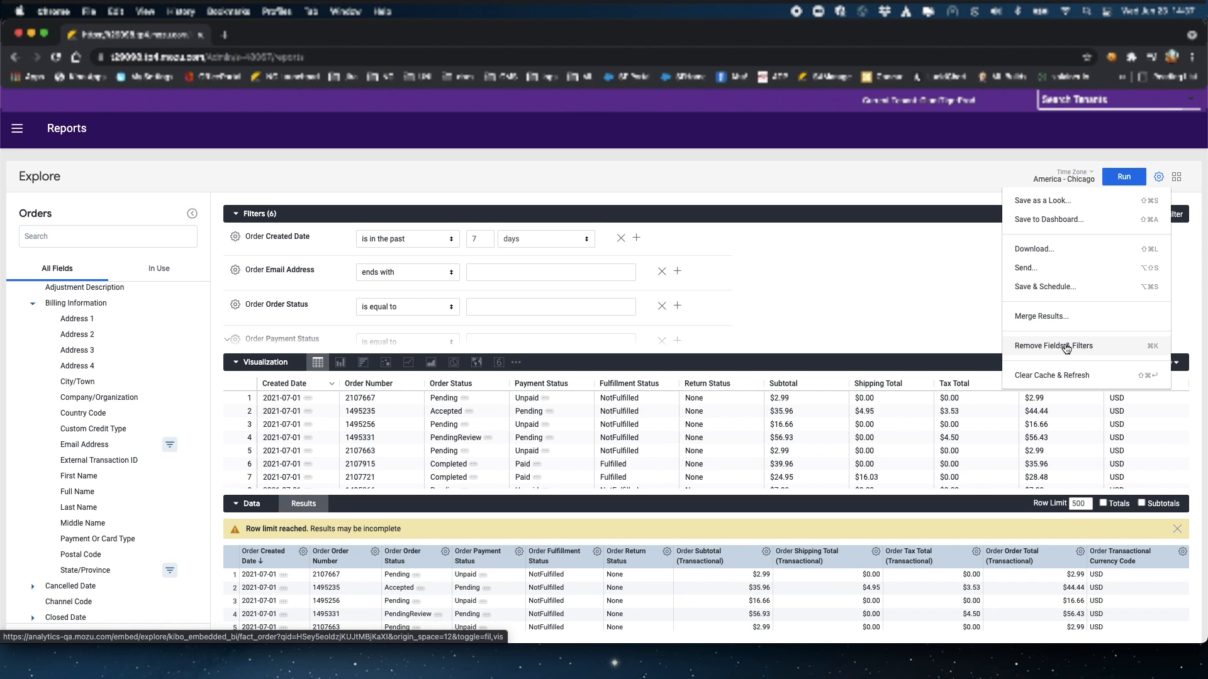
{"action": "left_click", "coordinate": [870, 307]}
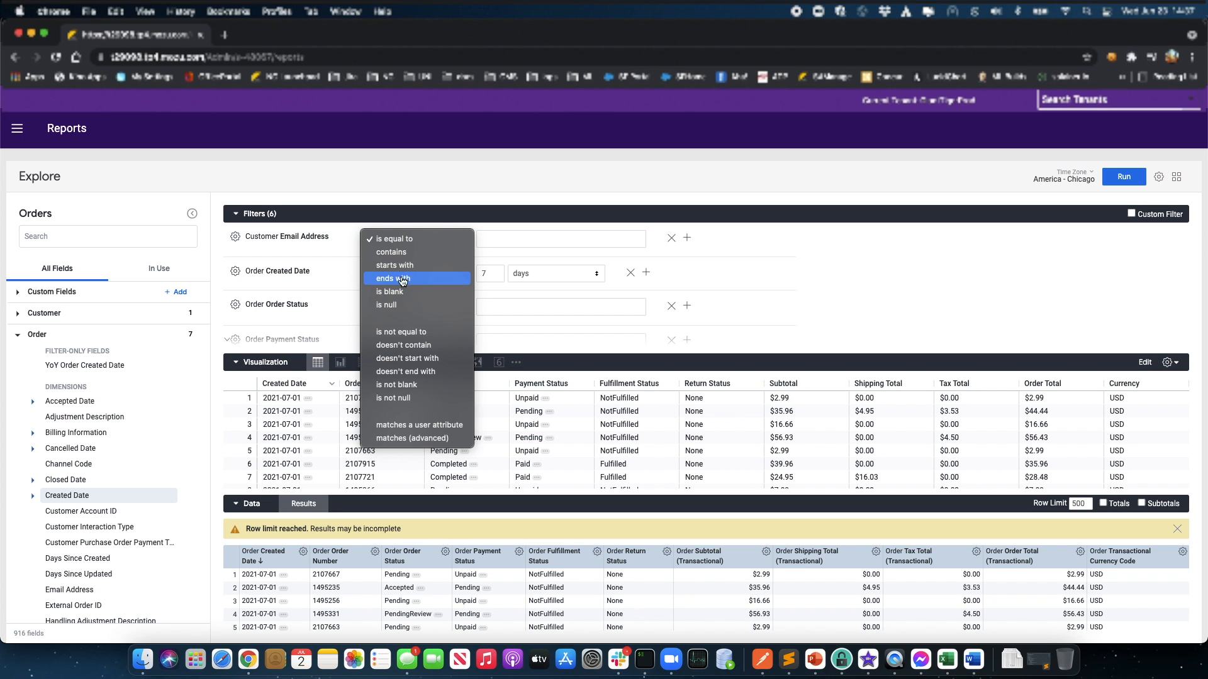
{"action": "left_click", "coordinate": [404, 278]}
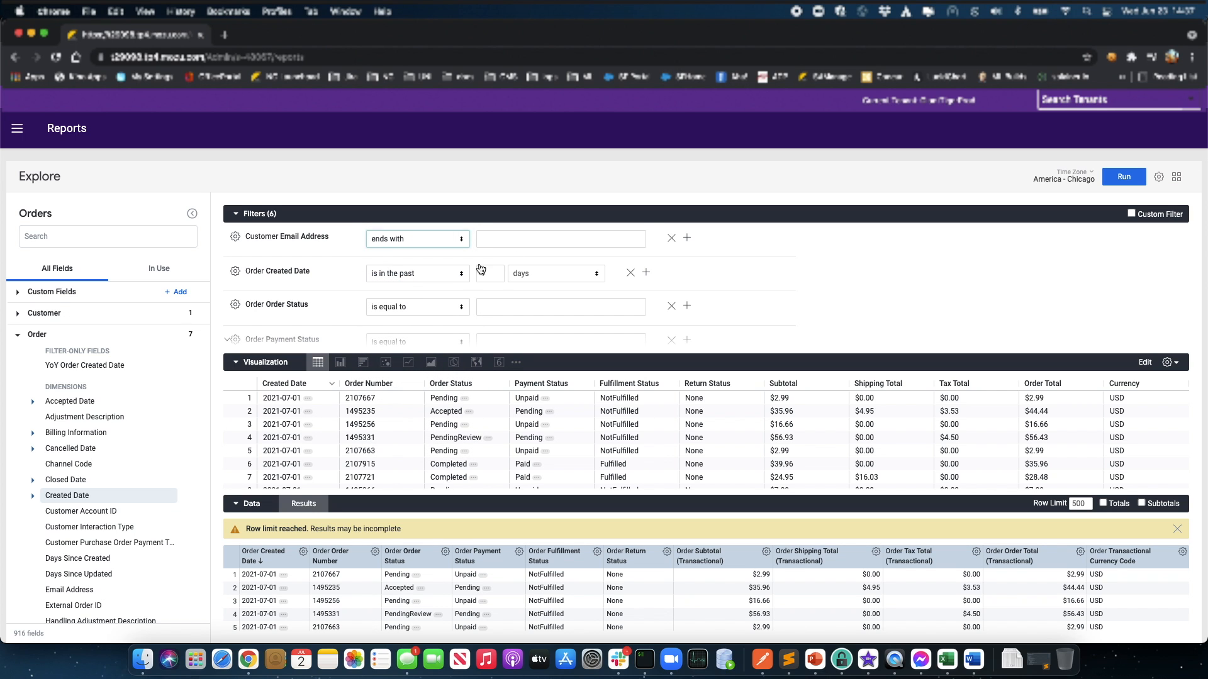
{"action": "left_click", "coordinate": [492, 237]}
{"action": "type", "text": "ya"}
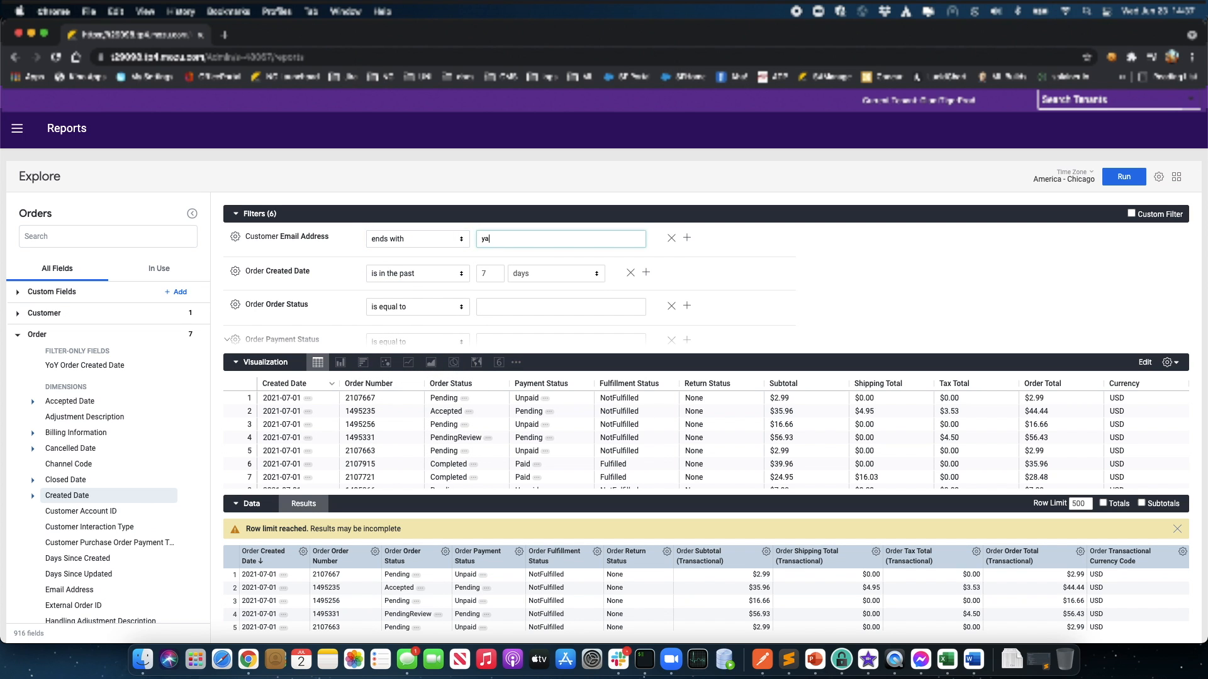
{"action": "type", "text": "hoo.com"}
{"action": "left_click", "coordinate": [439, 279]}
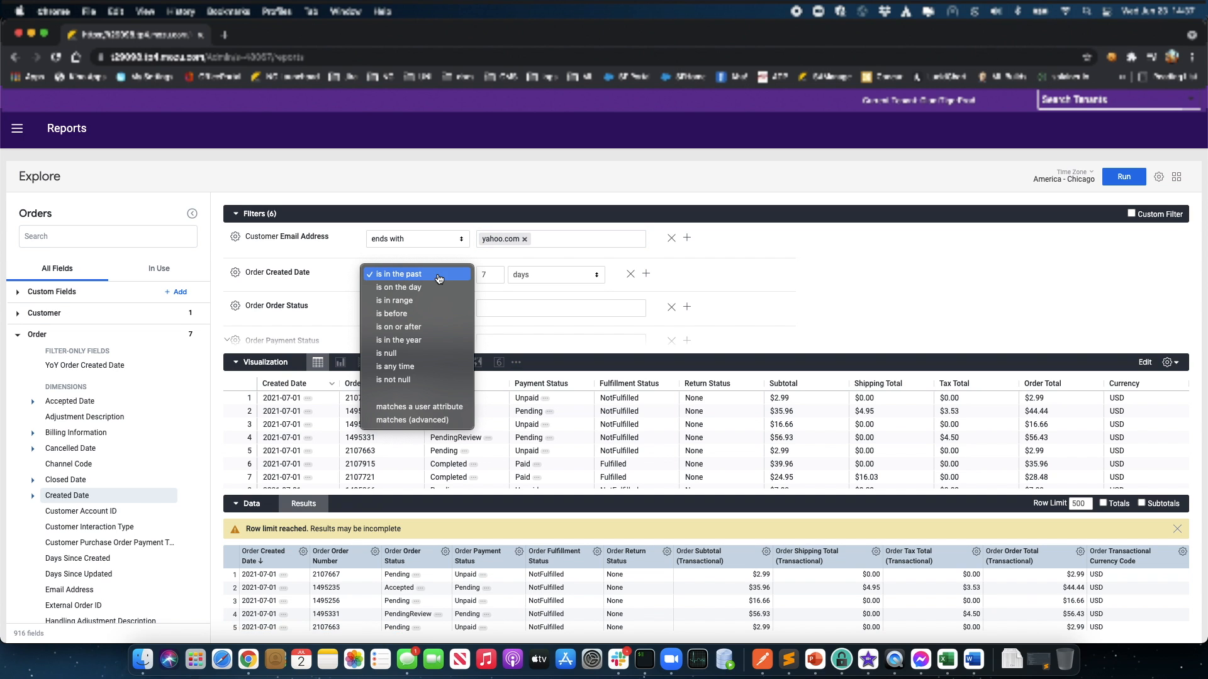
{"action": "left_click", "coordinate": [340, 267]}
{"action": "left_click", "coordinate": [447, 244]}
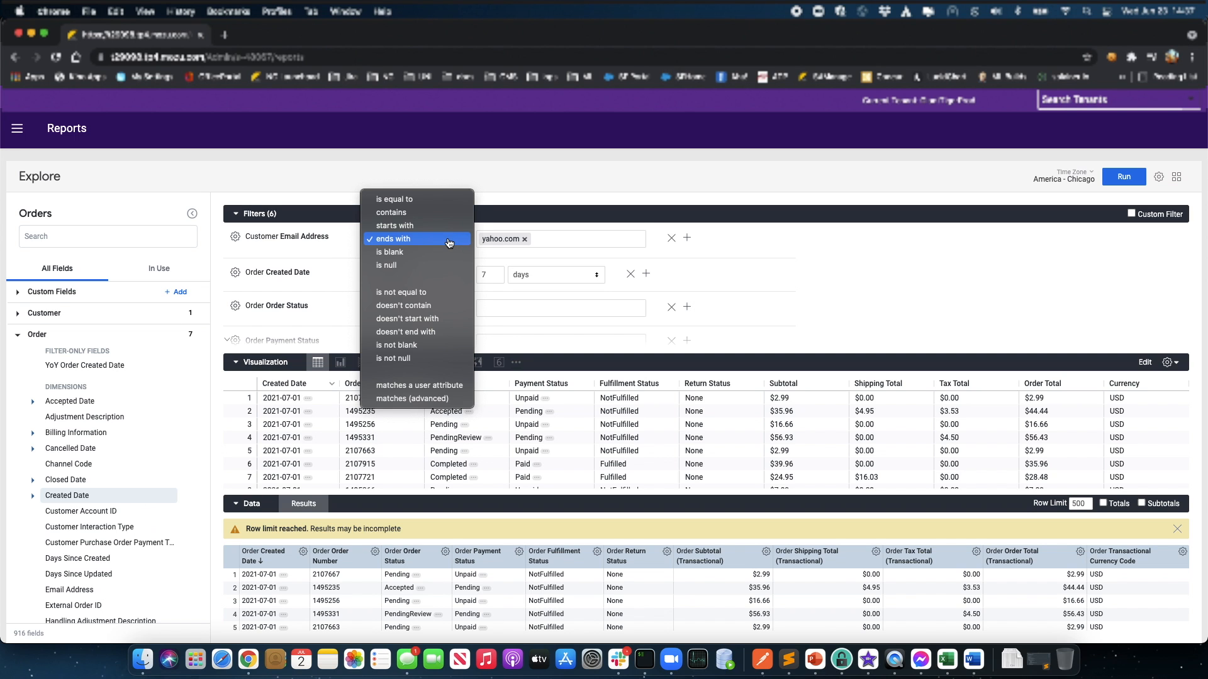
{"action": "left_click", "coordinate": [333, 251]}
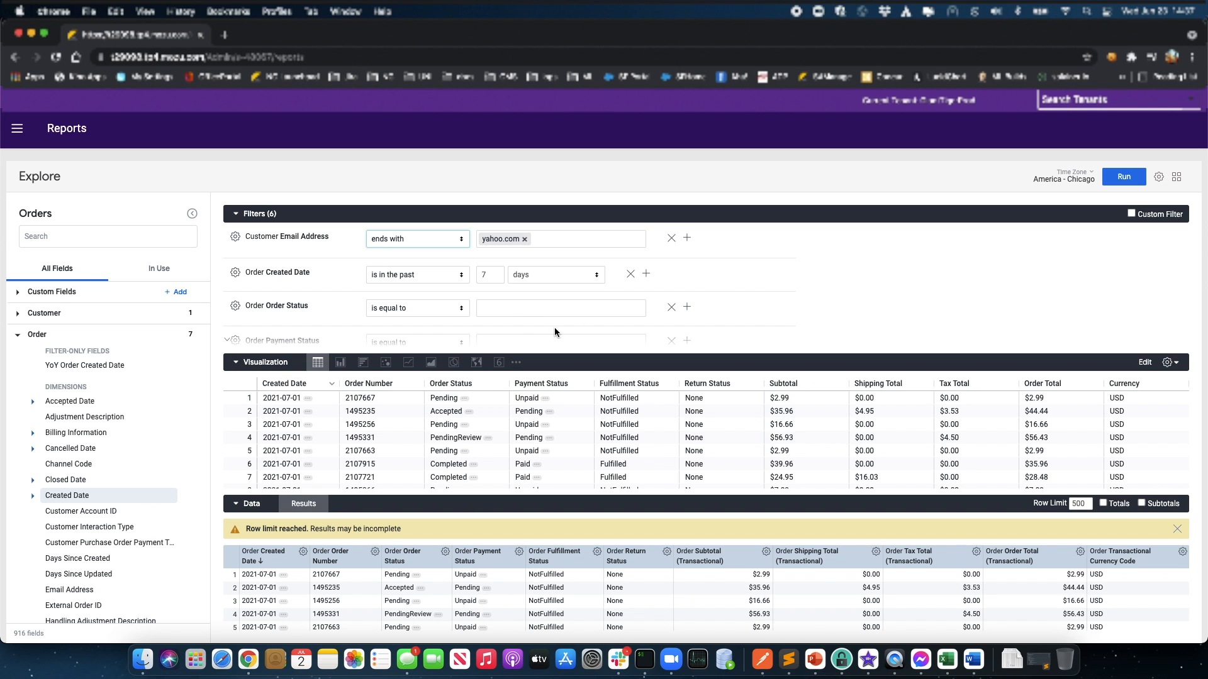
Step: Set the Order Status filter to Accepted and Processing
{"action": "left_click", "coordinate": [494, 308]}
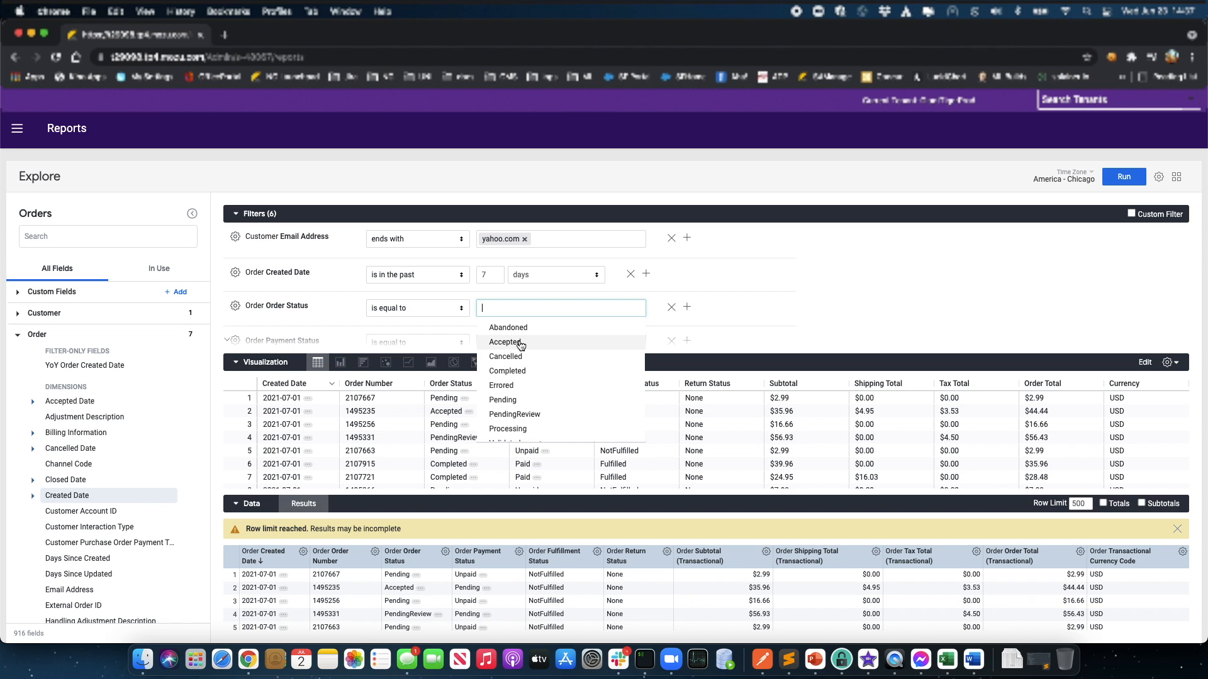
{"action": "left_click", "coordinate": [520, 346]}
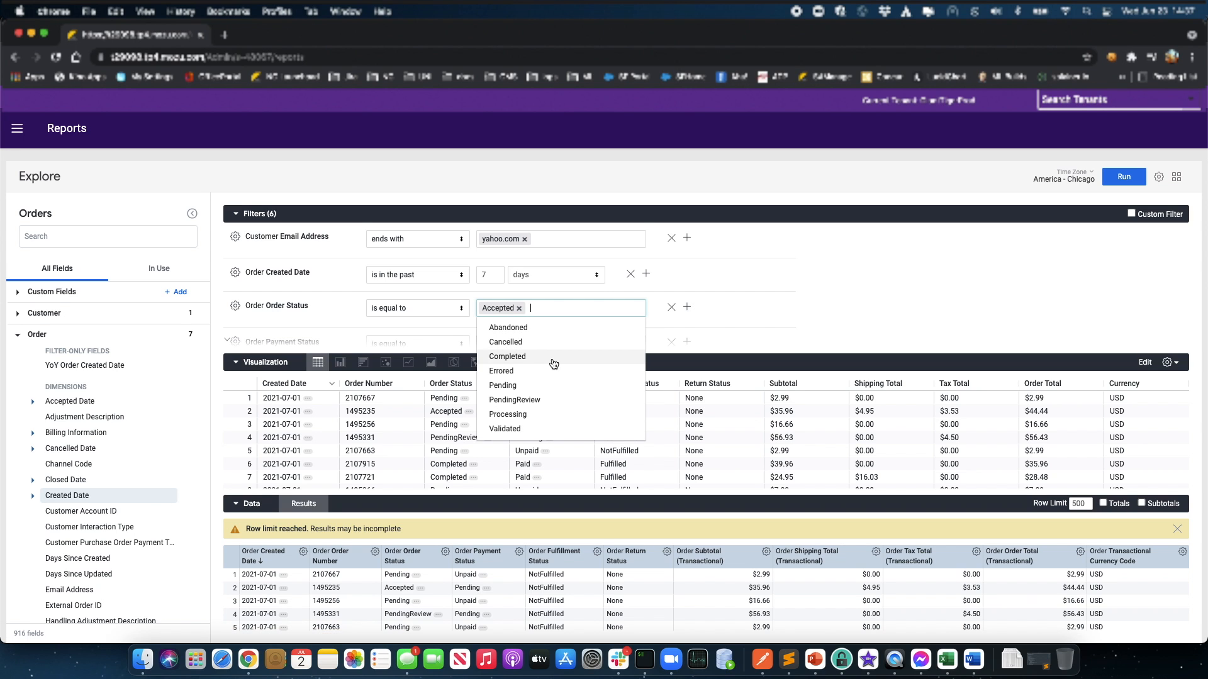
{"action": "left_click", "coordinate": [520, 417]}
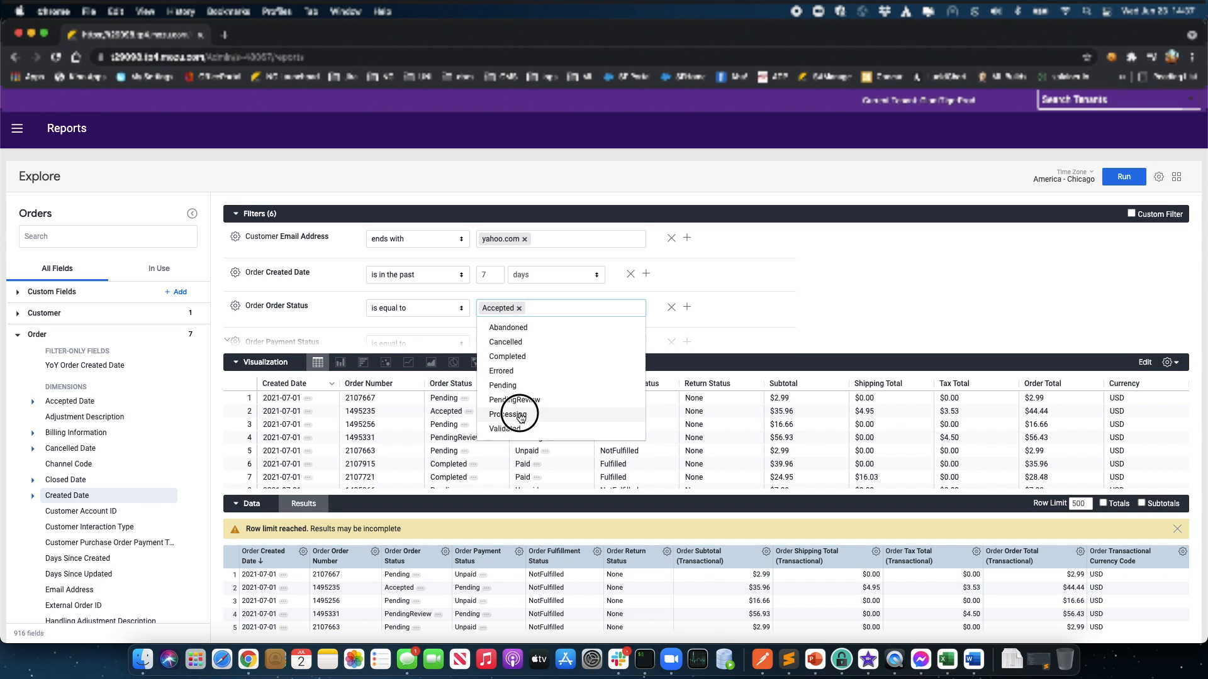
{"action": "left_click", "coordinate": [779, 288]}
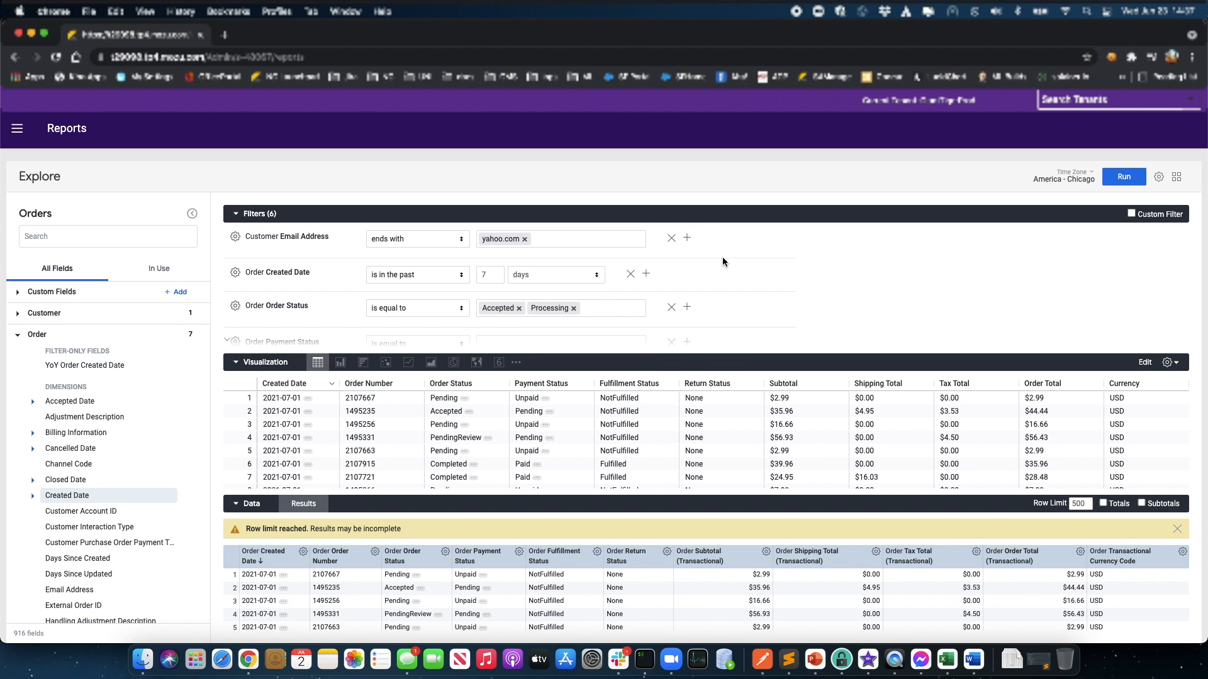
Step: Add a second email condition: doesn't start with a specific name prefix
{"action": "left_click", "coordinate": [687, 239]}
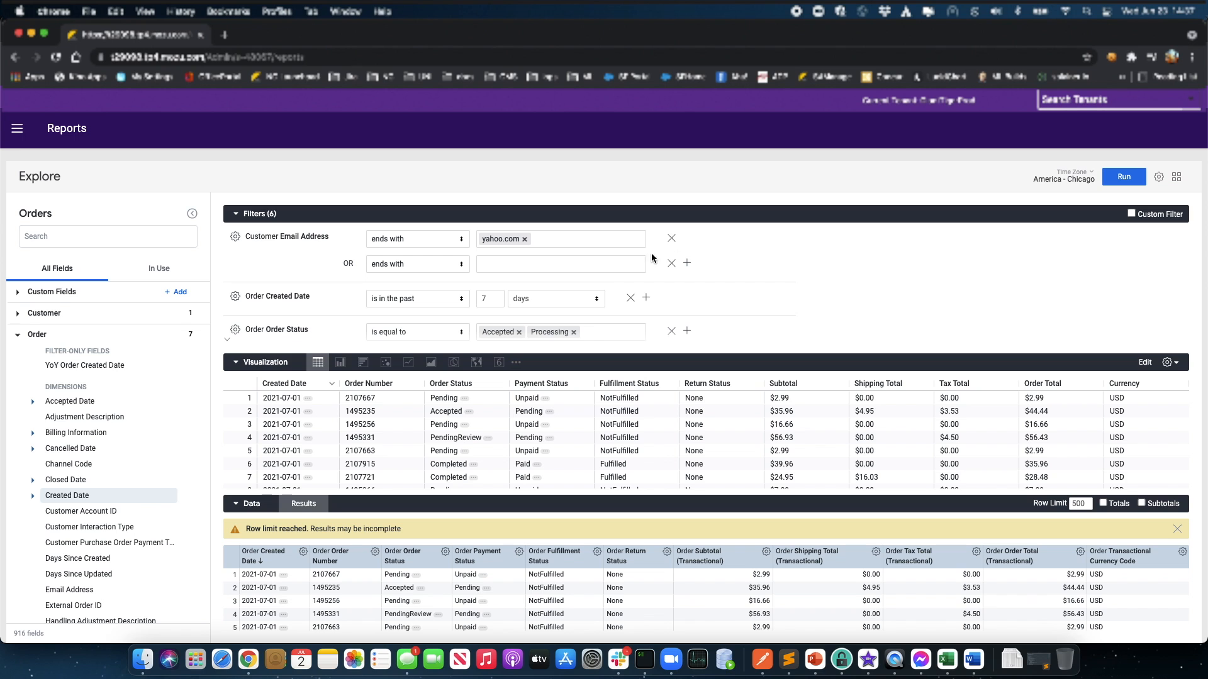
{"action": "left_click", "coordinate": [434, 269]}
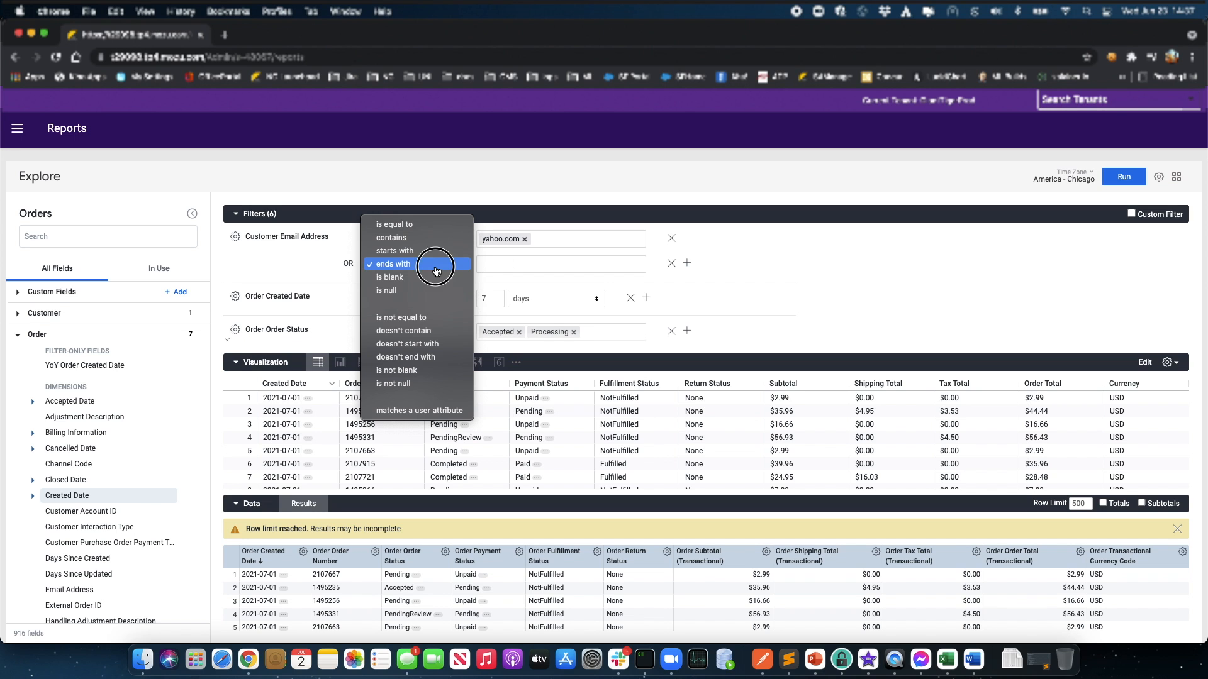
{"action": "left_click", "coordinate": [422, 344]}
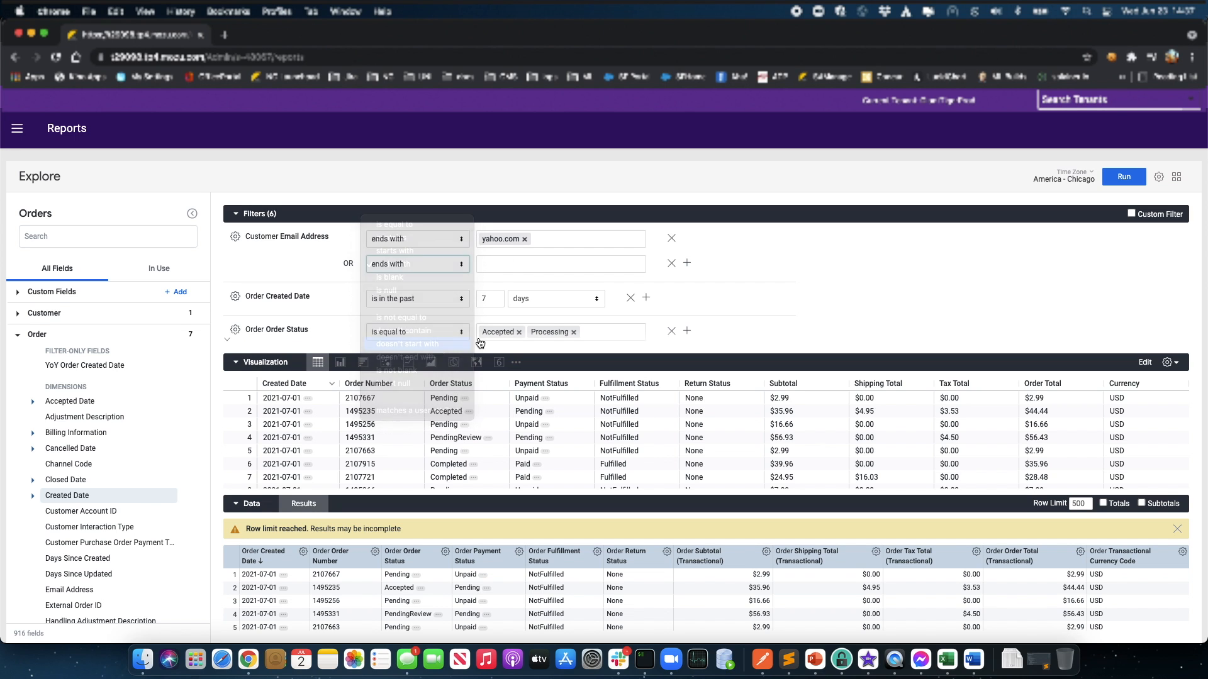
{"action": "left_click", "coordinate": [519, 266]}
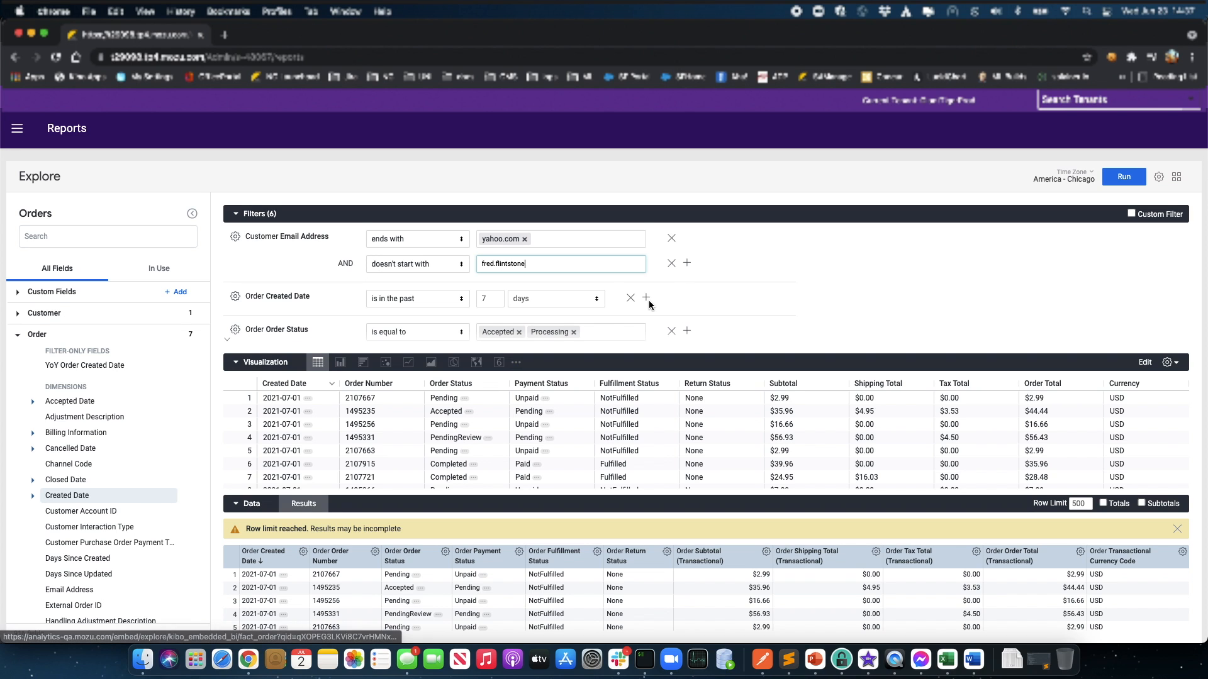
Step: Remove the Created Date, Payment Status, Site Name and State/Province filters
{"action": "left_click", "coordinate": [630, 298]}
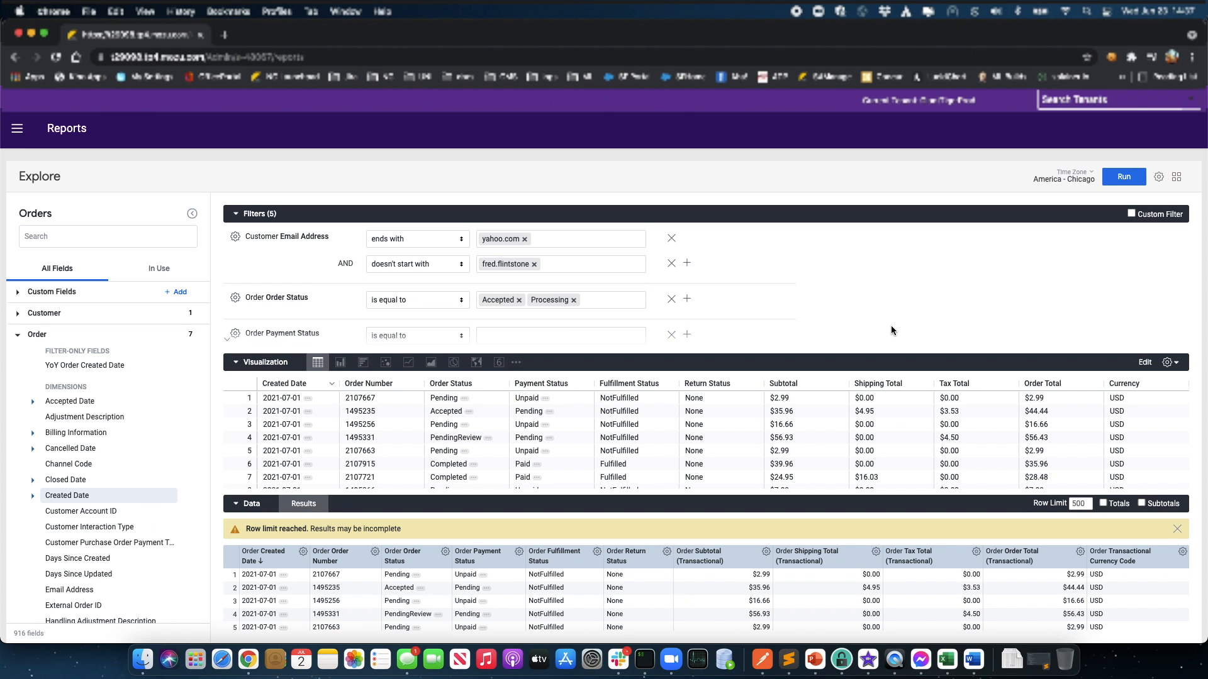
{"action": "left_click", "coordinate": [671, 334]}
{"action": "left_click", "coordinate": [671, 336]}
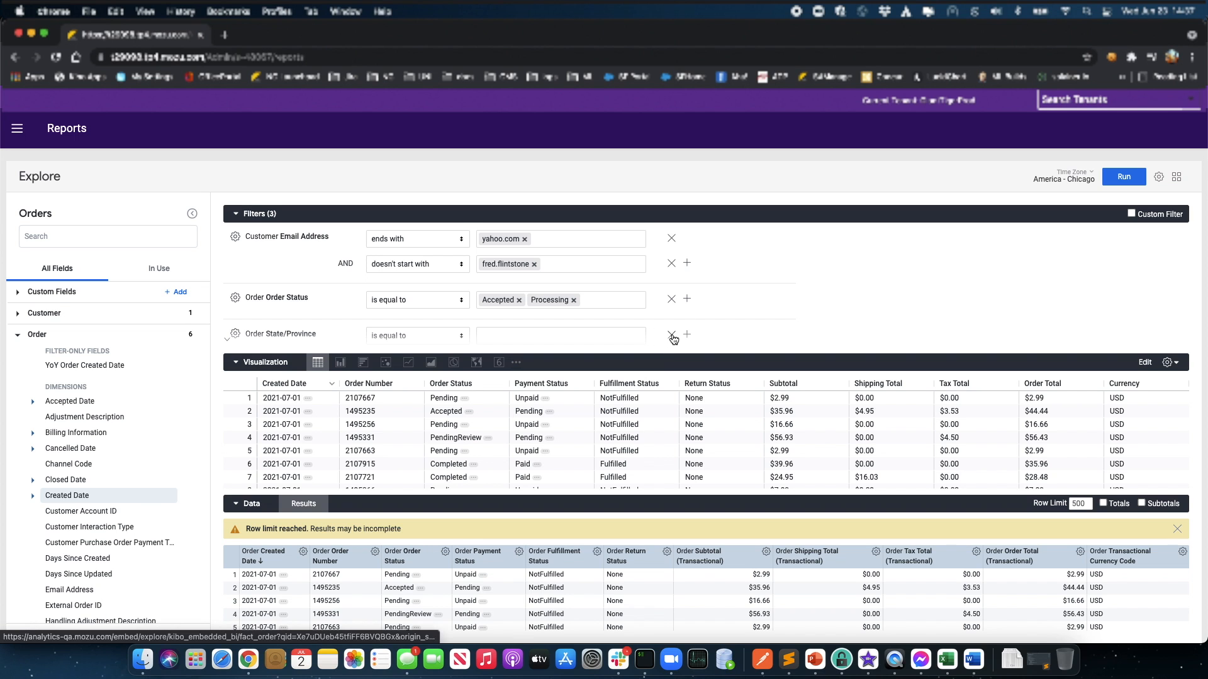
{"action": "left_click", "coordinate": [672, 335]}
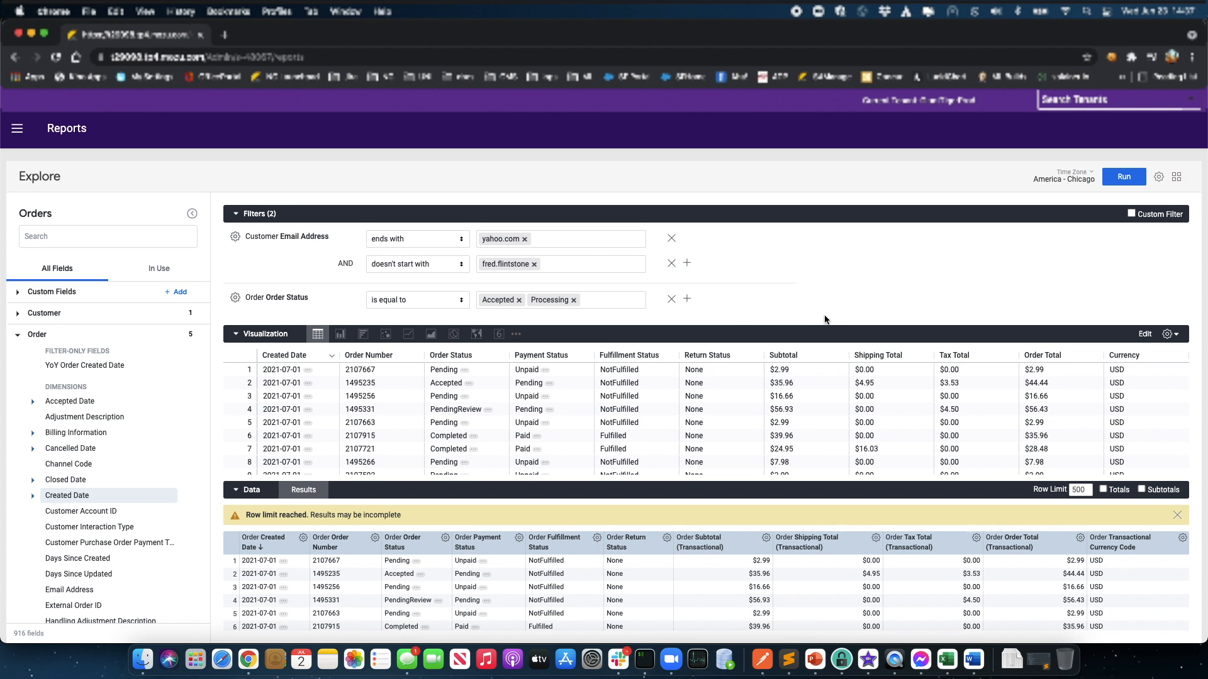
Step: Turn on Custom Filter, try column, bar and single value charts, then settle on a data table
{"action": "left_click", "coordinate": [1131, 214]}
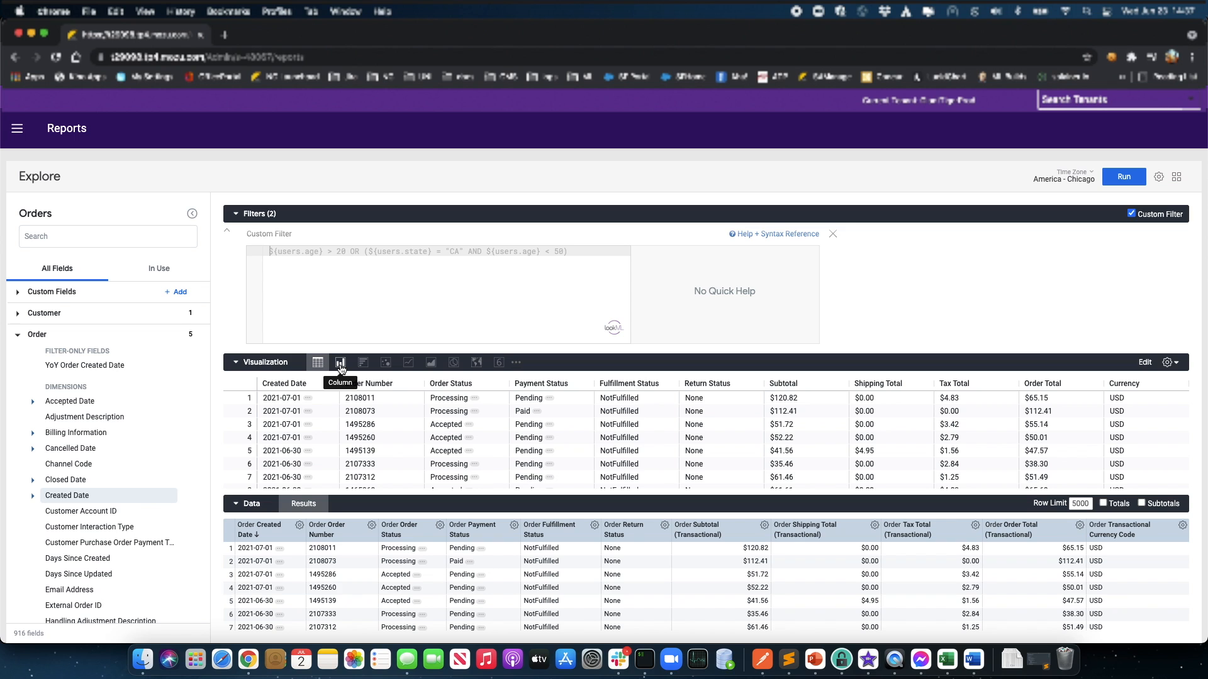
{"action": "left_click", "coordinate": [341, 368]}
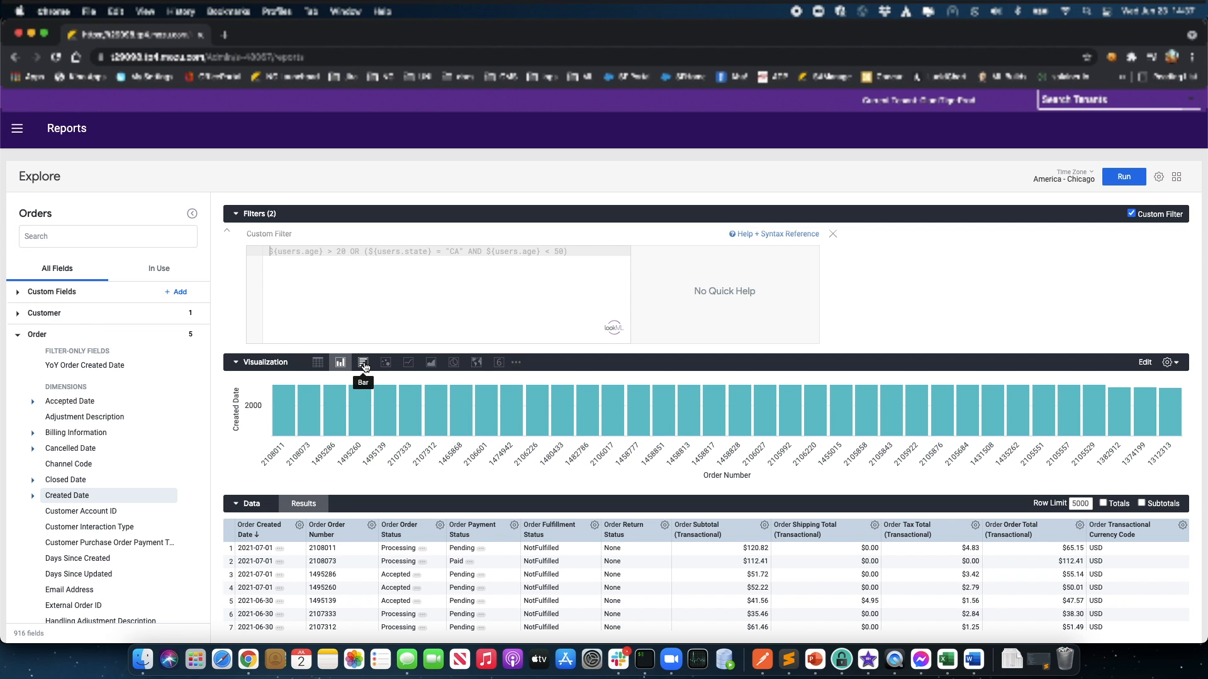
{"action": "left_click", "coordinate": [363, 364]}
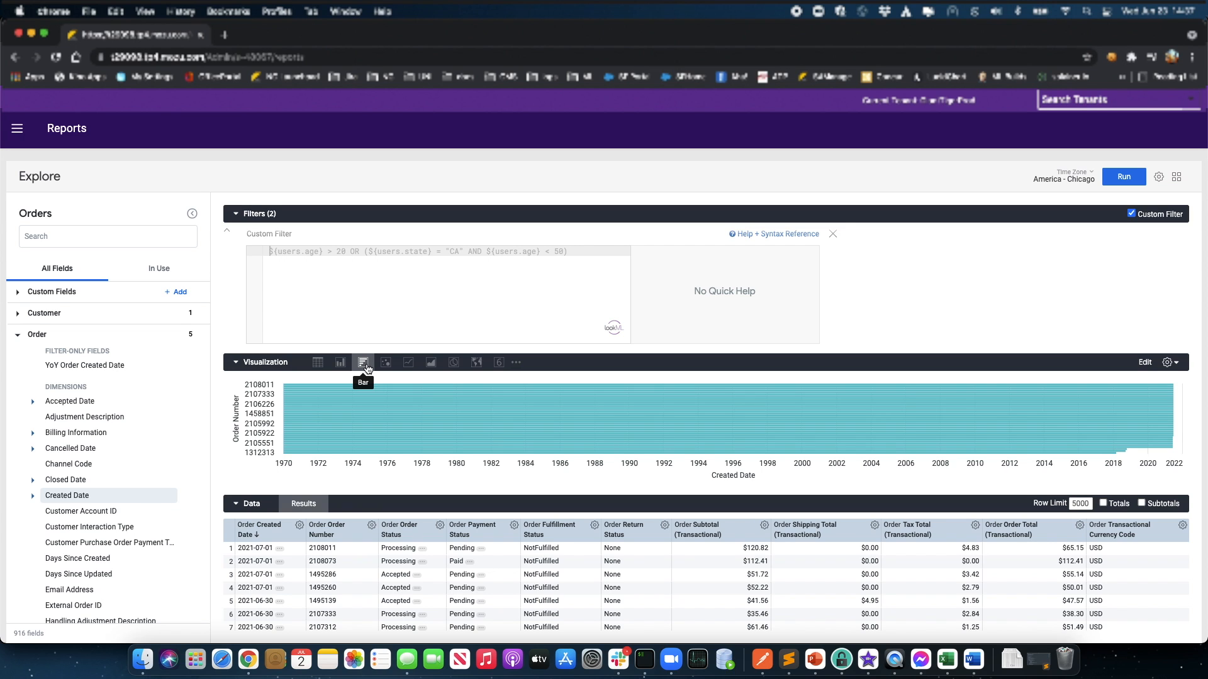
{"action": "left_click", "coordinate": [499, 365]}
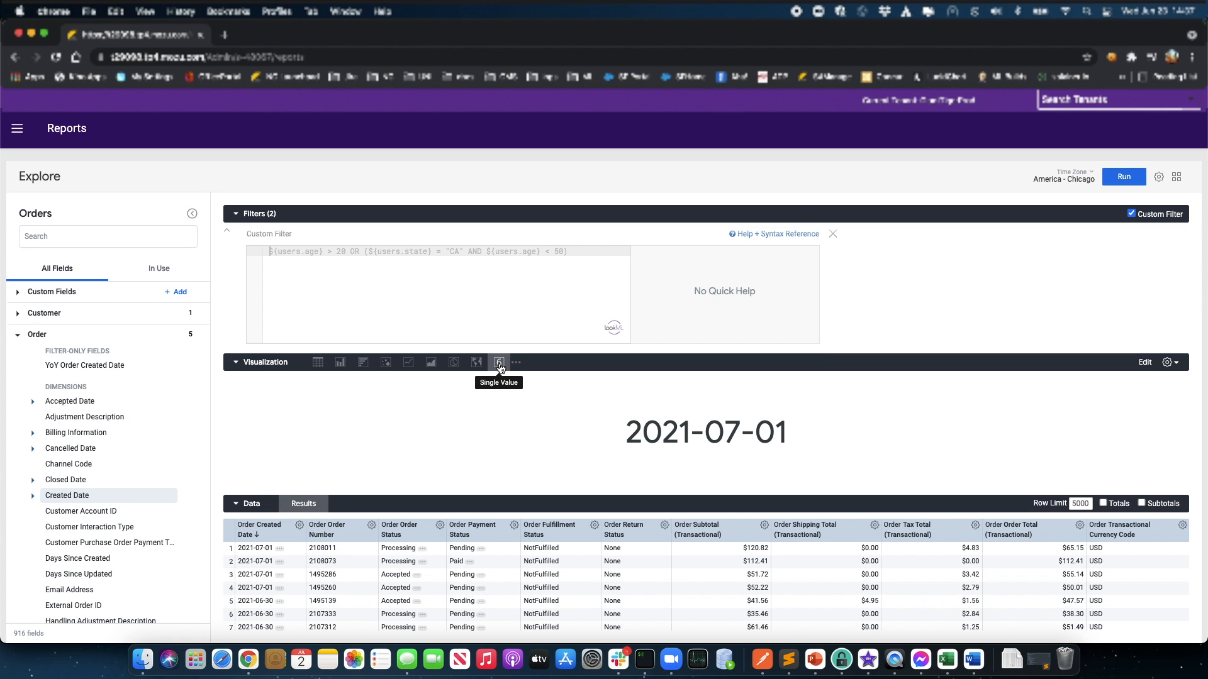
{"action": "left_click", "coordinate": [317, 362]}
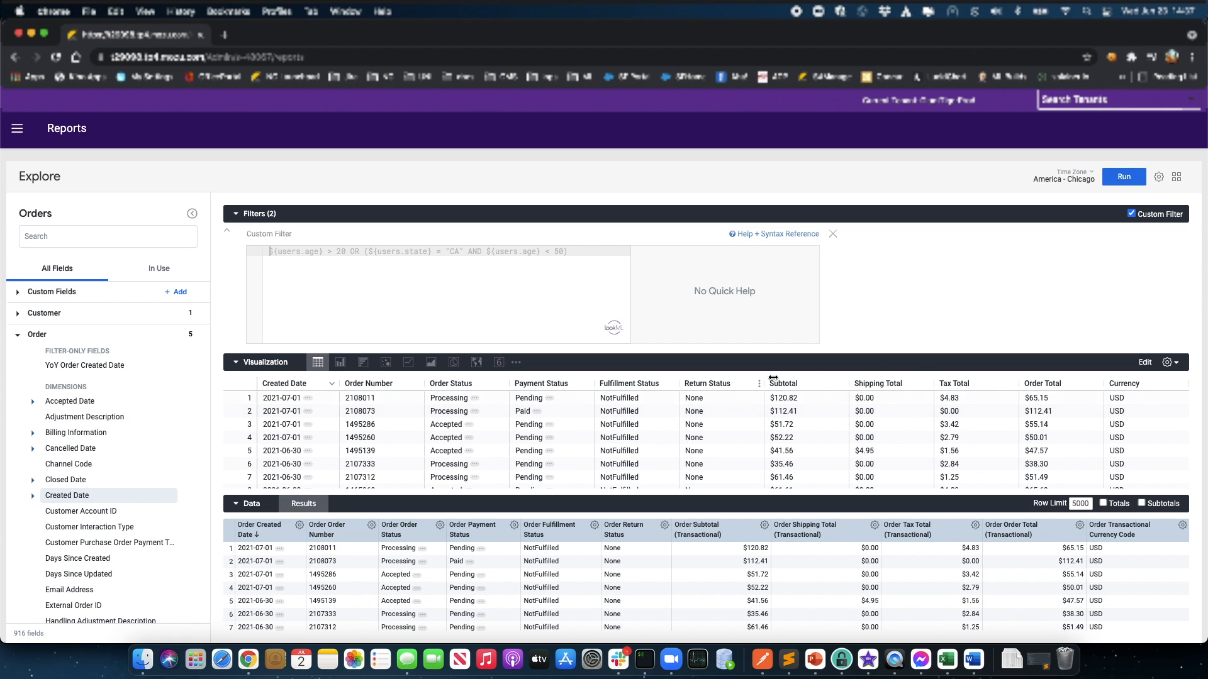
Step: Open the visualization settings and browse the Series settings, expanding the Order Created Date column
{"action": "left_click", "coordinate": [1175, 364]}
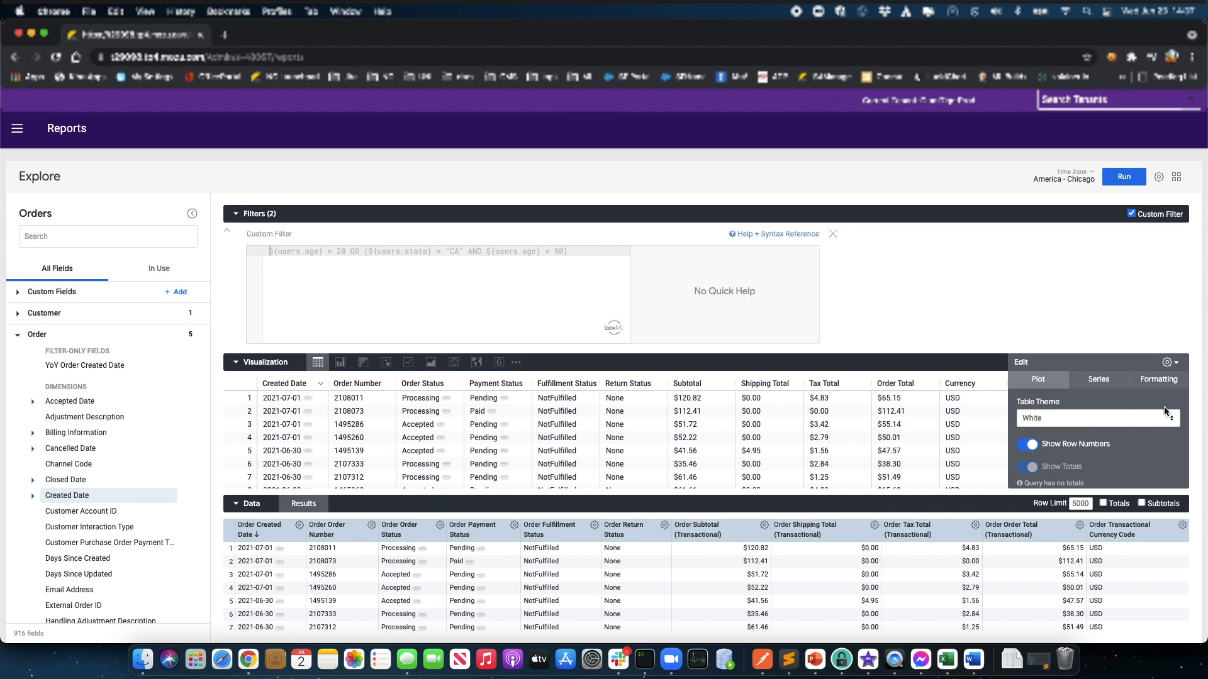
{"action": "scroll", "coordinate": [1149, 454], "scroll_direction": "down", "scroll_amount": 2}
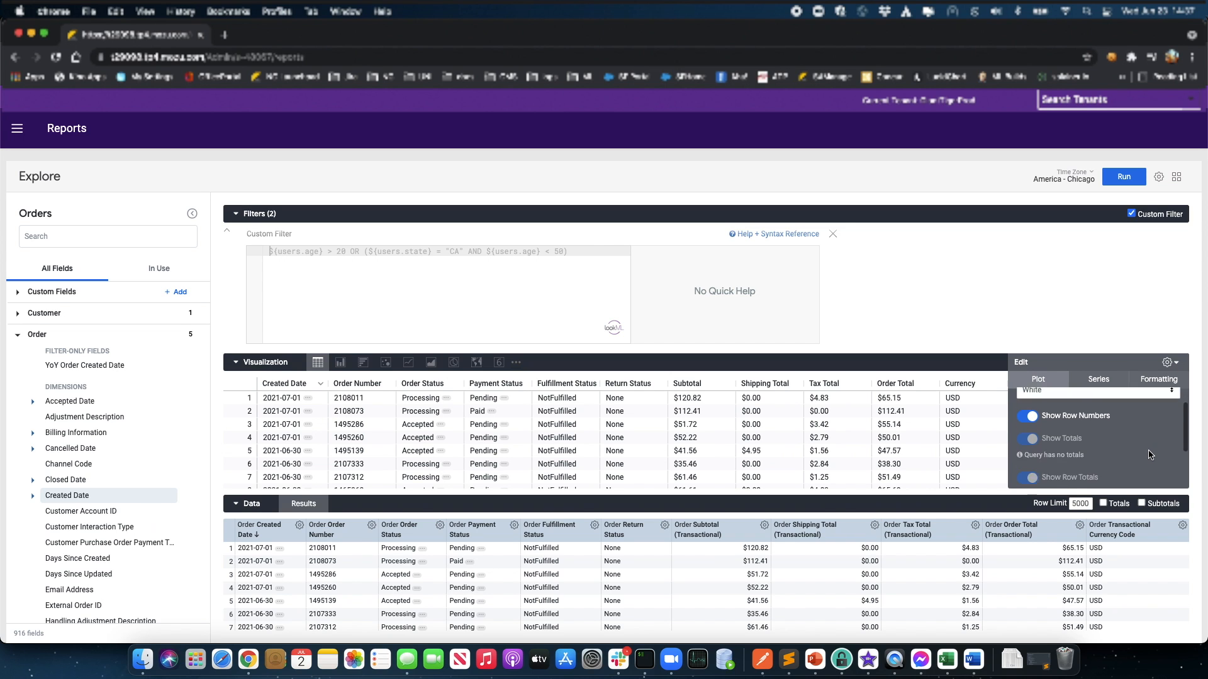
{"action": "scroll", "coordinate": [1149, 454], "scroll_direction": "down", "scroll_amount": 2}
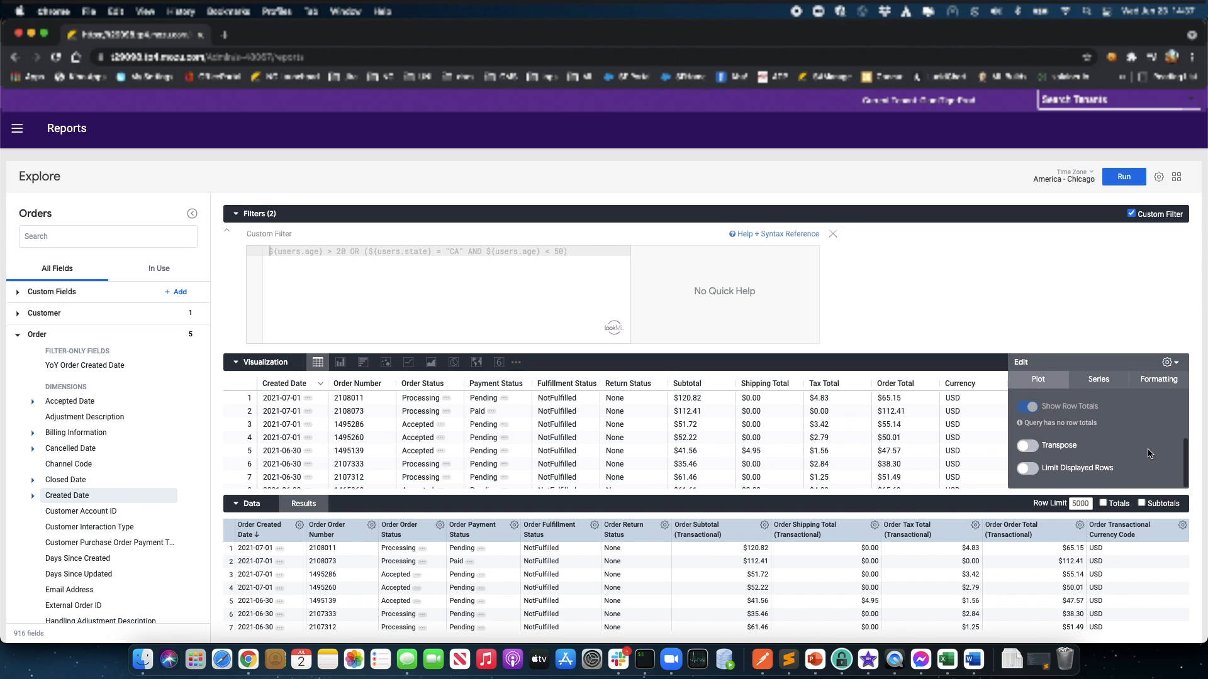
{"action": "left_click", "coordinate": [1099, 381]}
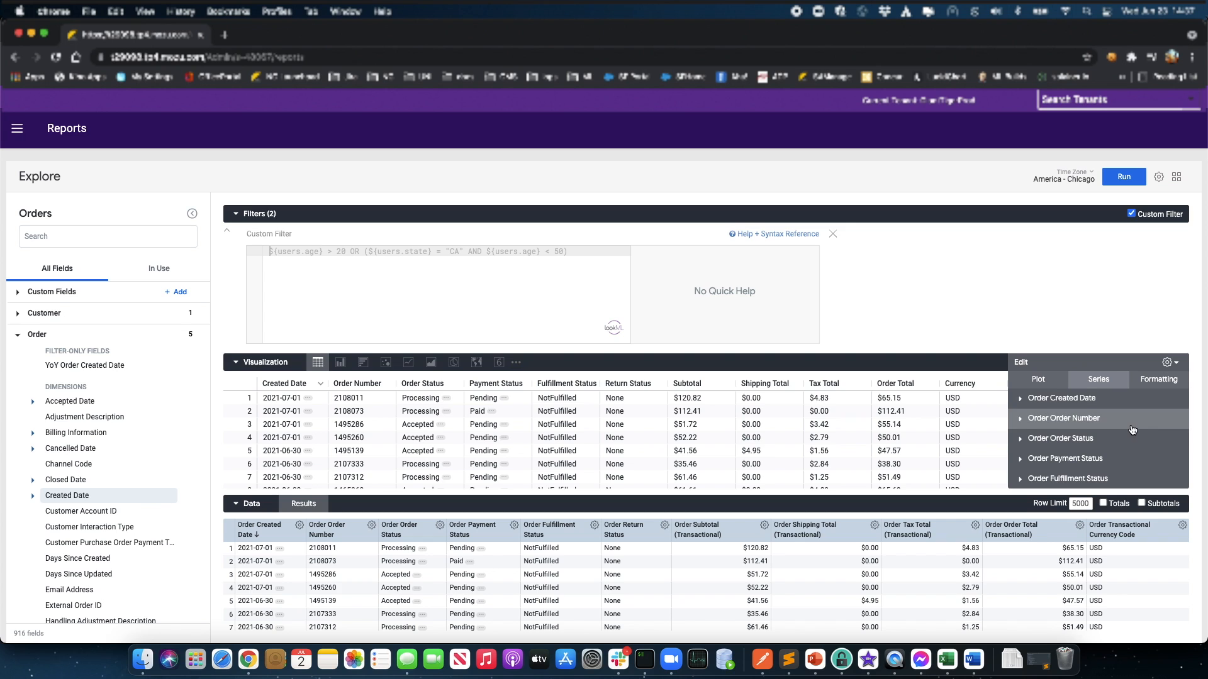
{"action": "scroll", "coordinate": [1132, 430], "scroll_direction": "down", "scroll_amount": 1}
{"action": "scroll", "coordinate": [1132, 430], "scroll_direction": "down", "scroll_amount": 1}
{"action": "left_click", "coordinate": [1021, 440]}
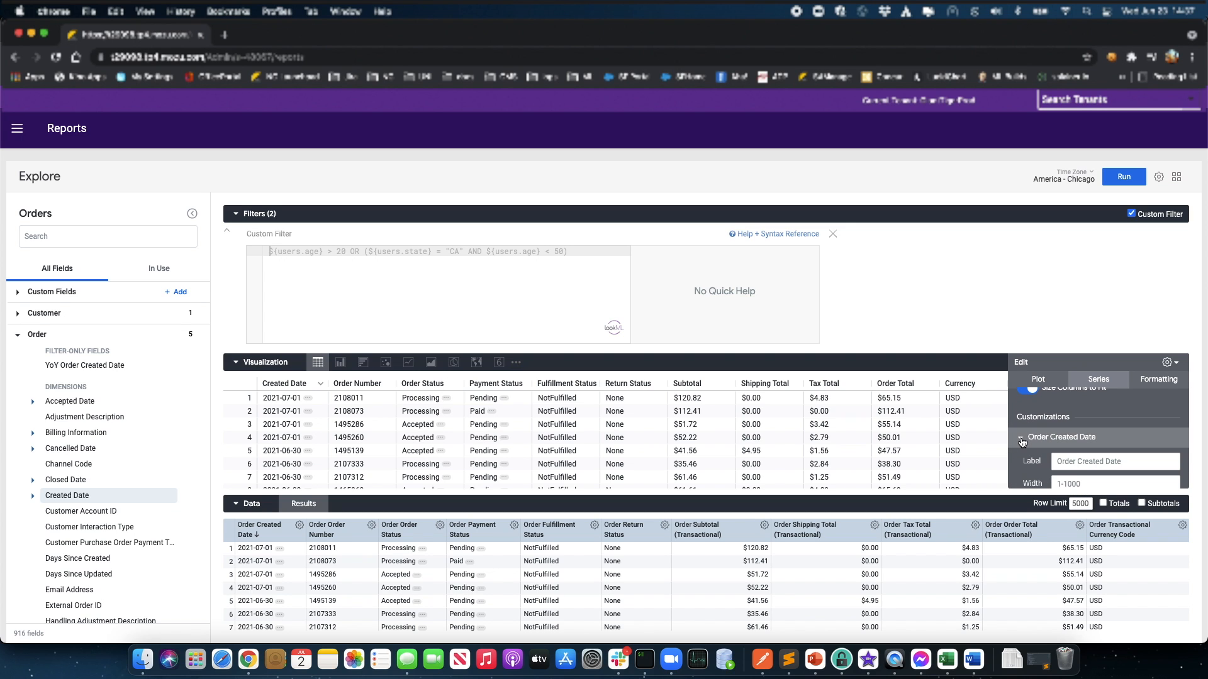
{"action": "scroll", "coordinate": [1073, 448], "scroll_direction": "down", "scroll_amount": 2}
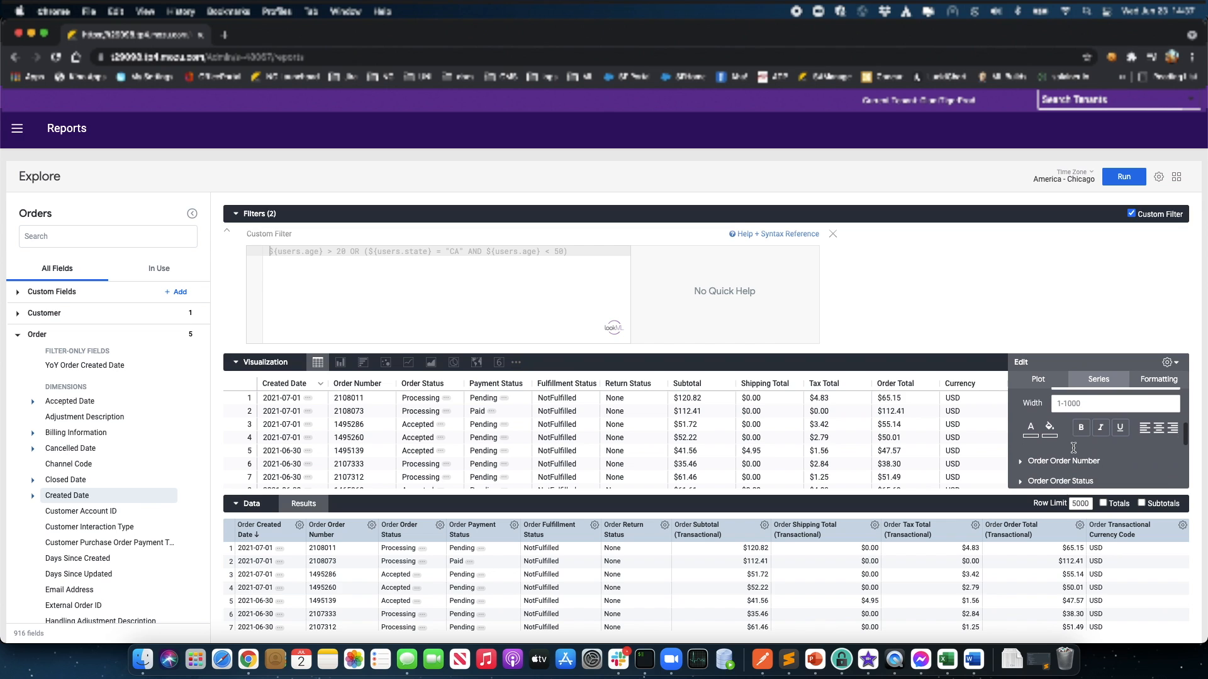
Step: In the Formatting settings, turn conditional formatting on and then back off
{"action": "left_click", "coordinate": [1171, 381]}
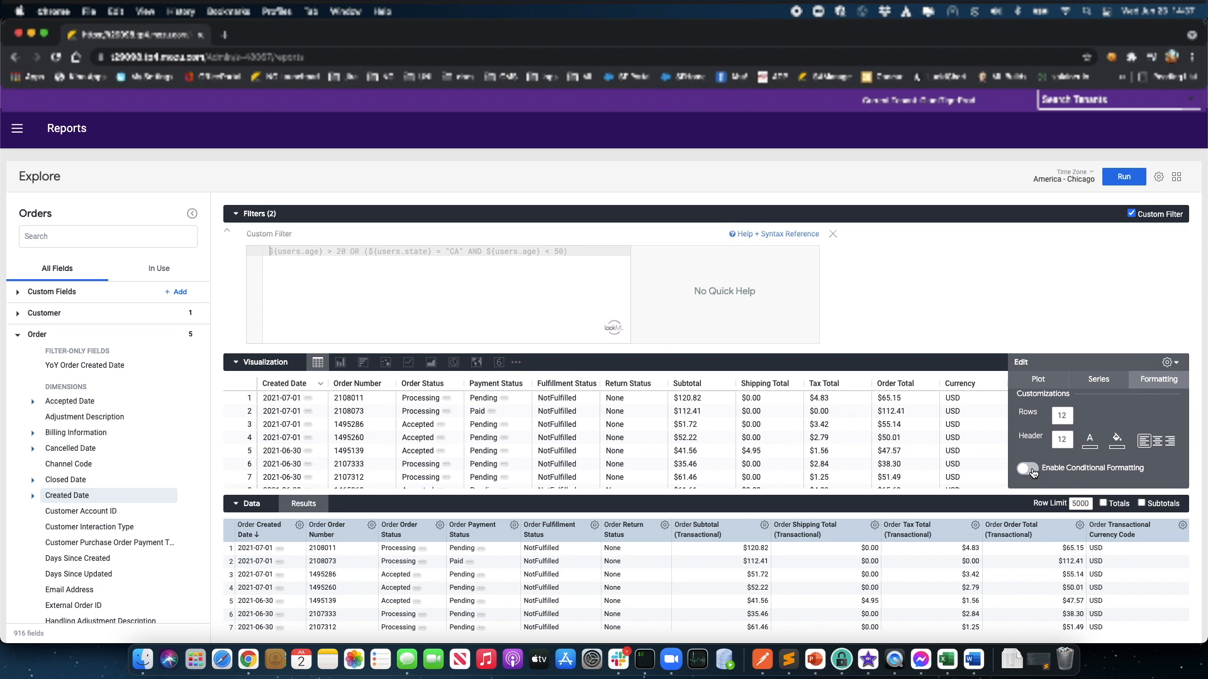
{"action": "left_click", "coordinate": [1024, 473]}
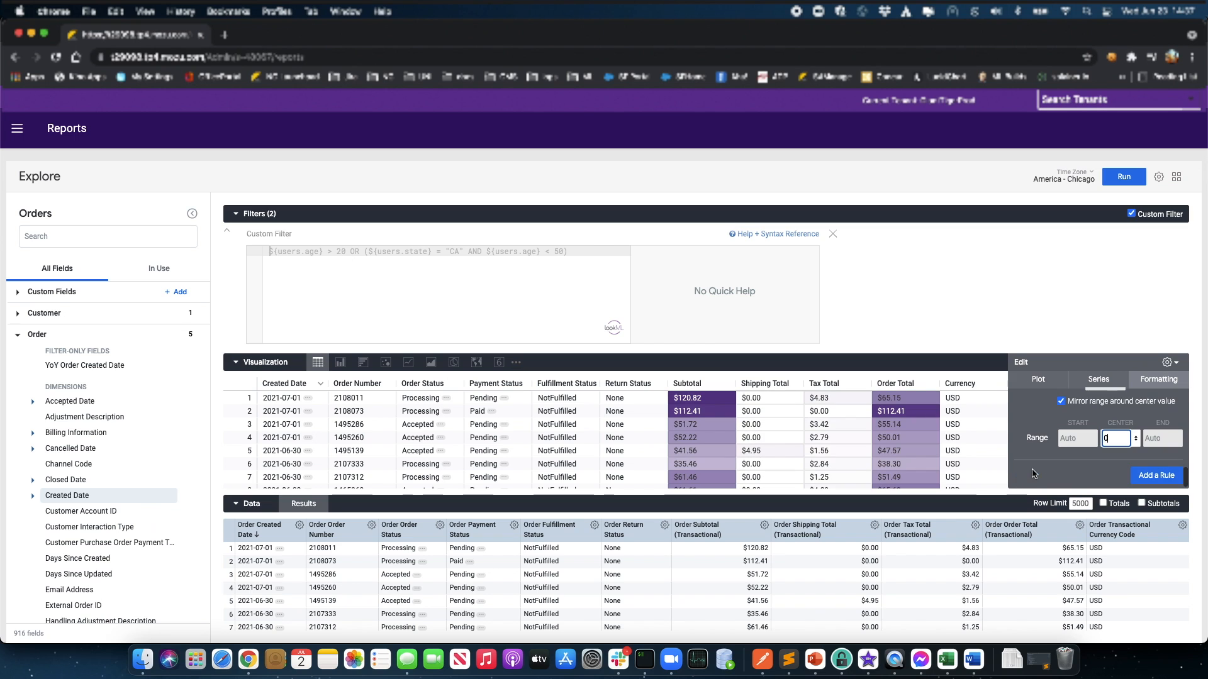
{"action": "scroll", "coordinate": [1063, 471], "scroll_direction": "up", "scroll_amount": 5}
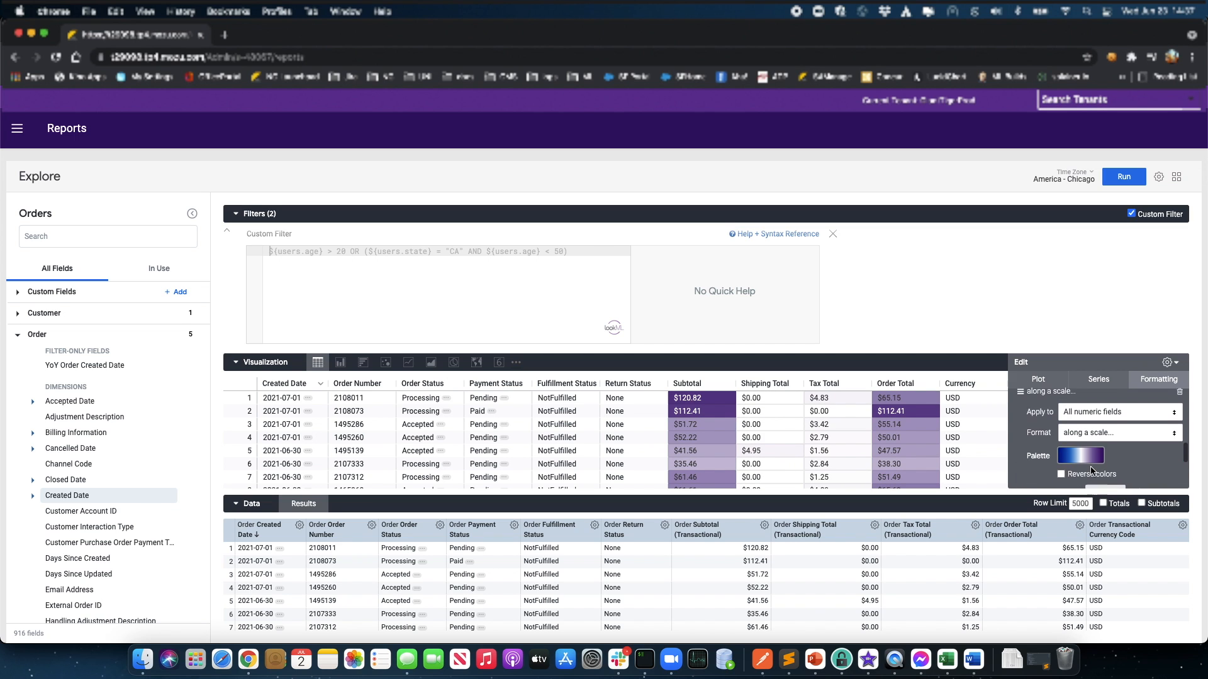
{"action": "left_click", "coordinate": [1091, 471]}
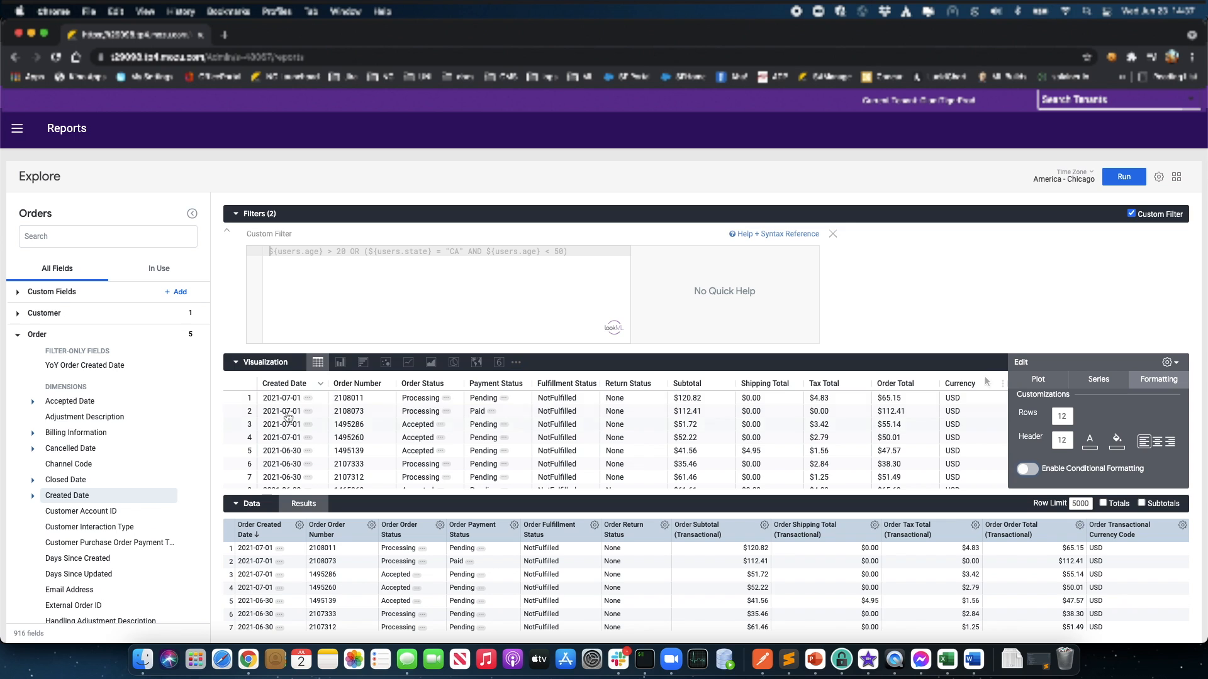
Step: Try an oldest-first Created Date sort, then close the column options and visualization settings
{"action": "left_click", "coordinate": [322, 388]}
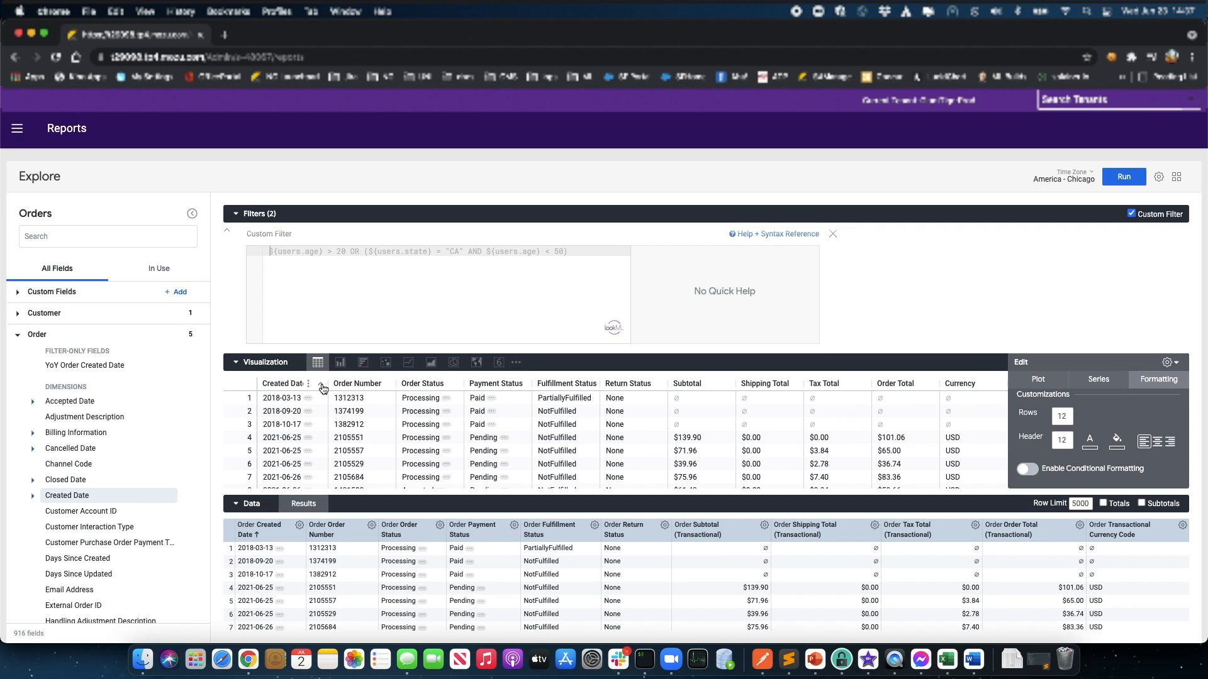
{"action": "left_click", "coordinate": [309, 385]}
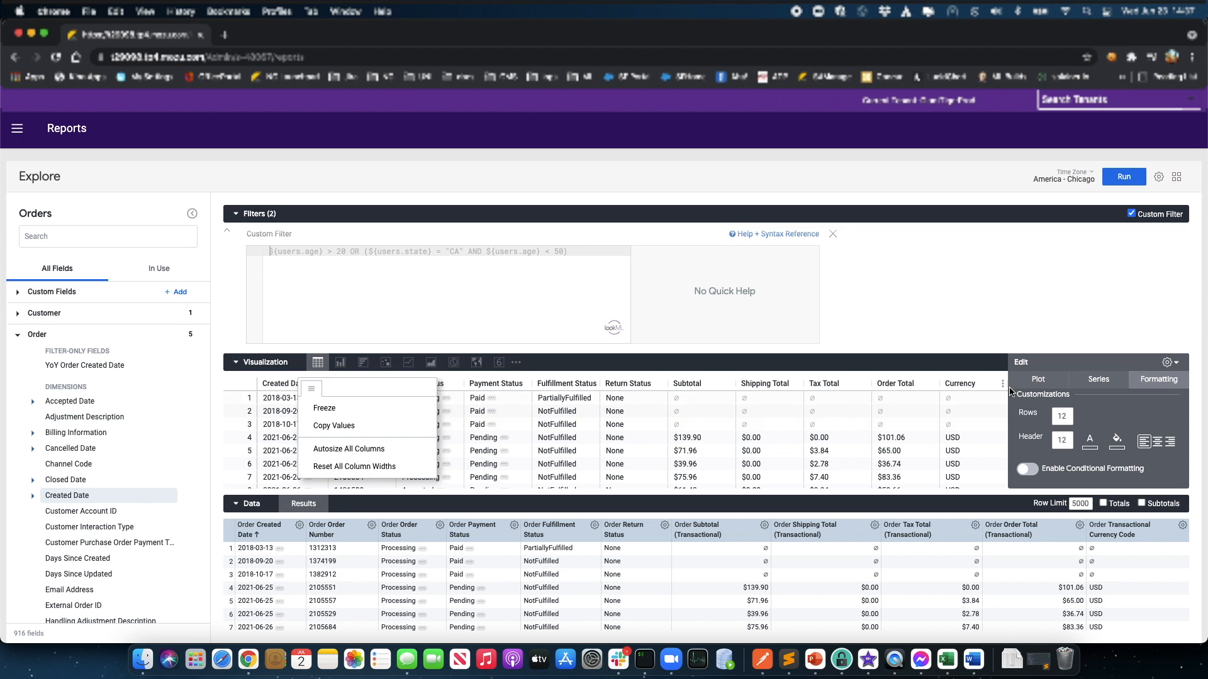
{"action": "left_click", "coordinate": [1178, 364]}
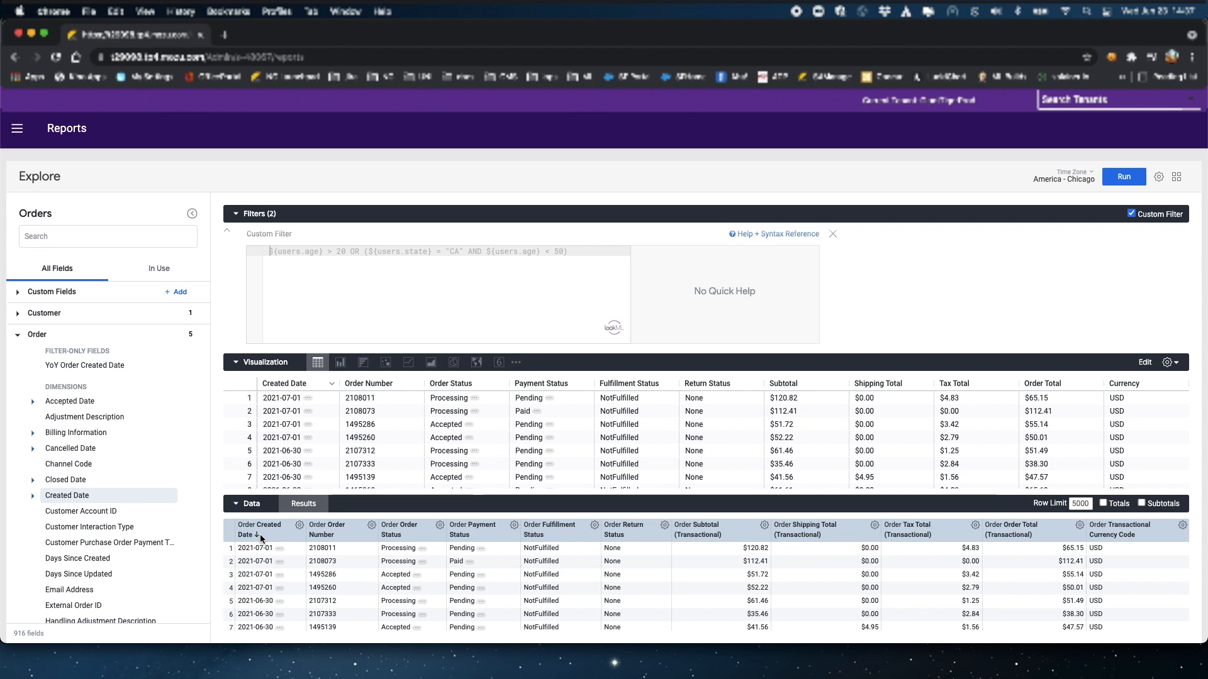
Step: Sort the table descending by Order Number, then by Order Created Date
{"action": "left_click", "coordinate": [331, 539]}
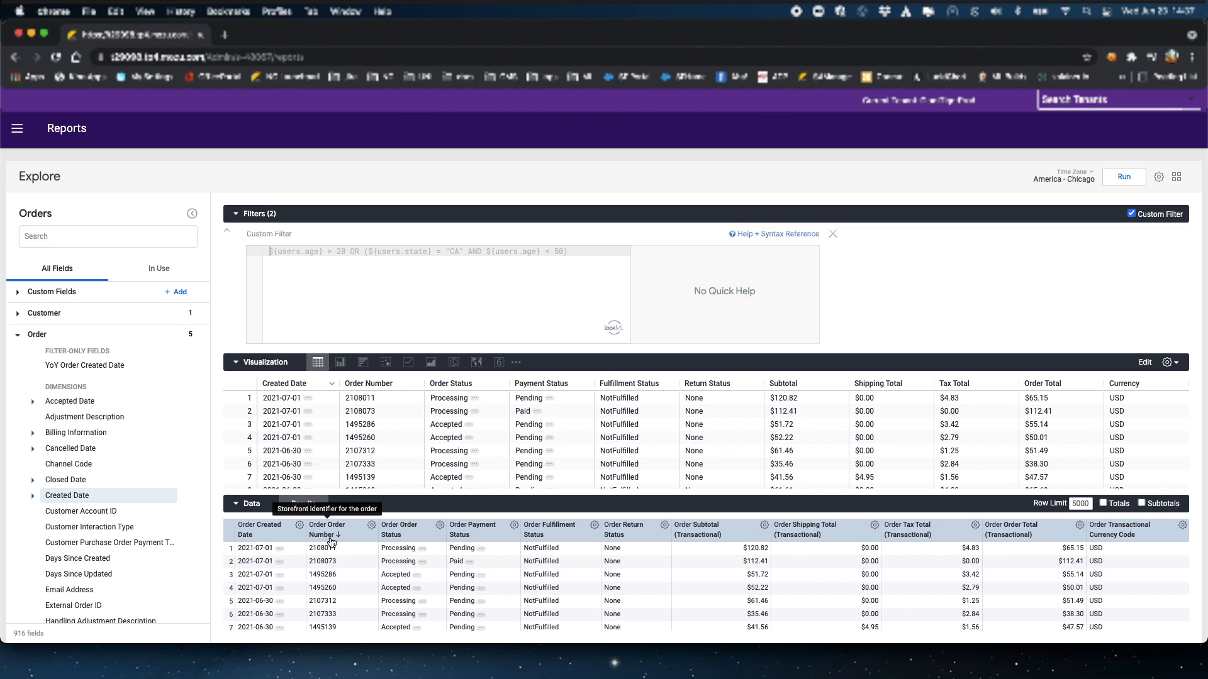
{"action": "left_click", "coordinate": [249, 536]}
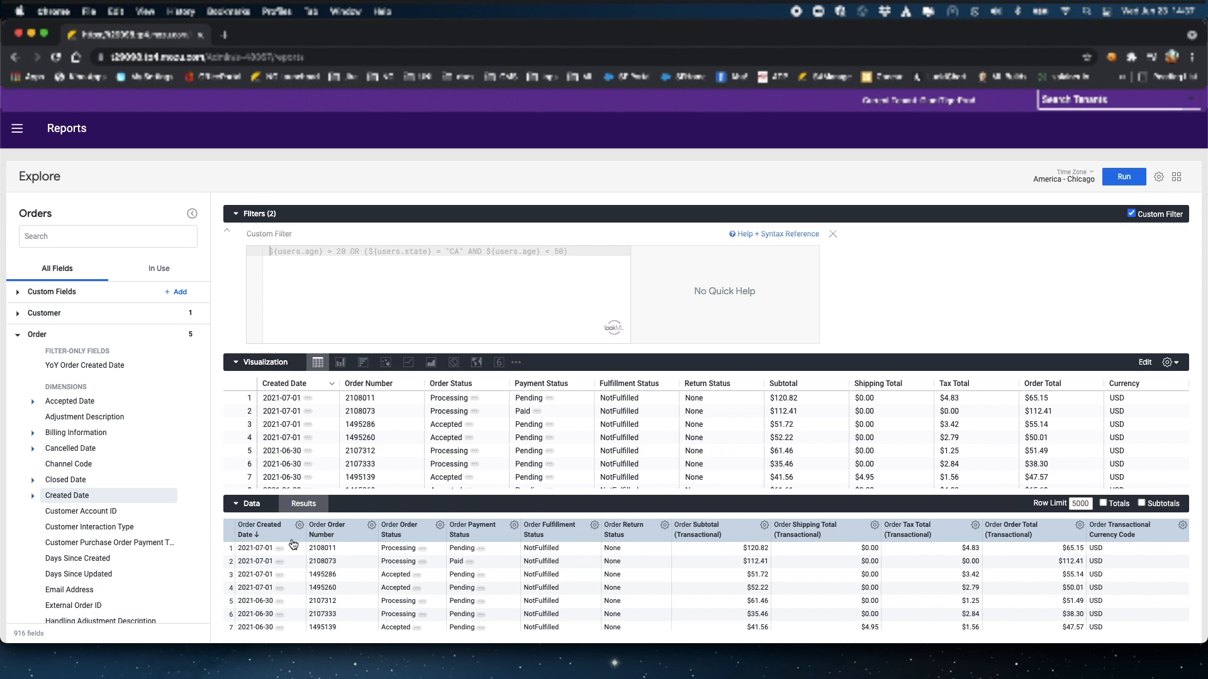
{"action": "left_click", "coordinate": [330, 540]}
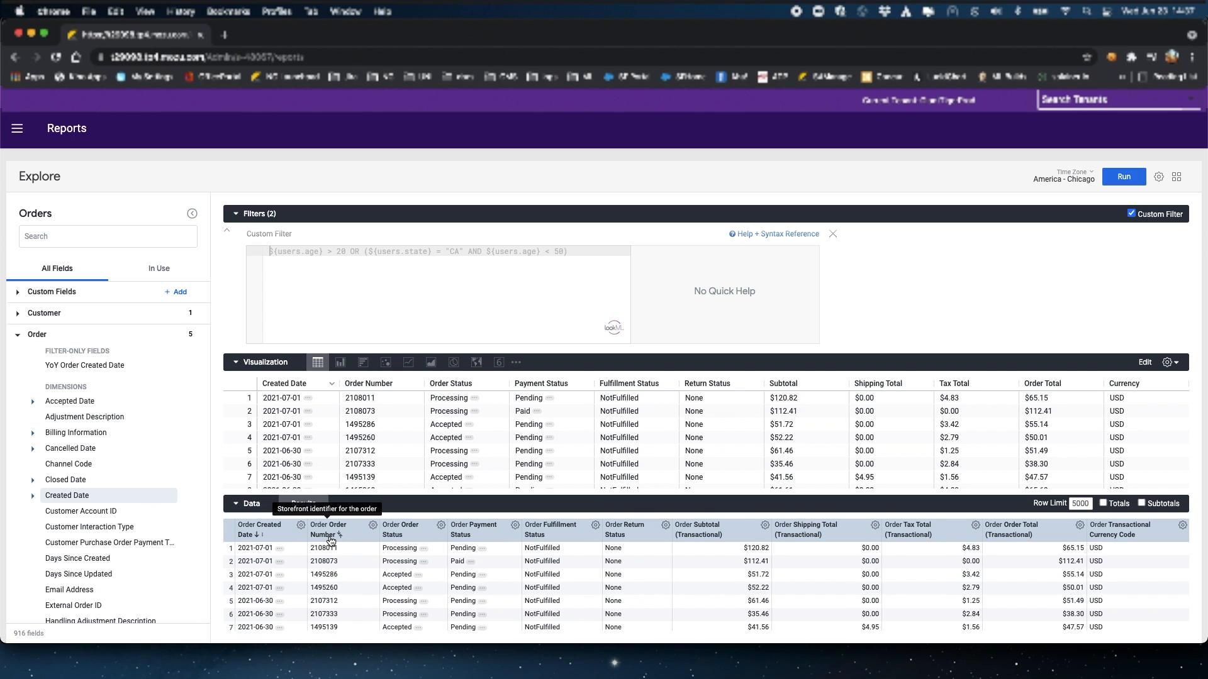
{"action": "left_click", "coordinate": [301, 526]}
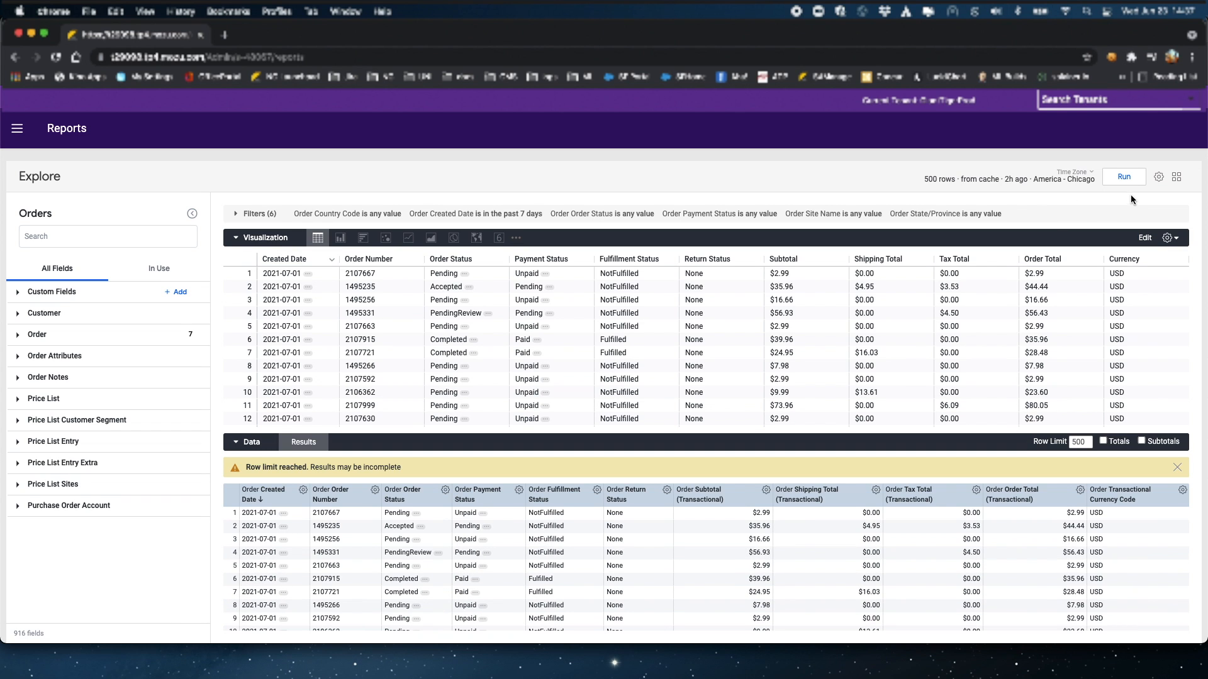
Step: Check the Download dialog's file formats, keeping TXT, and close it without downloading
{"action": "left_click", "coordinate": [1160, 179]}
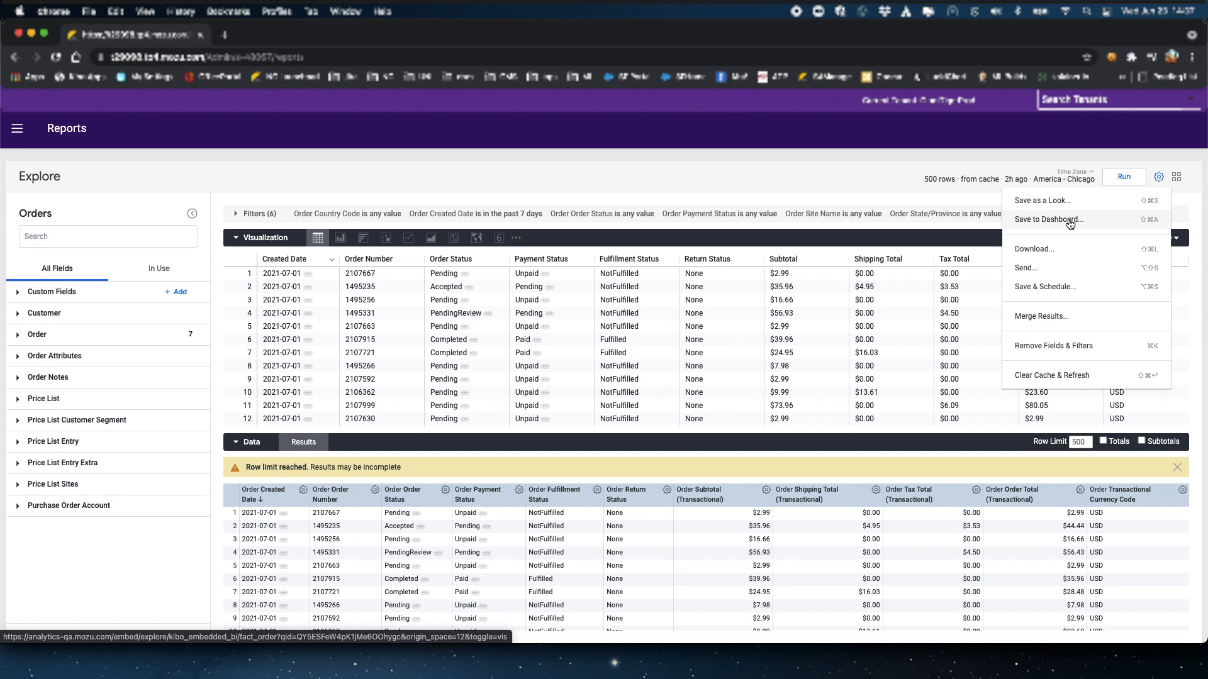
{"action": "left_click", "coordinate": [1066, 250]}
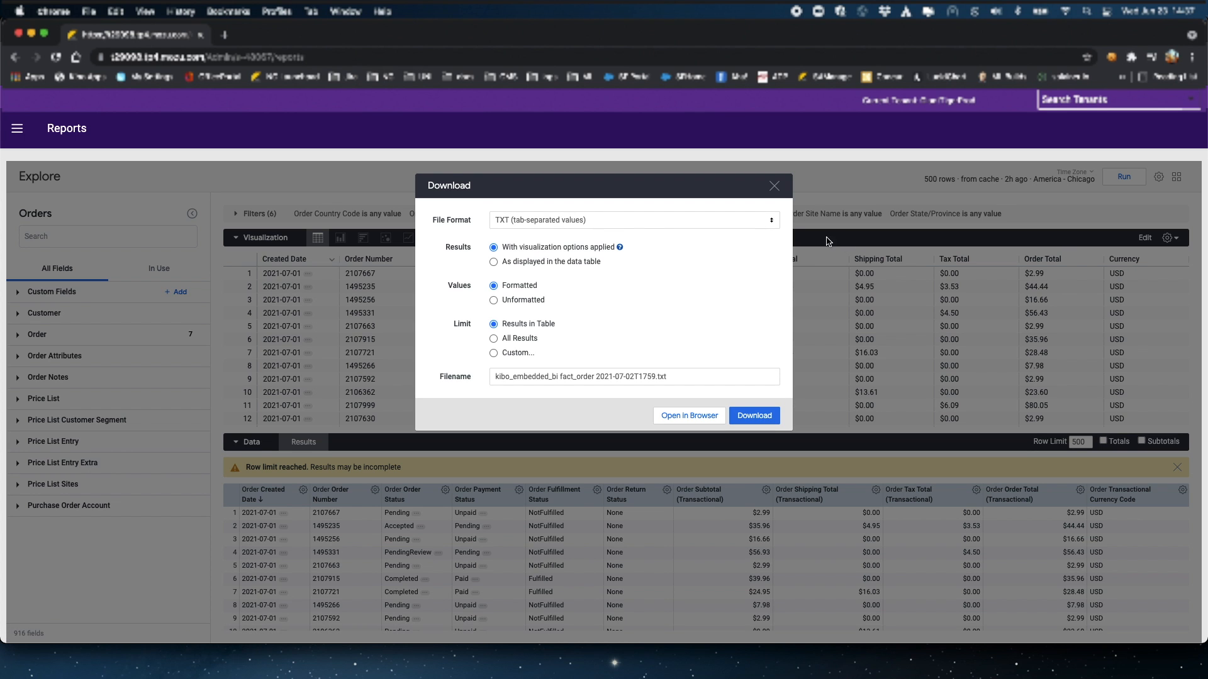
{"action": "left_click", "coordinate": [770, 222]}
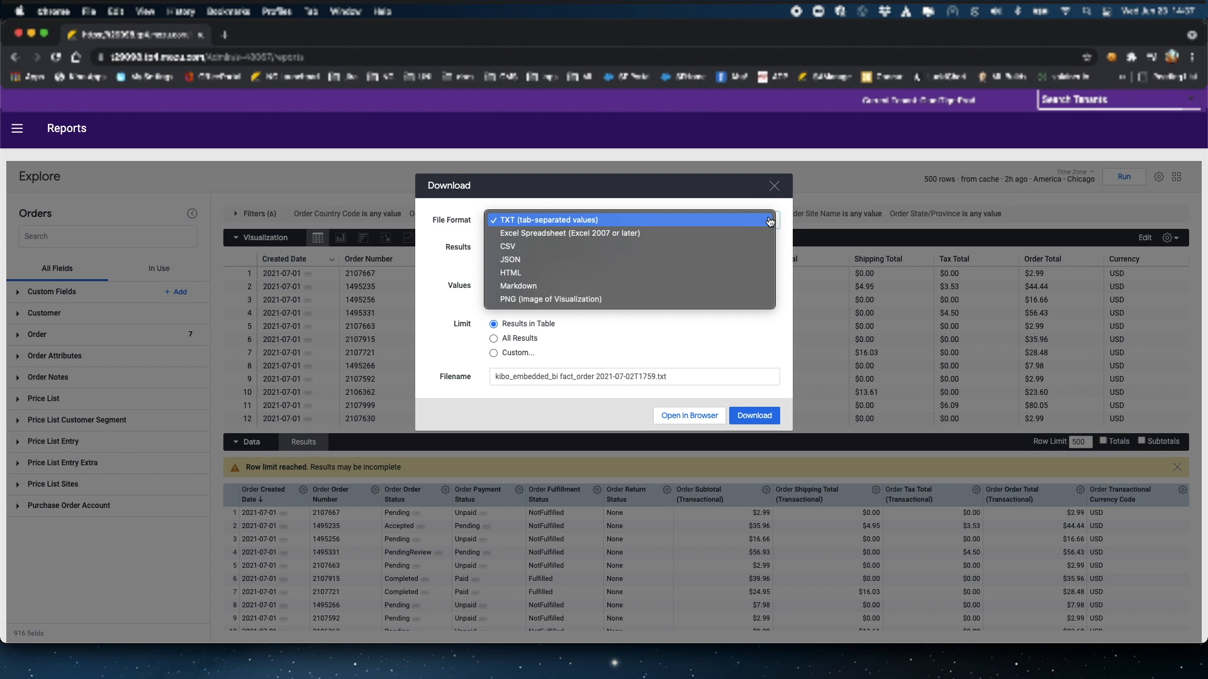
{"action": "left_click", "coordinate": [770, 220]}
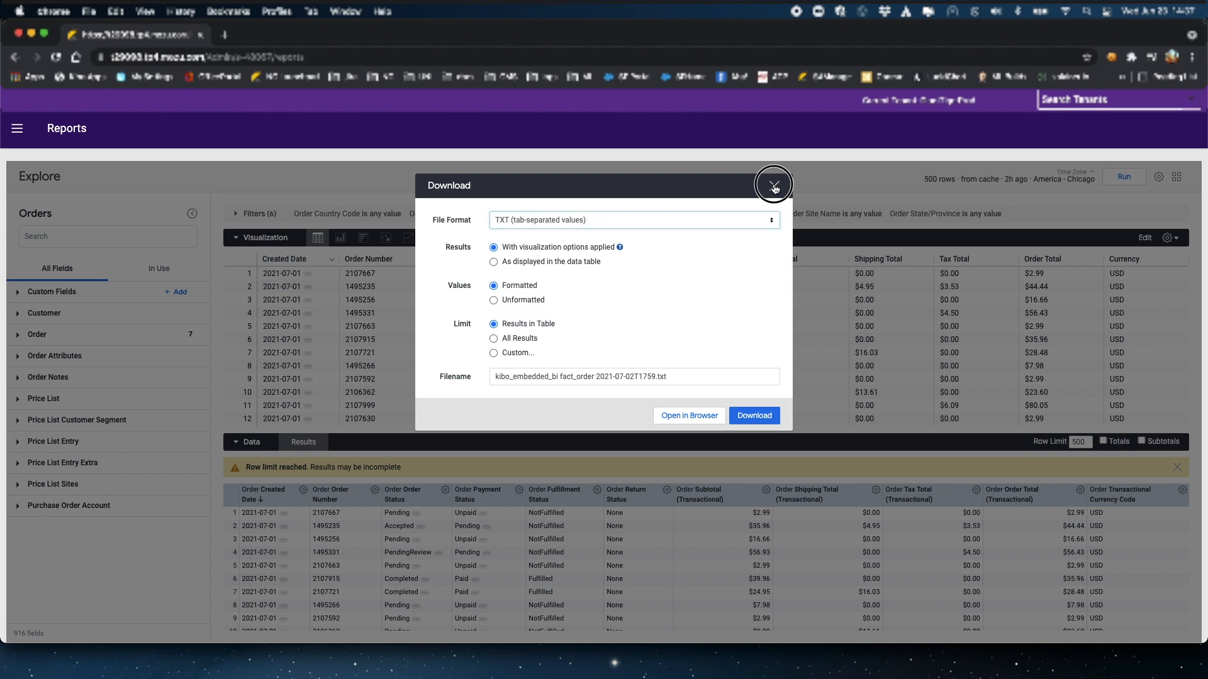
{"action": "left_click", "coordinate": [774, 185]}
{"action": "left_click", "coordinate": [1158, 177]}
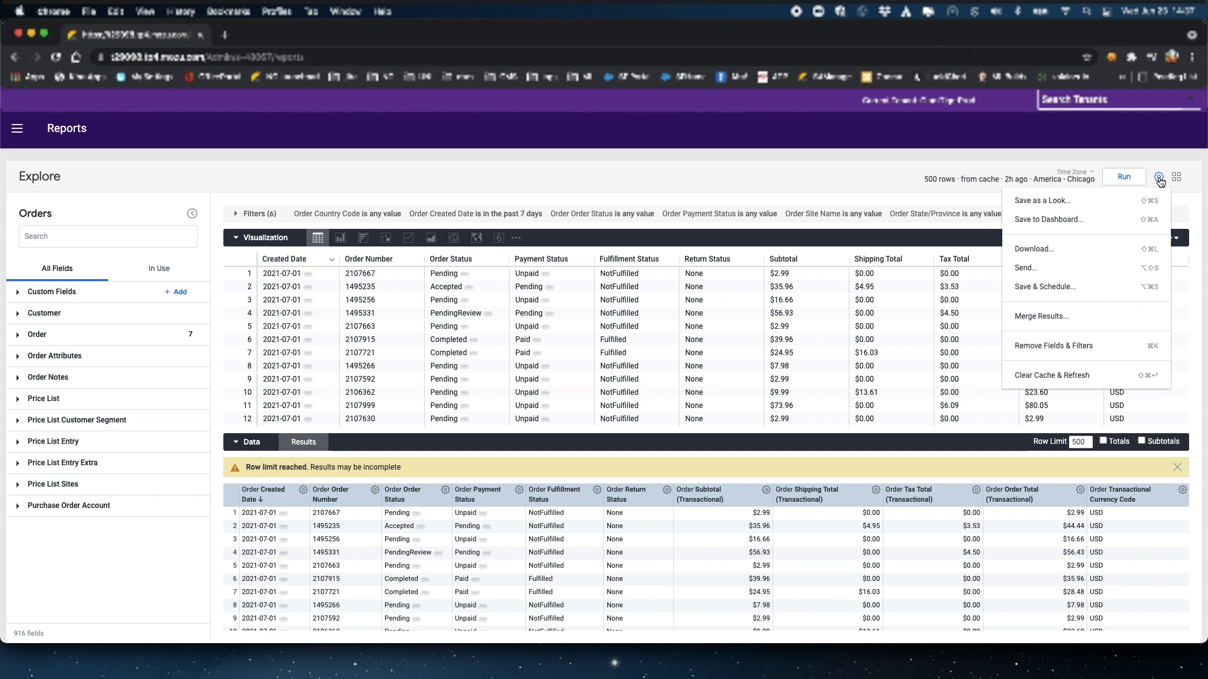
Step: Start sending the results, trying webhook, Amazon S3, SFTP, Google Drive and Google Sheets before returning to email
{"action": "left_click", "coordinate": [1046, 270]}
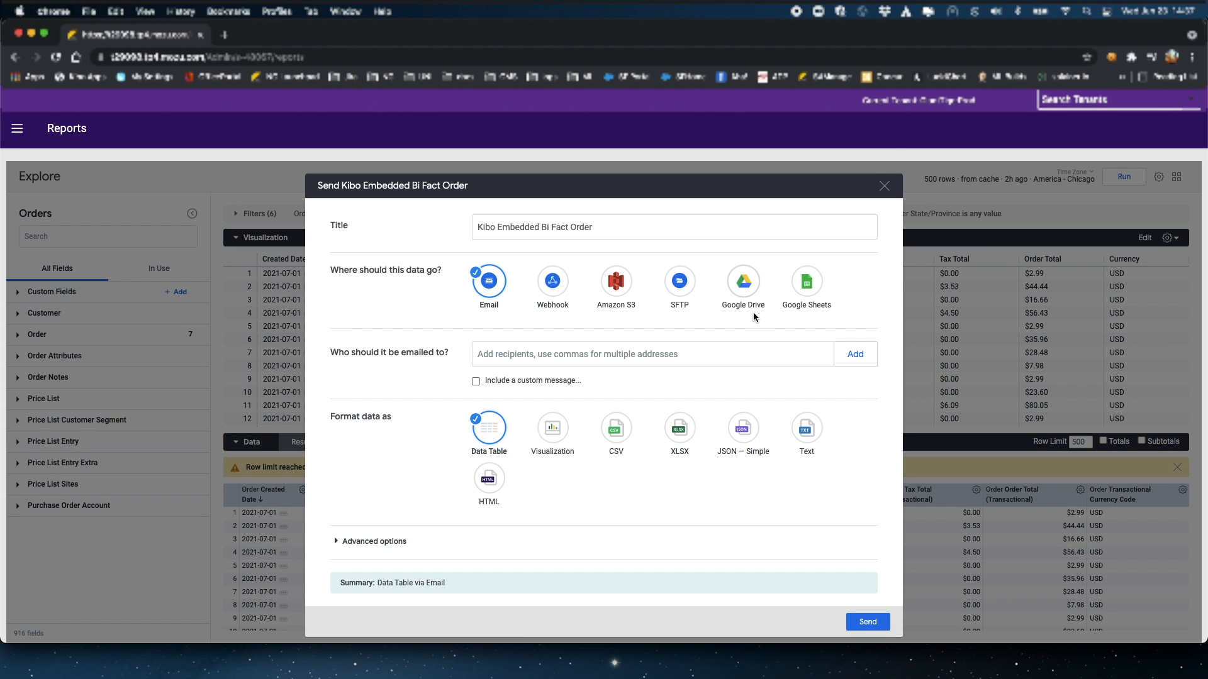
{"action": "left_click_drag", "start_coordinate": [593, 228], "coordinate": [458, 226]}
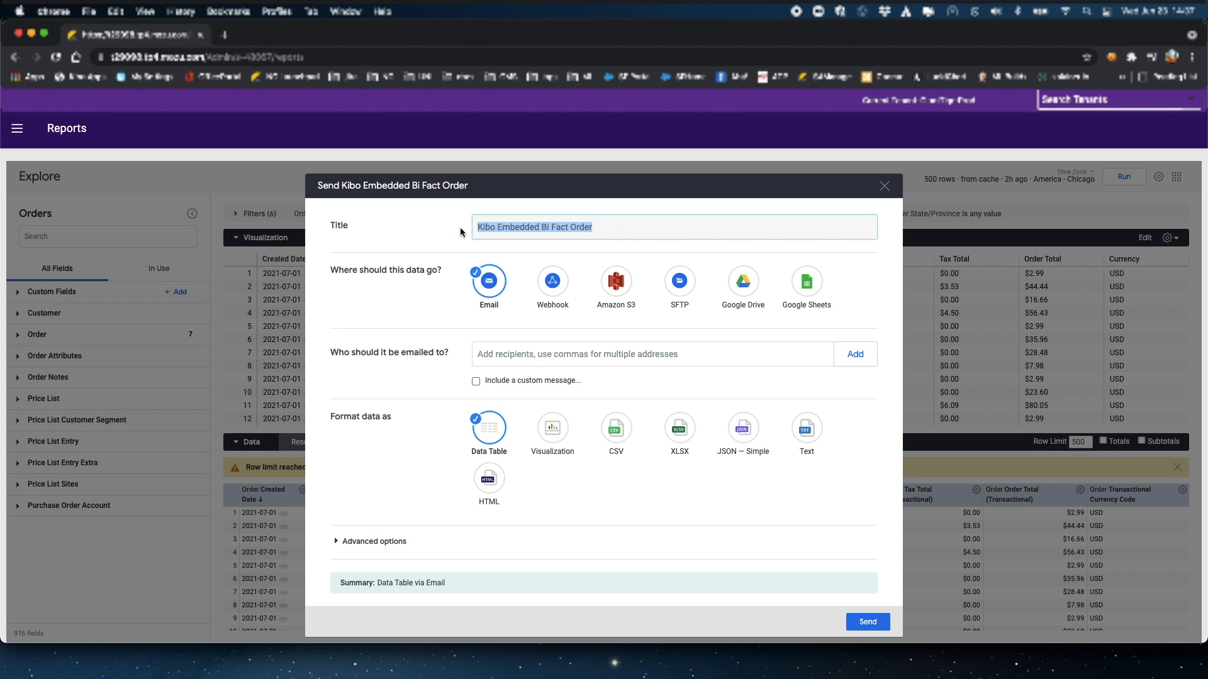
{"action": "left_click", "coordinate": [552, 284]}
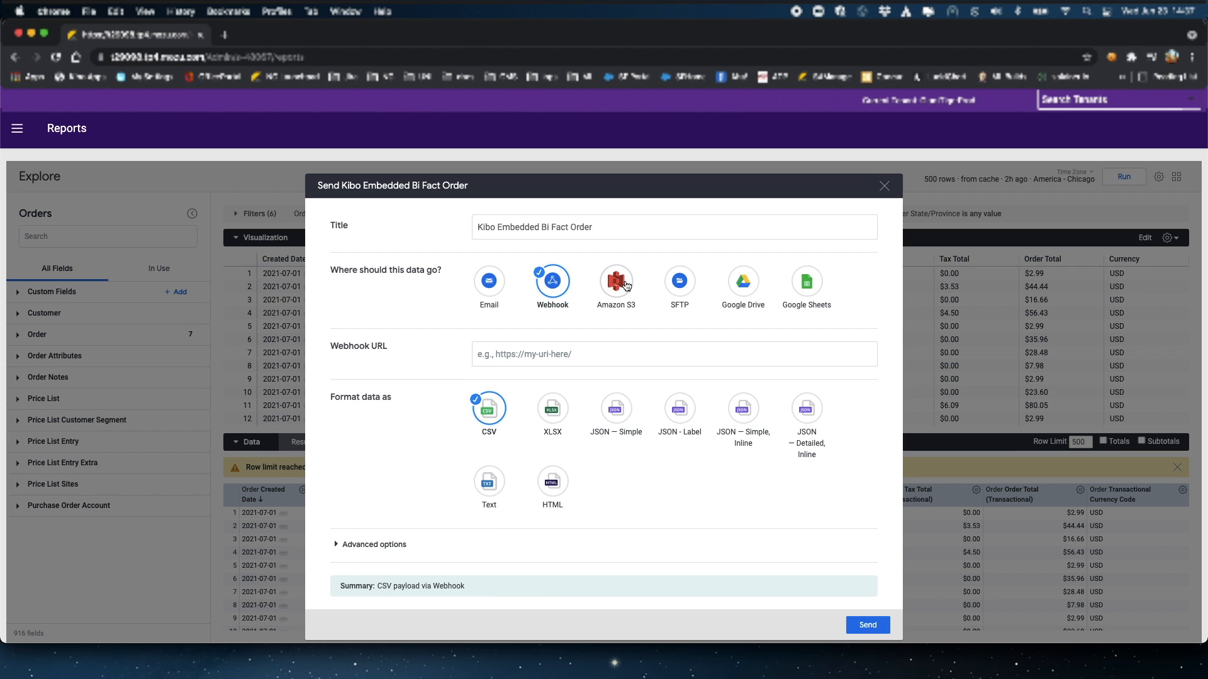
{"action": "left_click", "coordinate": [616, 287]}
{"action": "left_click", "coordinate": [686, 287]}
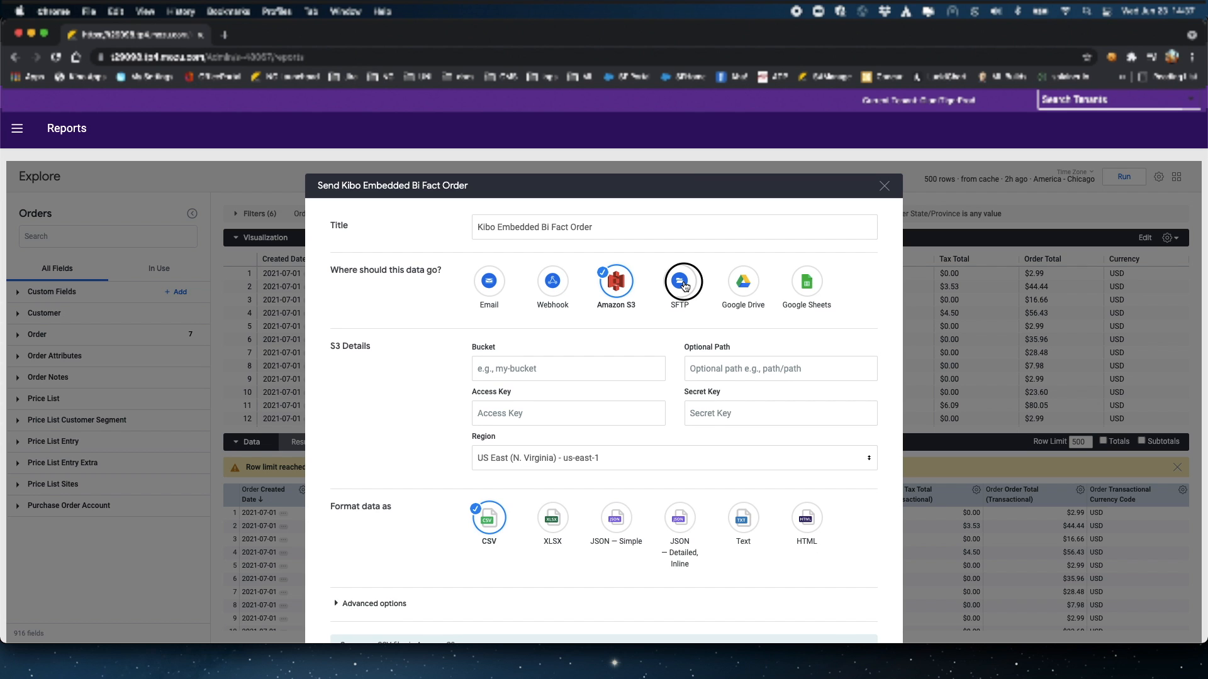
{"action": "left_click", "coordinate": [748, 287]}
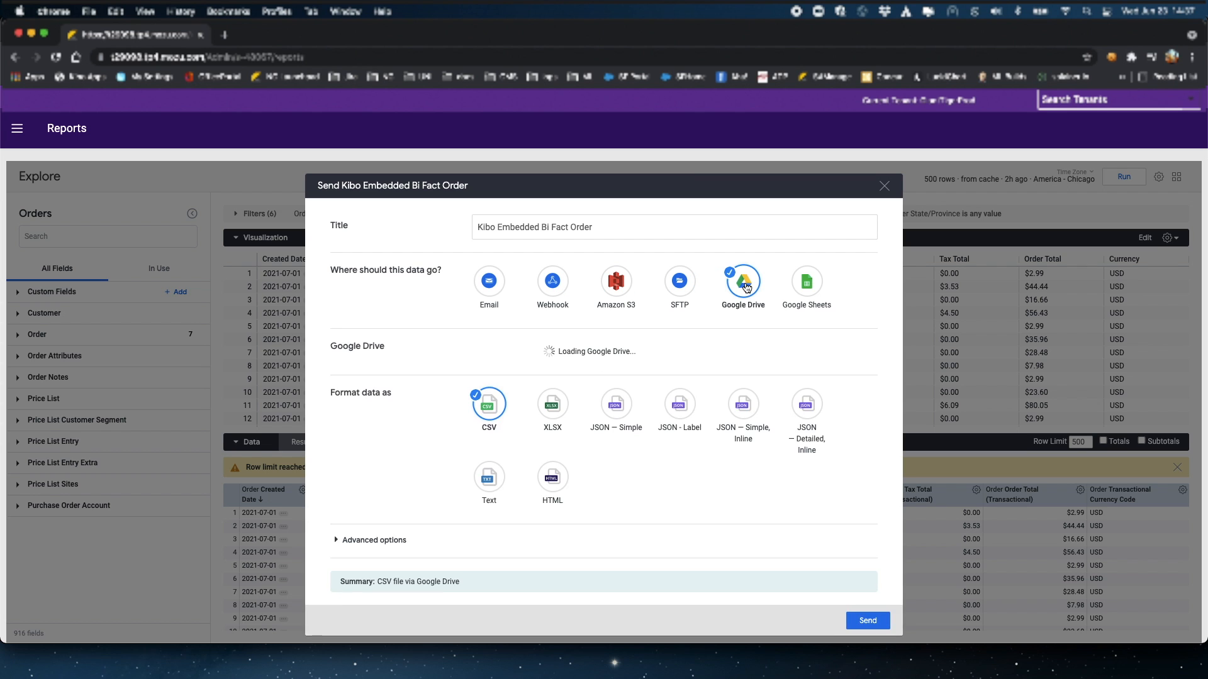
{"action": "left_click", "coordinate": [814, 286]}
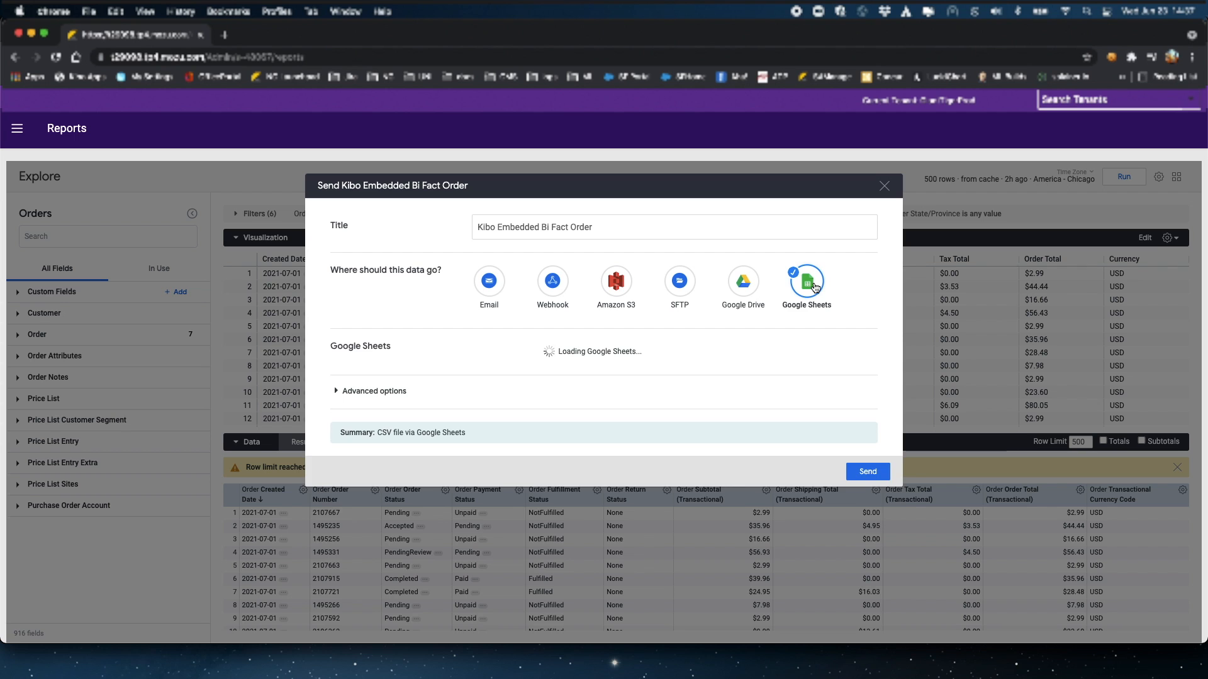
{"action": "left_click", "coordinate": [488, 282]}
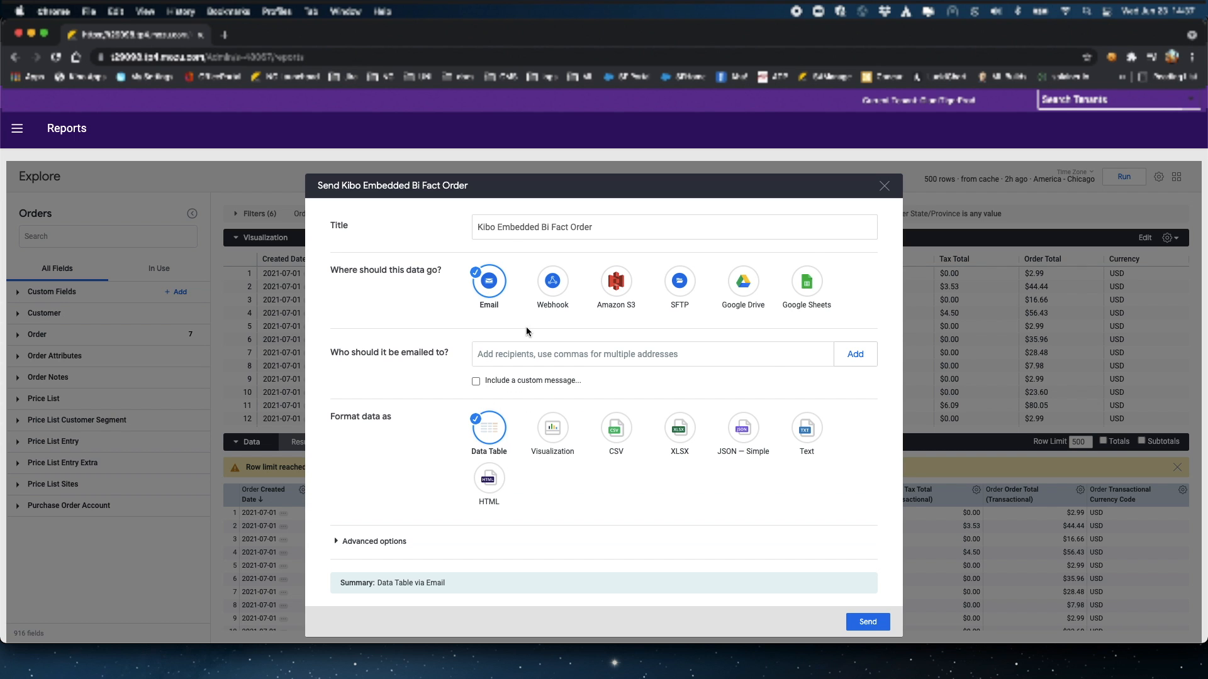
Step: Add the recipient's e-mail address, enable a custom message, show advanced options, and send
{"action": "left_click", "coordinate": [585, 358]}
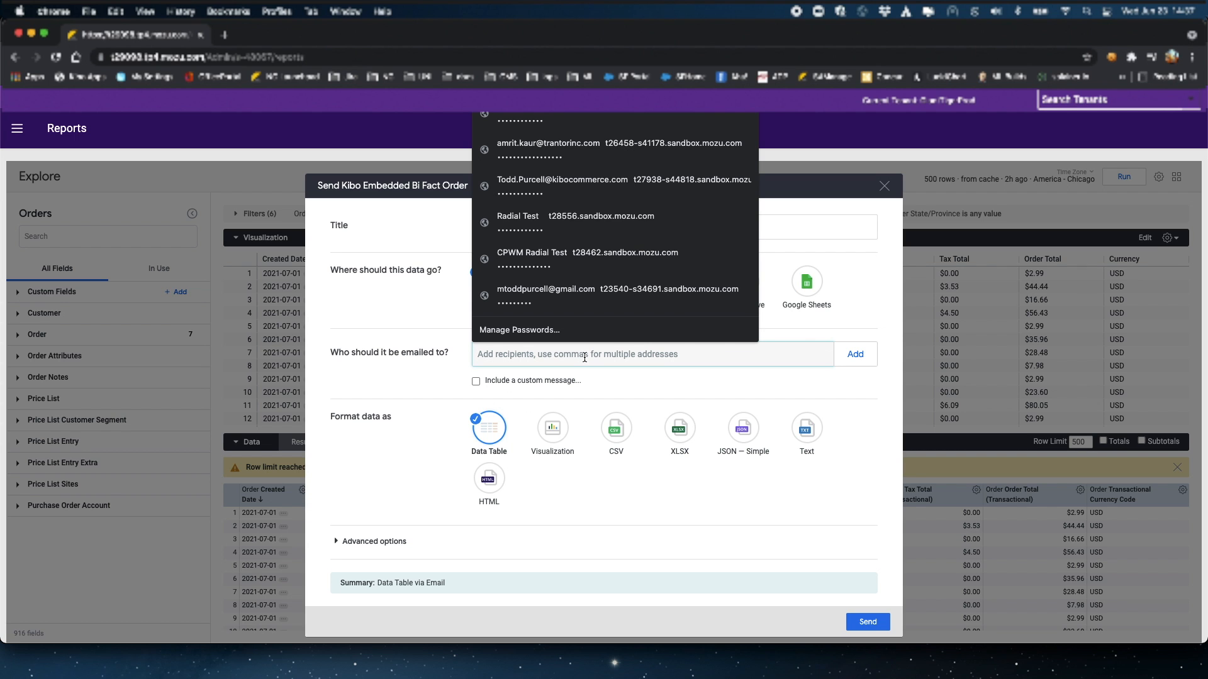
{"action": "key", "text": "super+v"}
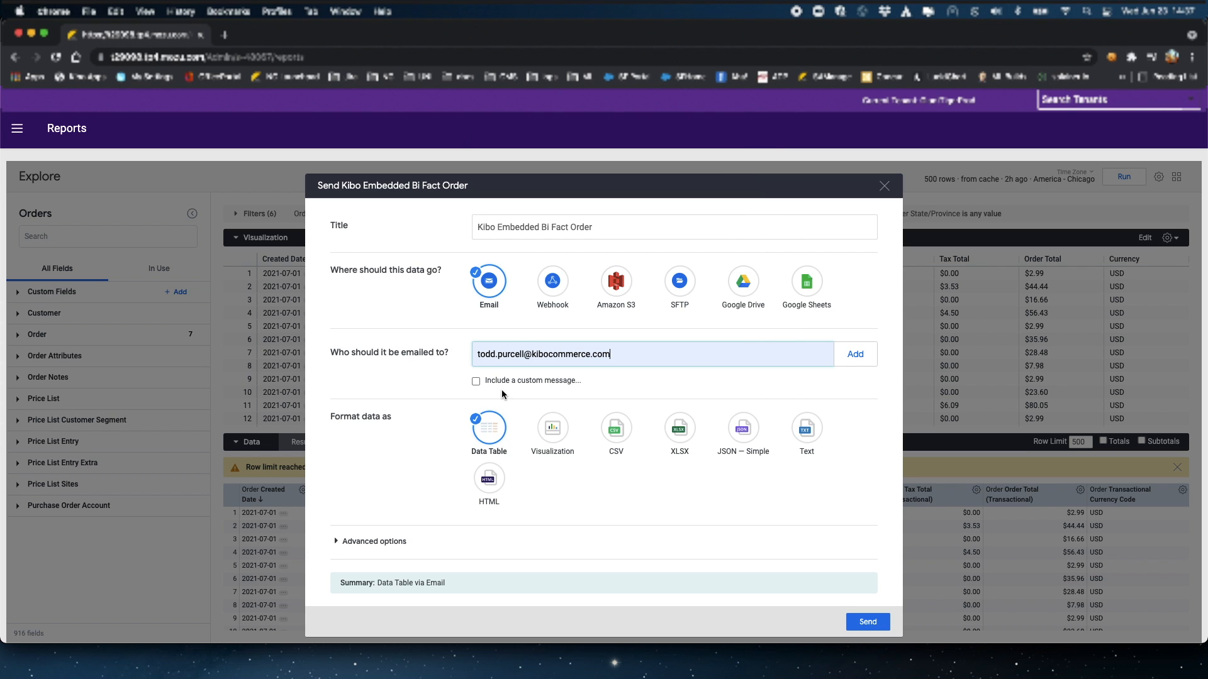
{"action": "left_click", "coordinate": [477, 382]}
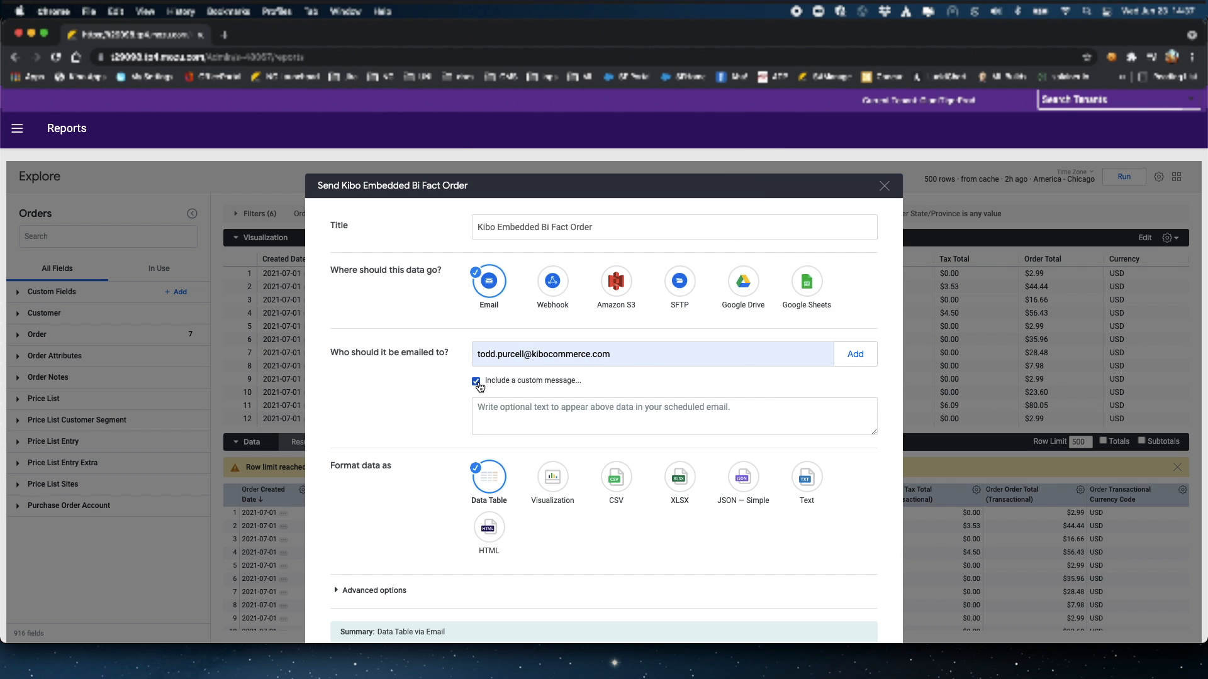
{"action": "left_click", "coordinate": [874, 364]}
{"action": "scroll", "coordinate": [750, 378], "scroll_direction": "down", "scroll_amount": 2}
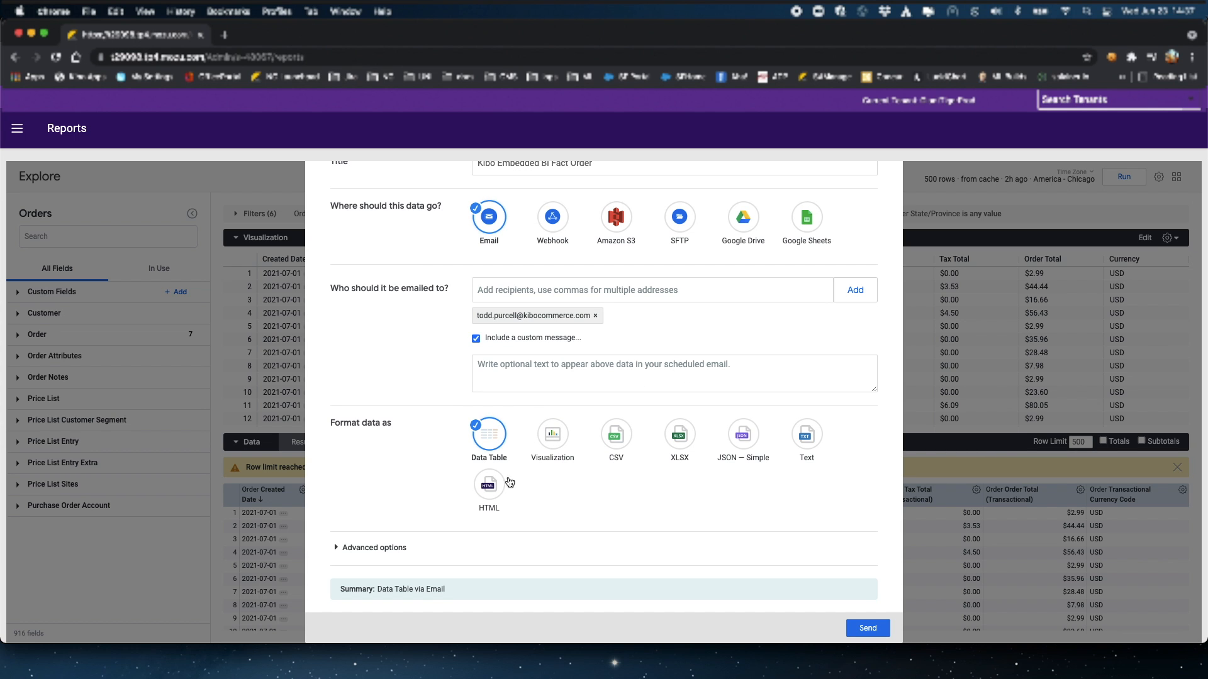
{"action": "left_click", "coordinate": [339, 550]}
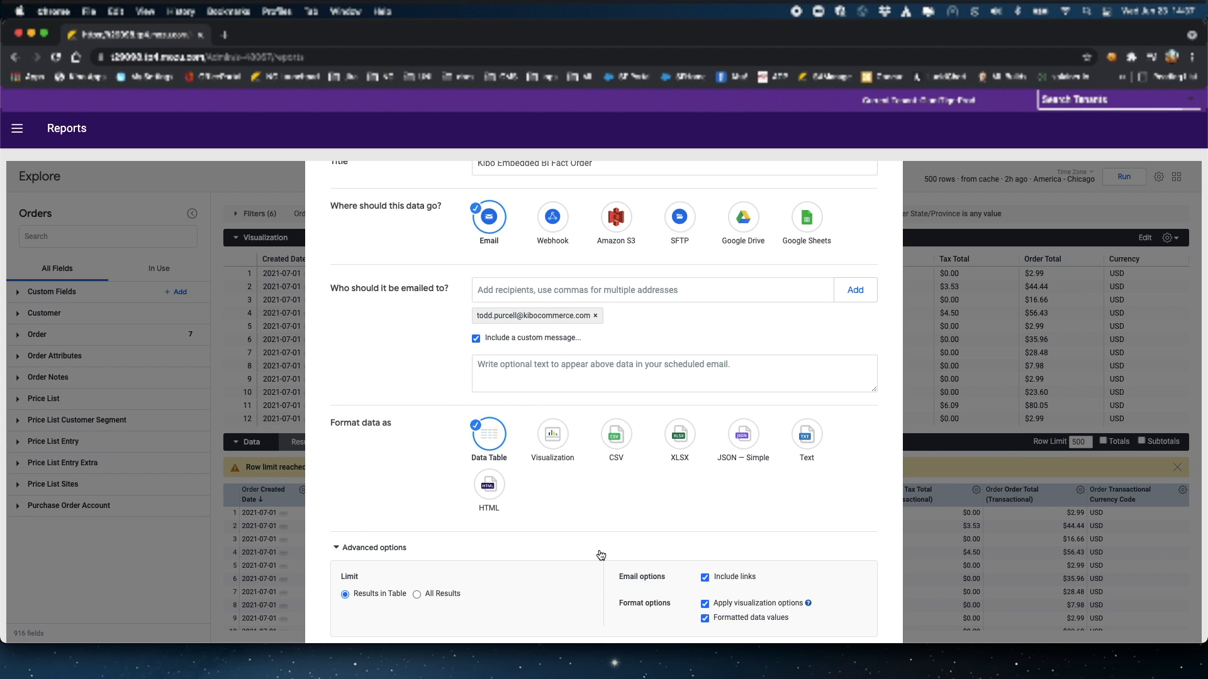
{"action": "scroll", "coordinate": [598, 556], "scroll_direction": "down", "scroll_amount": 2}
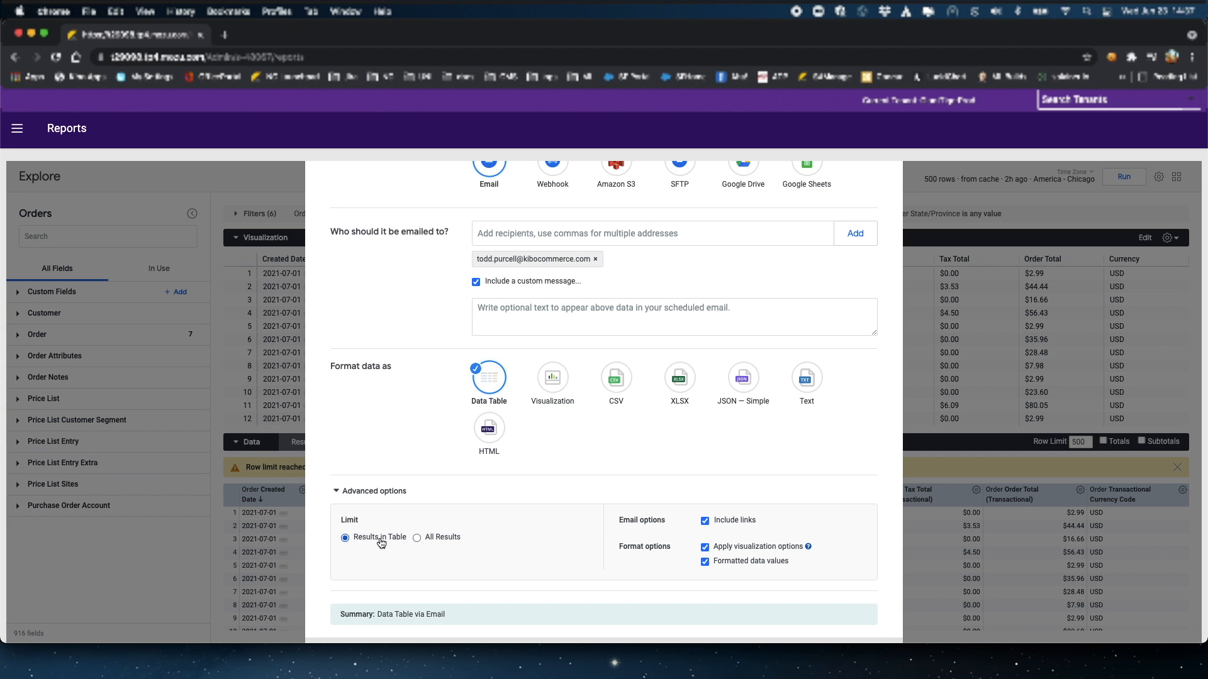
{"action": "scroll", "coordinate": [874, 629], "scroll_direction": "down", "scroll_amount": 1}
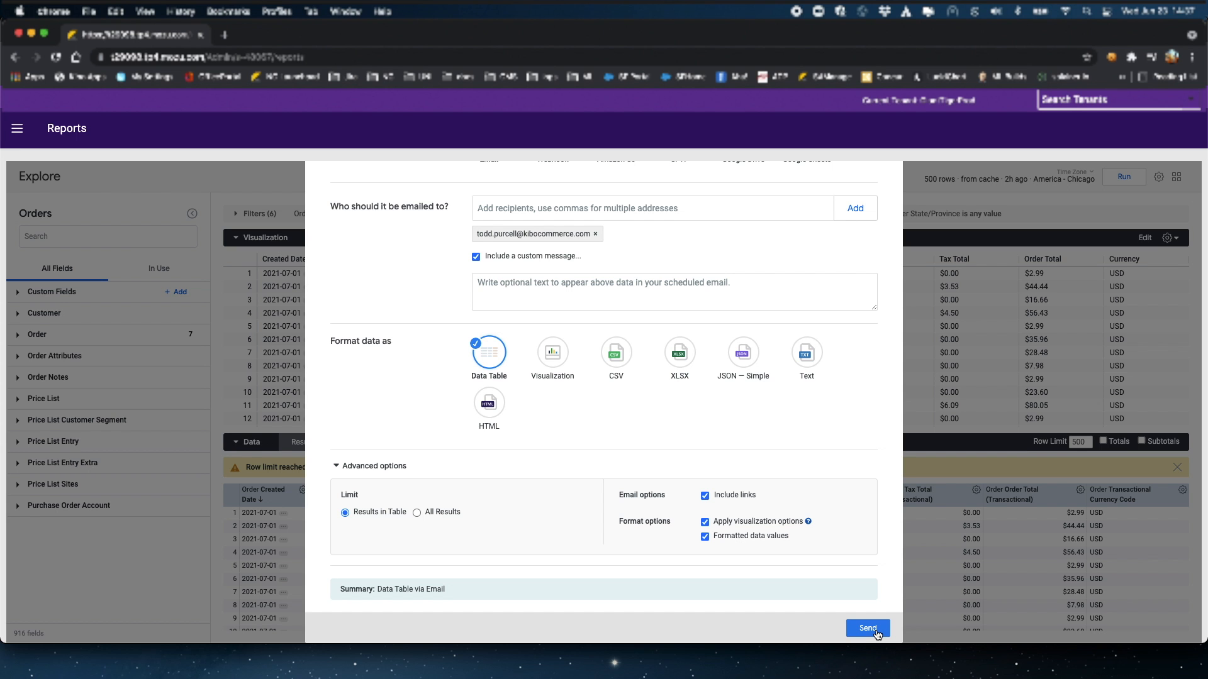
{"action": "left_click", "coordinate": [876, 631]}
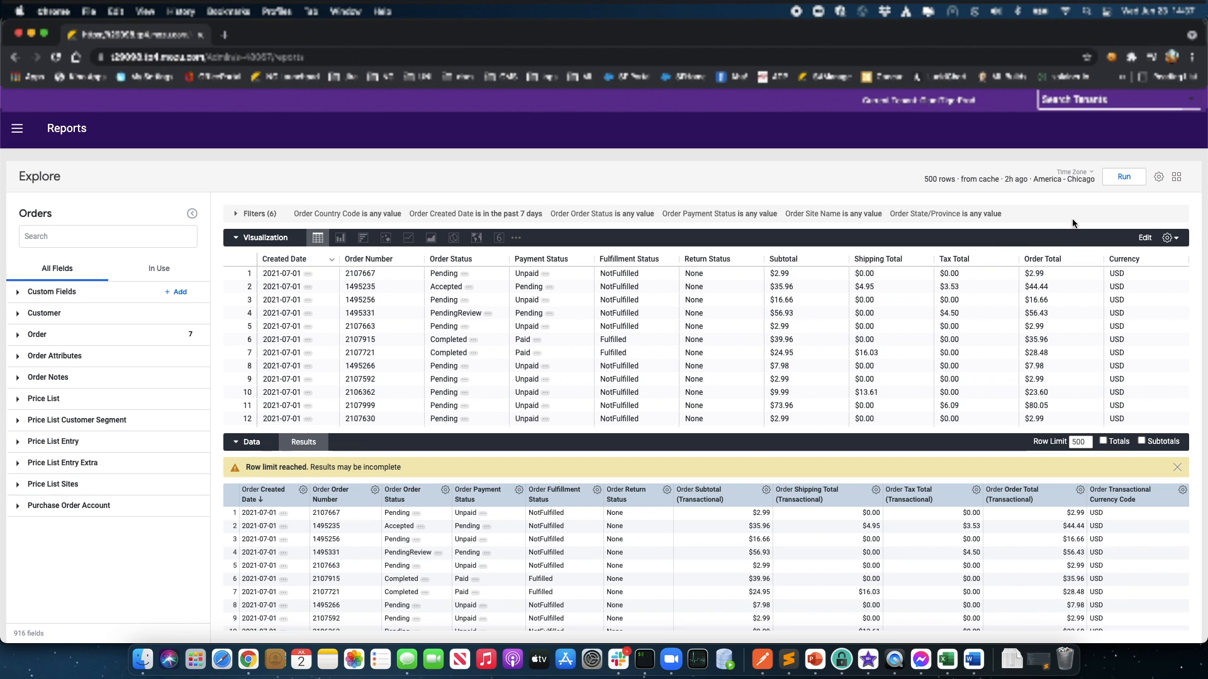
Step: Choose Merge Results from the settings menu to open Order Items as a merge query
{"action": "left_click", "coordinate": [1160, 178]}
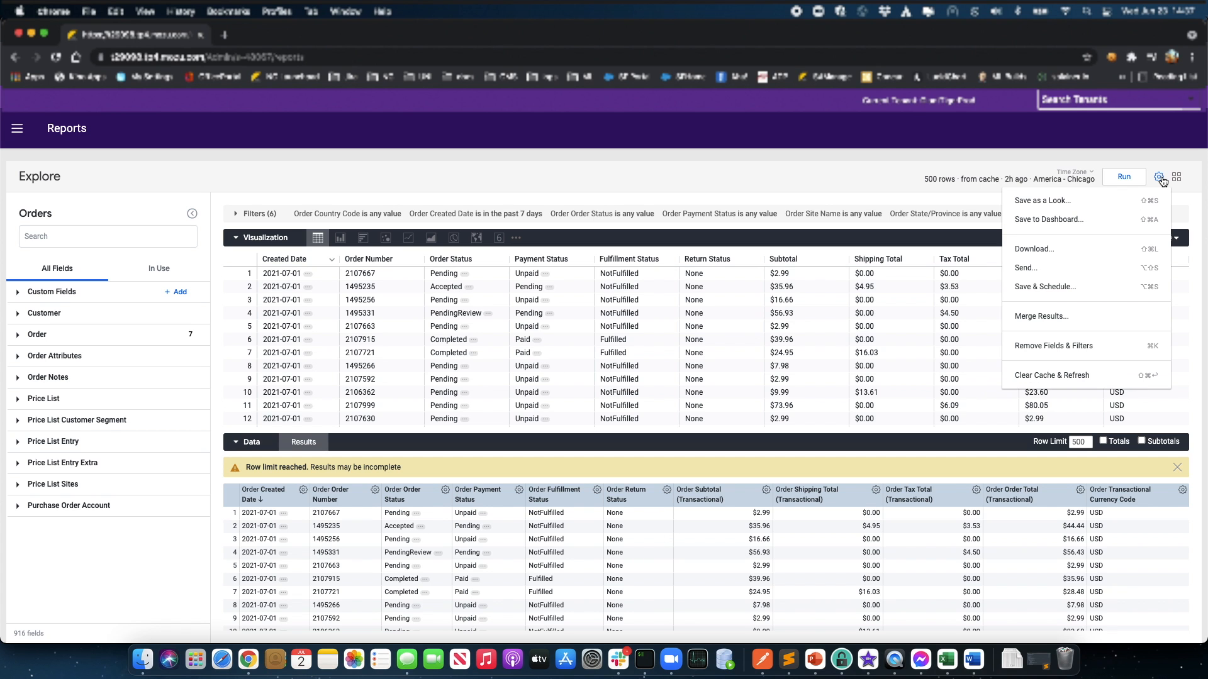
{"action": "left_click", "coordinate": [1052, 314]}
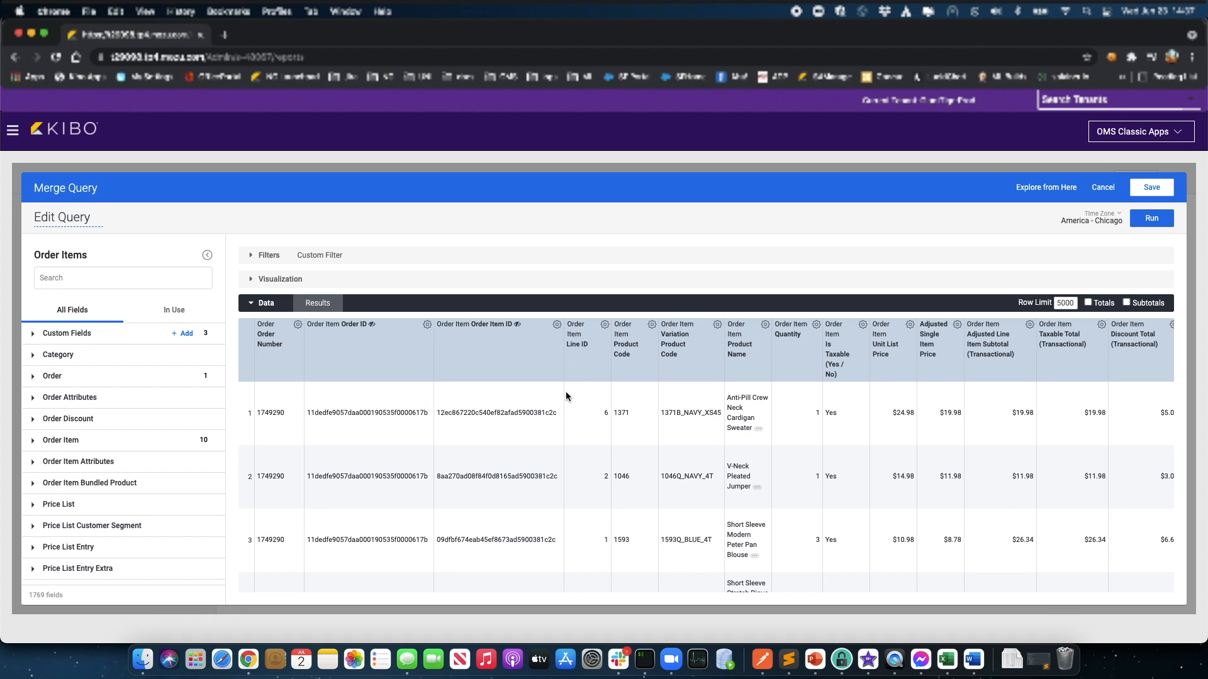
Step: Show the custom filter expression and paste the yesterday created-or-updated date block at the AND line
{"action": "left_click", "coordinate": [250, 256]}
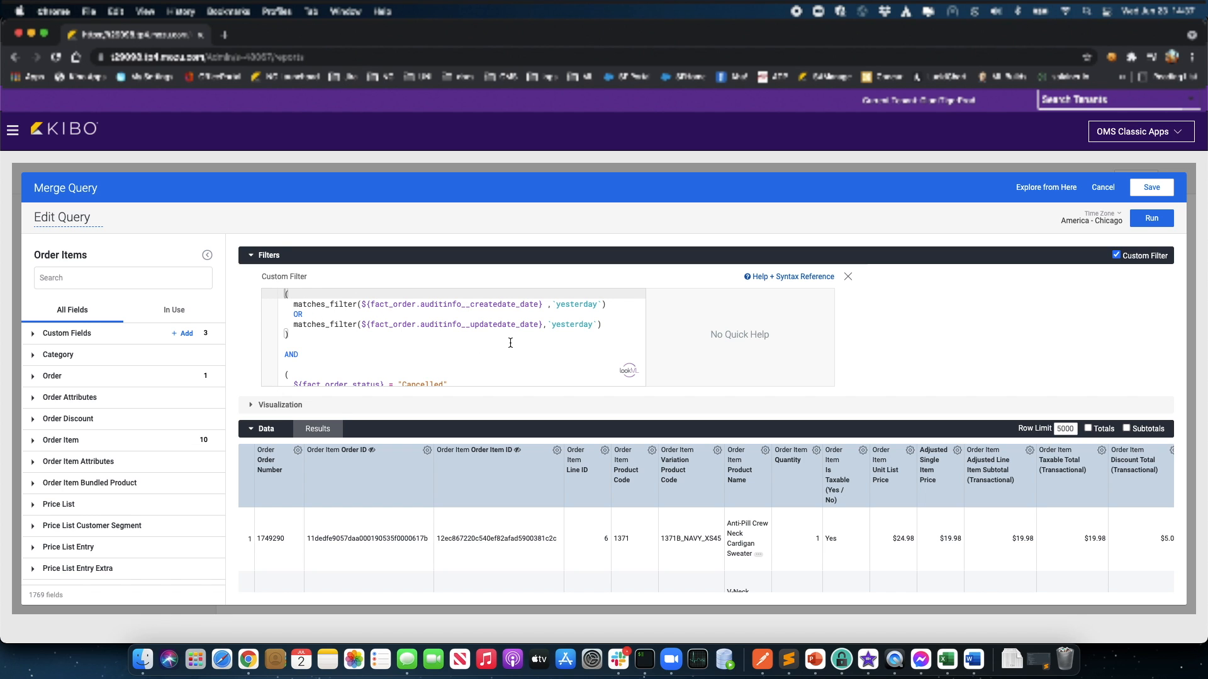
{"action": "scroll", "coordinate": [504, 343], "scroll_direction": "down", "scroll_amount": 3}
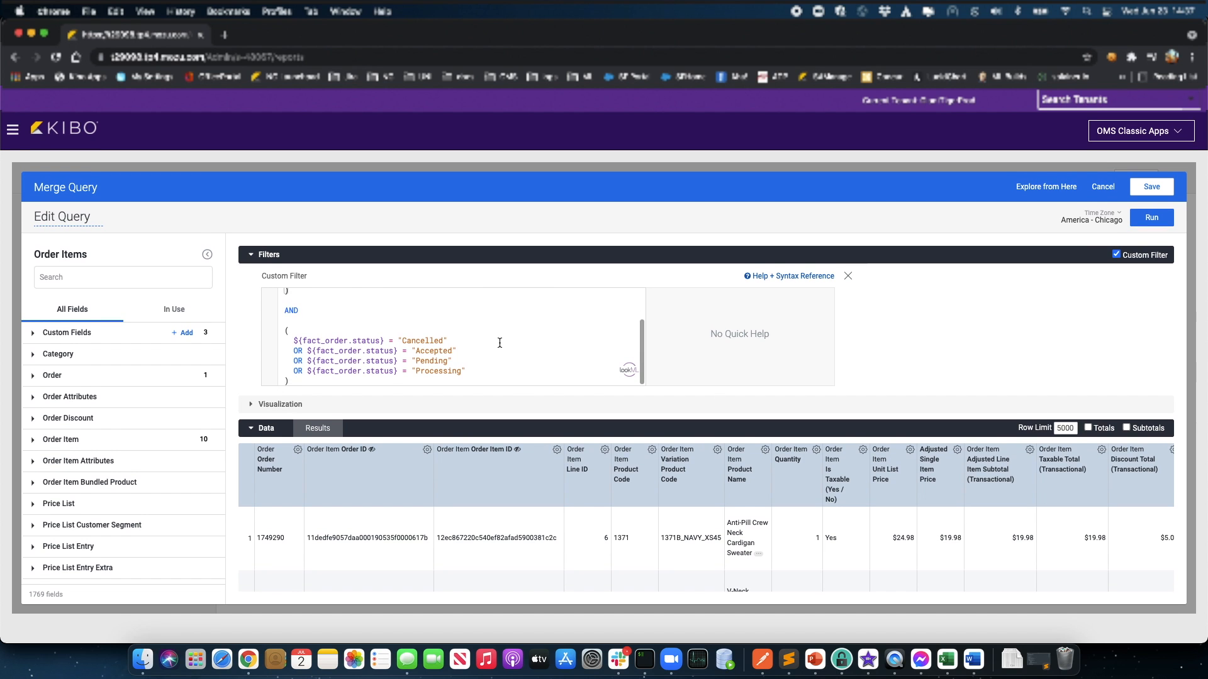
{"action": "scroll", "coordinate": [500, 342], "scroll_direction": "up", "scroll_amount": 3}
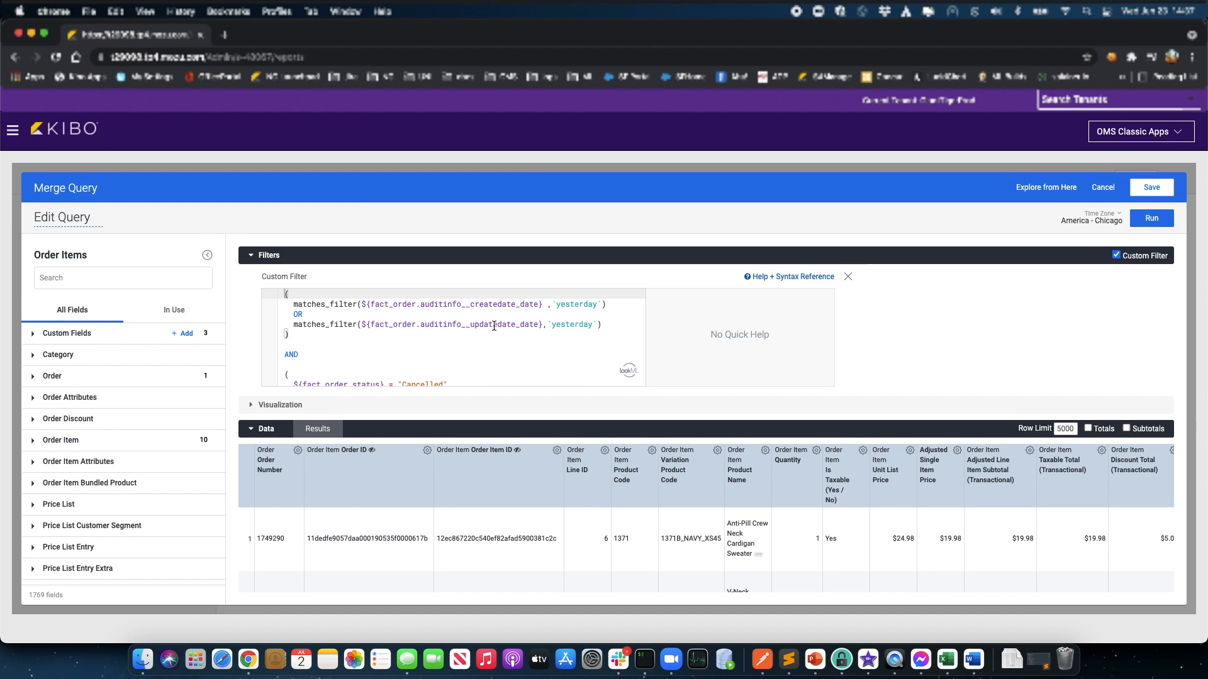
{"action": "left_click_drag", "start_coordinate": [285, 294], "coordinate": [295, 335]}
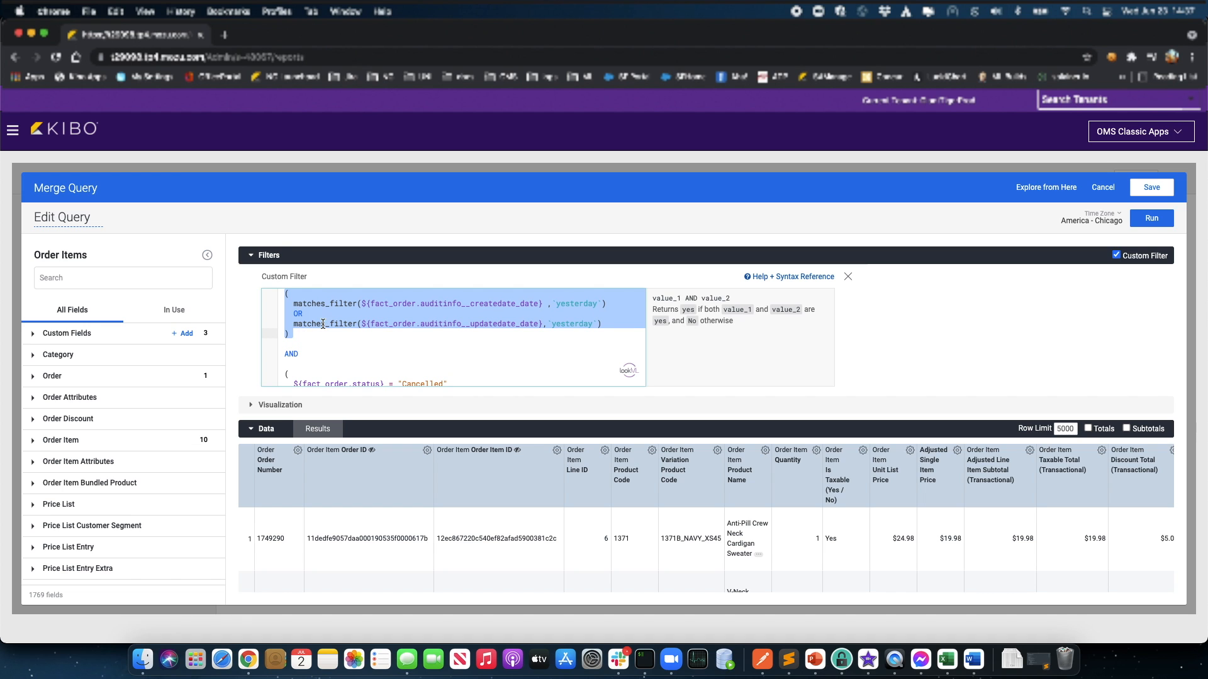
{"action": "scroll", "coordinate": [371, 343], "scroll_direction": "down", "scroll_amount": 2}
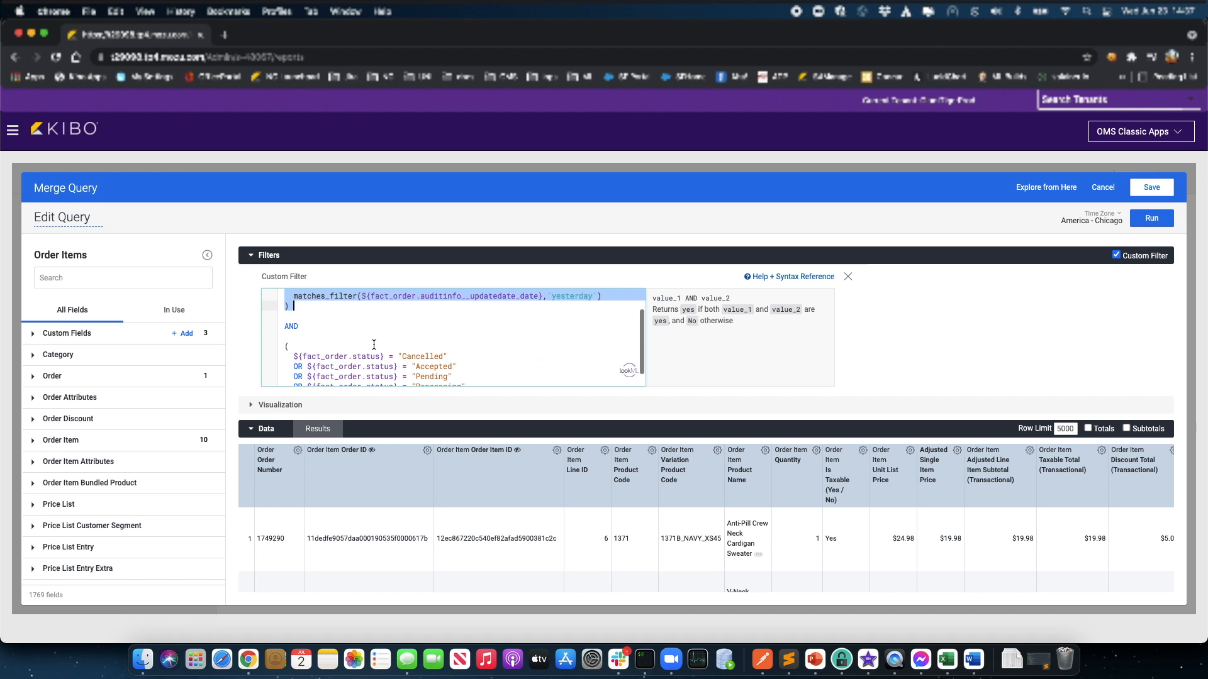
{"action": "left_click", "coordinate": [328, 312]}
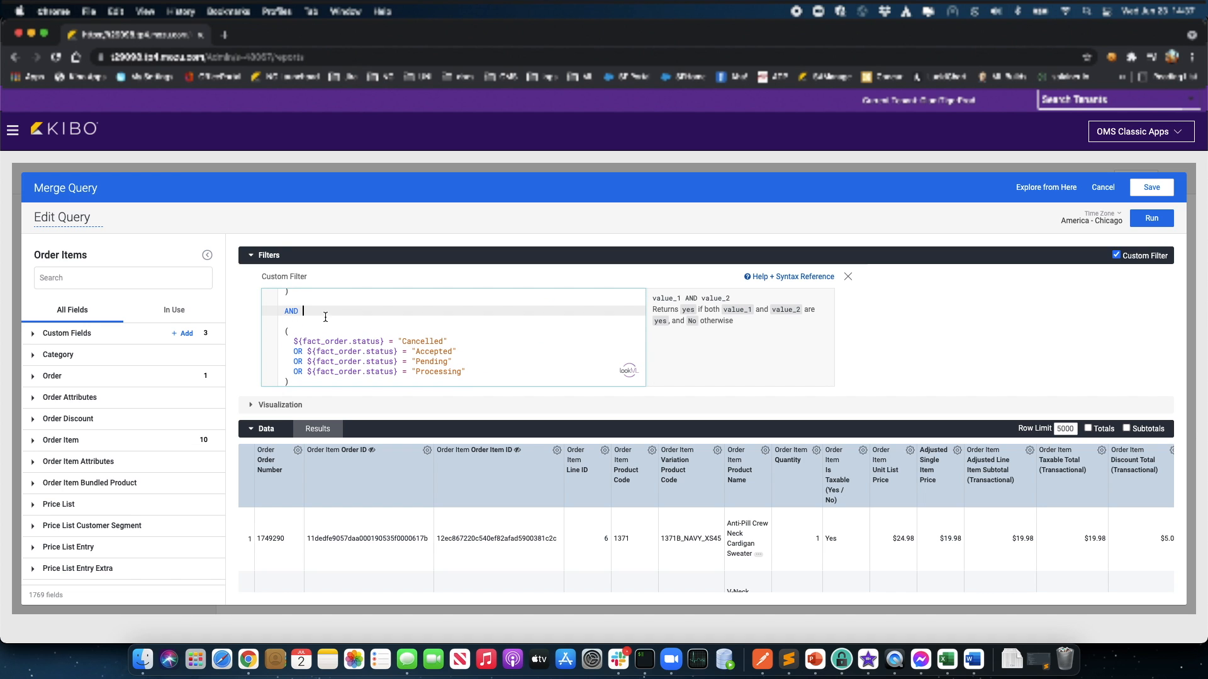
{"action": "mouse_move", "coordinate": [281, 310]}
{"action": "left_mouse_down"}
{"action": "mouse_move", "coordinate": [304, 310]}
{"action": "mouse_move", "coordinate": [281, 291]}
{"action": "left_mouse_up"}
{"action": "key", "text": "super+c"}
{"action": "scroll", "coordinate": [320, 310], "scroll_direction": "up", "scroll_amount": 2}
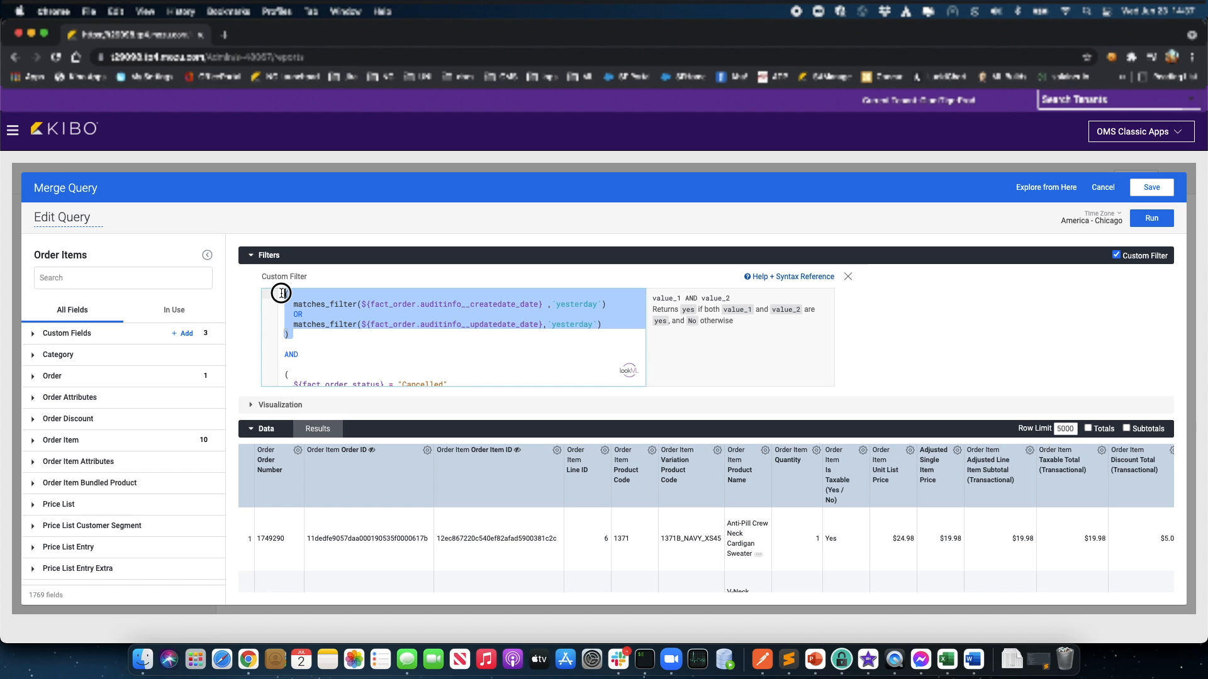
{"action": "scroll", "coordinate": [351, 335], "scroll_direction": "down", "scroll_amount": 3}
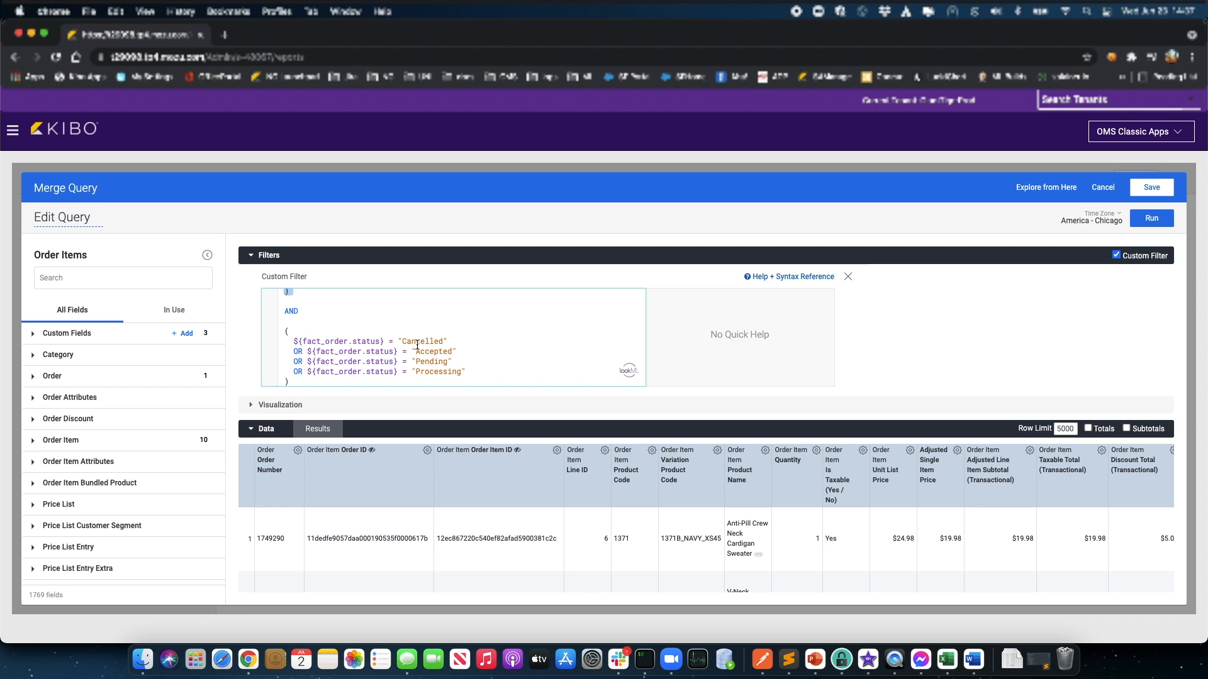
{"action": "key", "text": "super+v"}
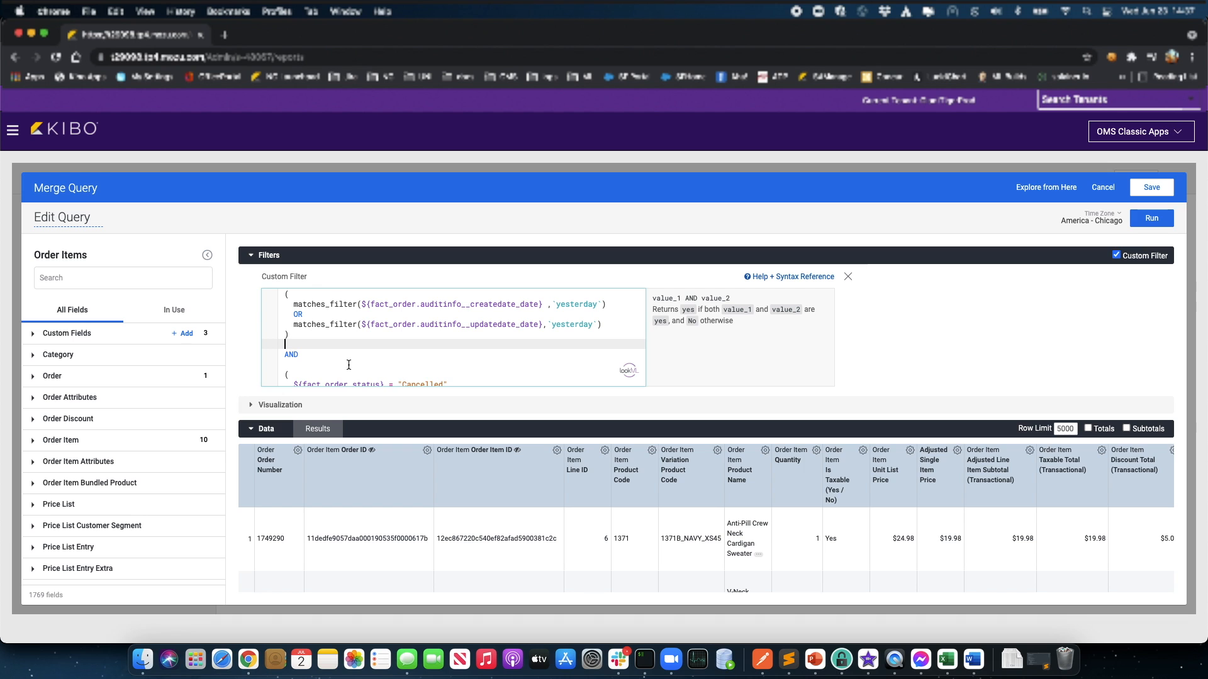
{"action": "type", "text": "AND"}
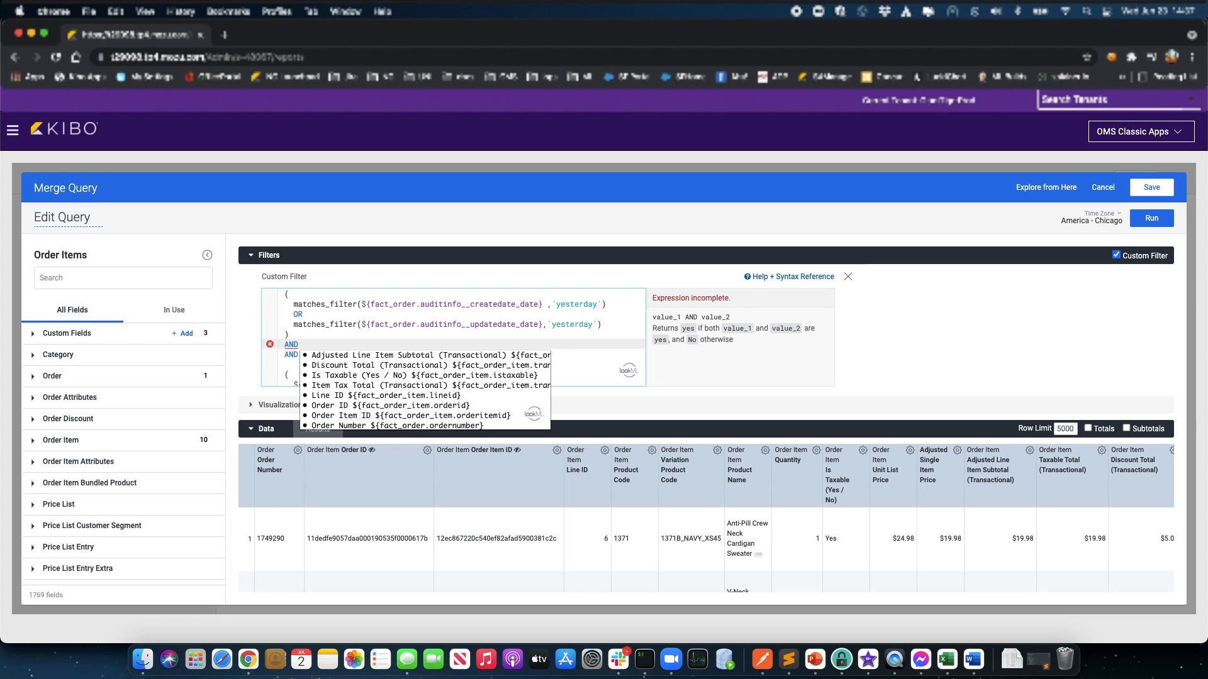
{"action": "type", "text": " order"}
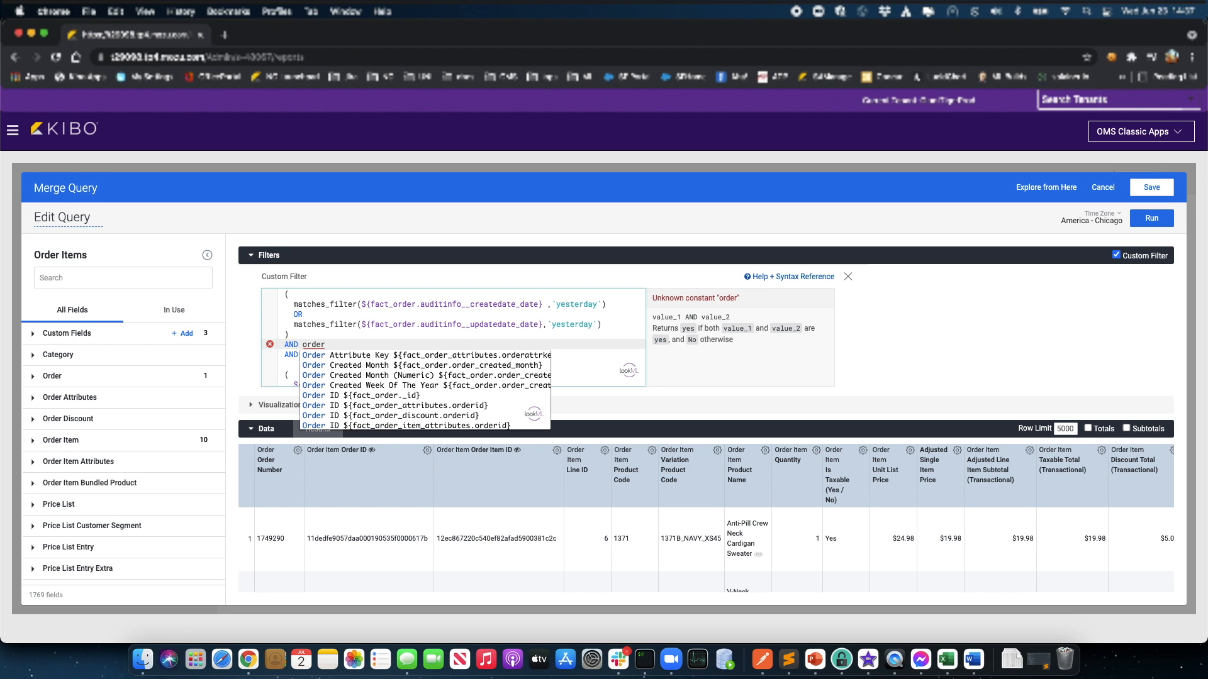
{"action": "key", "text": "BackSpace"}
{"action": "key", "text": "BackSpace"}
{"action": "key", "text": "BackSpace"}
{"action": "key", "text": "BackSpace"}
{"action": "key", "text": "BackSpace"}
{"action": "key", "text": "BackSpace"}
{"action": "key", "text": "BackSpace"}
{"action": "key", "text": "BackSpace"}
{"action": "key", "text": "BackSpace"}
{"action": "key", "text": "BackSpace"}
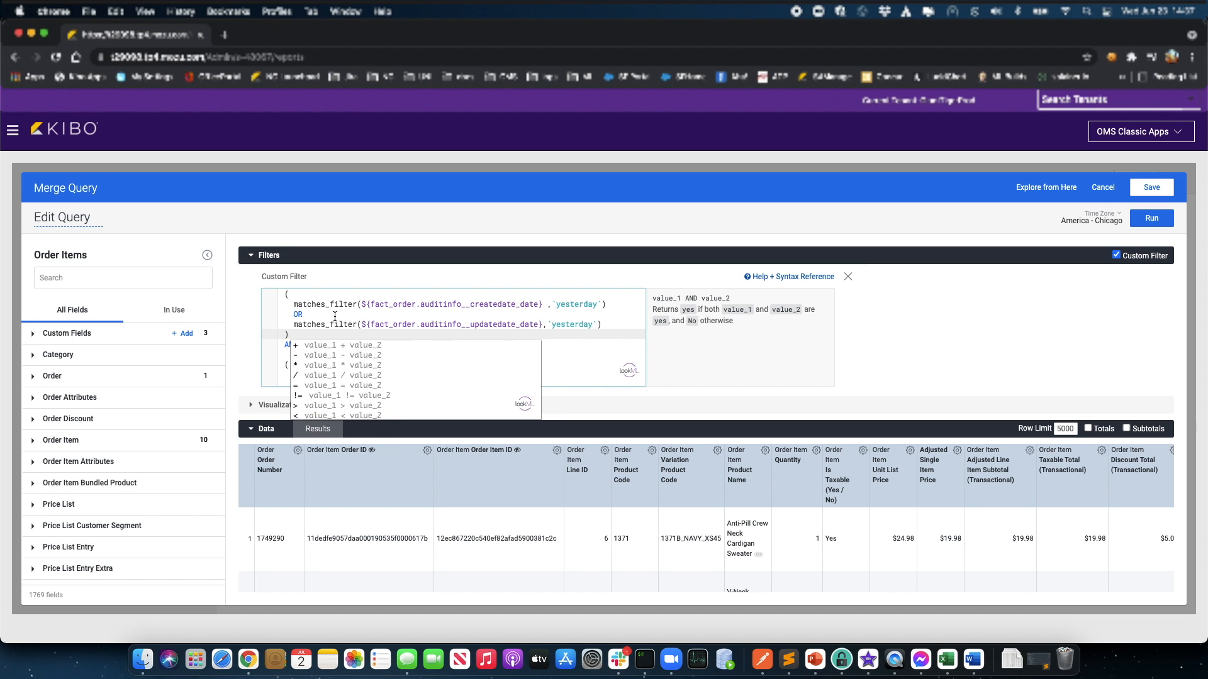
Step: Look up the Adjustment Description field's technical name in the Order group, then return to the AND line
{"action": "left_click", "coordinate": [334, 316]}
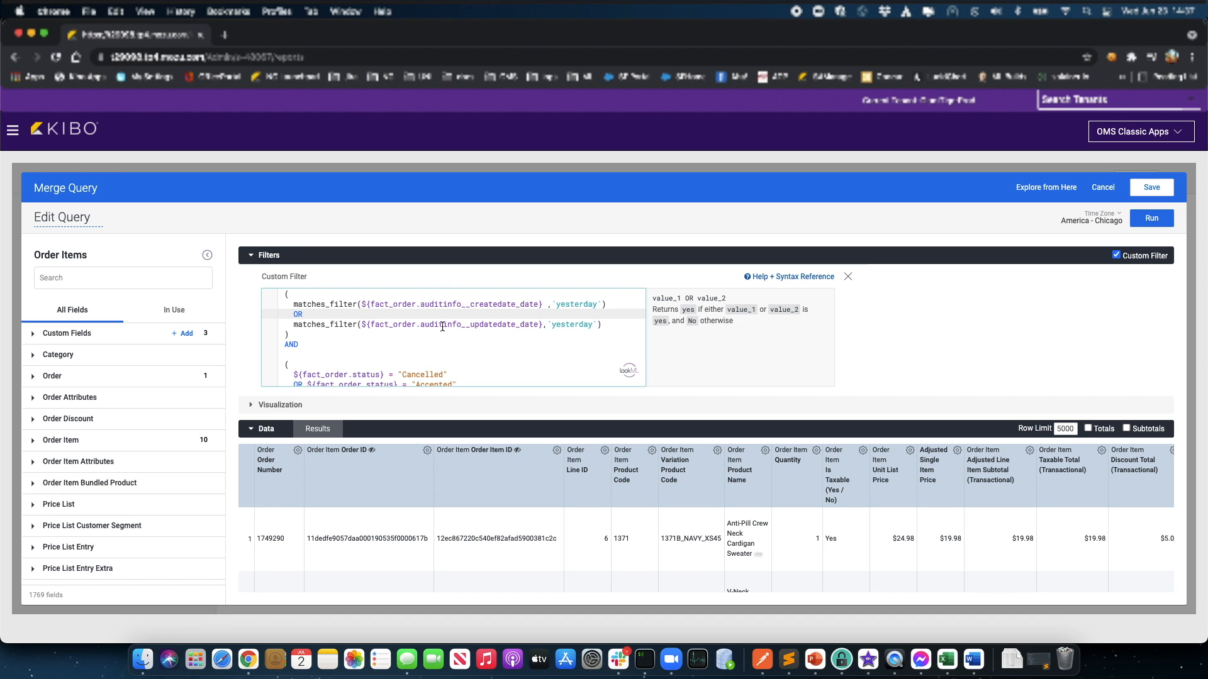
{"action": "left_click", "coordinate": [34, 380]}
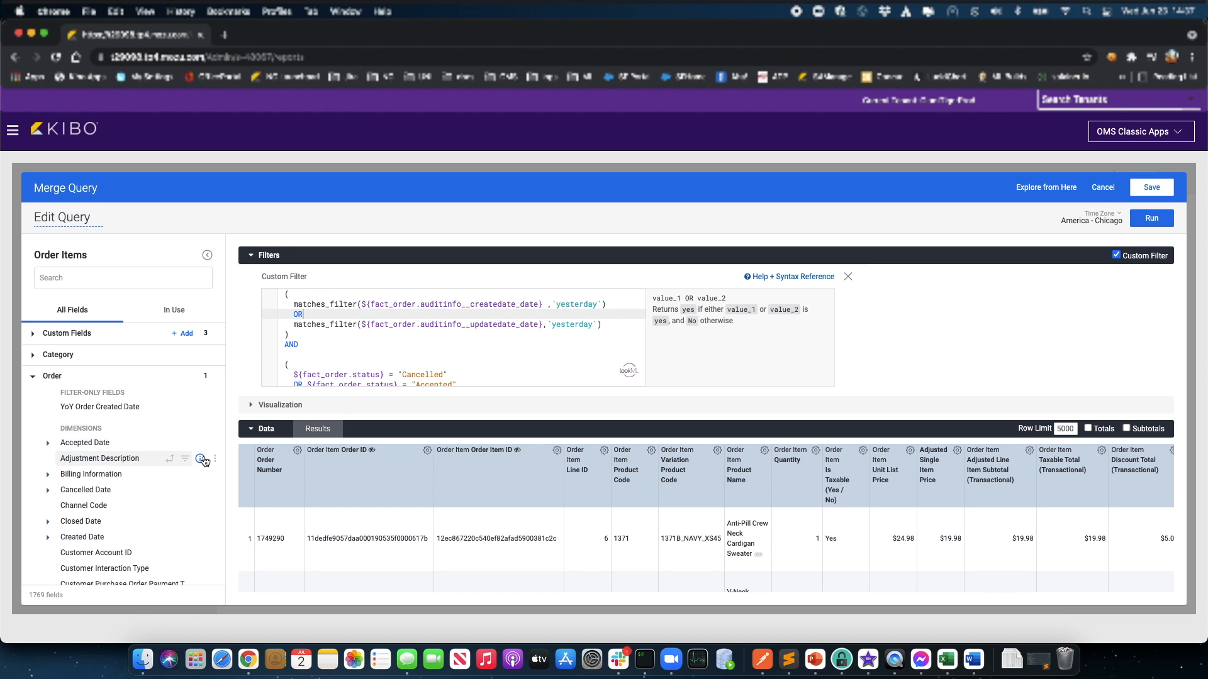
{"action": "mouse_move", "coordinate": [203, 461]}
{"action": "double_click", "coordinate": [208, 543]}
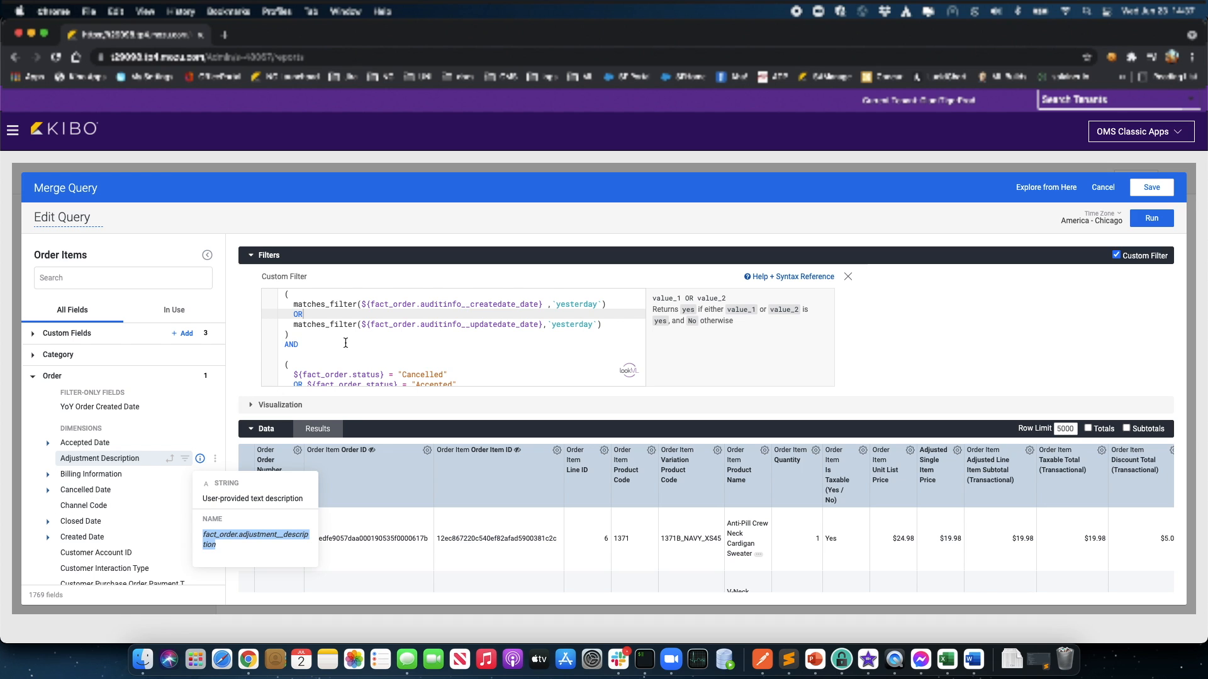
{"action": "left_click", "coordinate": [339, 346]}
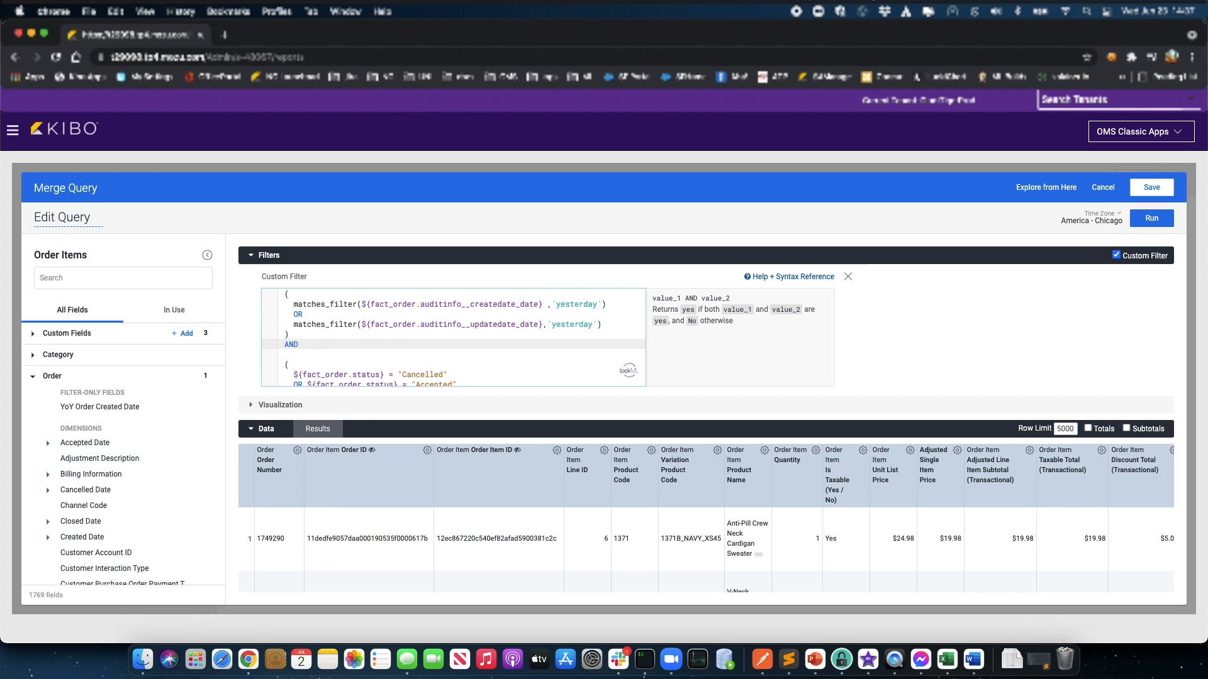
{"action": "scroll", "coordinate": [1016, 528], "scroll_direction": "right", "scroll_amount": 5}
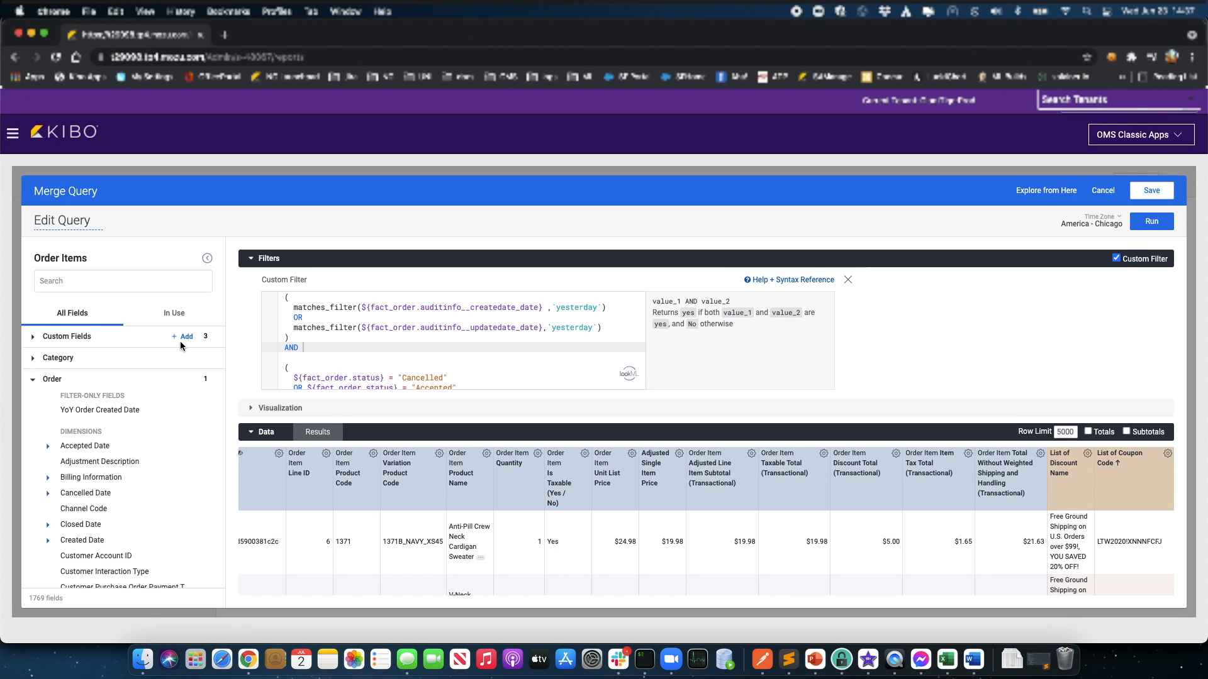
Step: Save the edited Order Items query, returning to the merged results joined by Order Item ID
{"action": "left_click", "coordinate": [33, 335]}
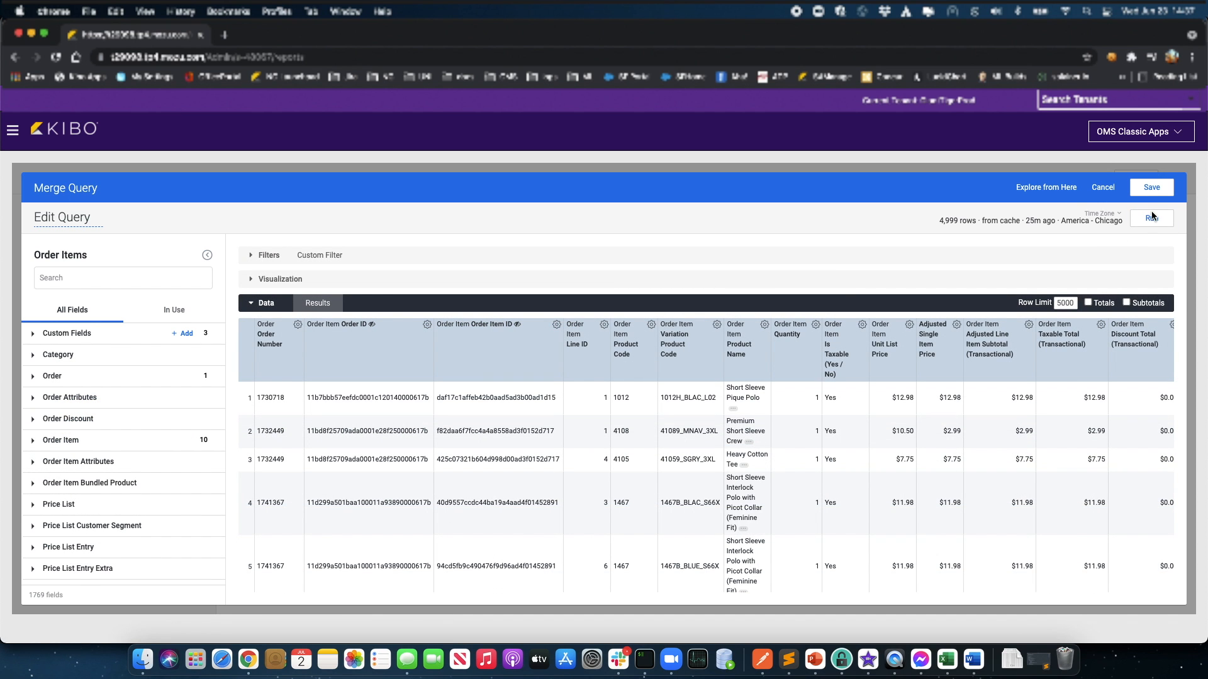
{"action": "left_click", "coordinate": [1149, 188]}
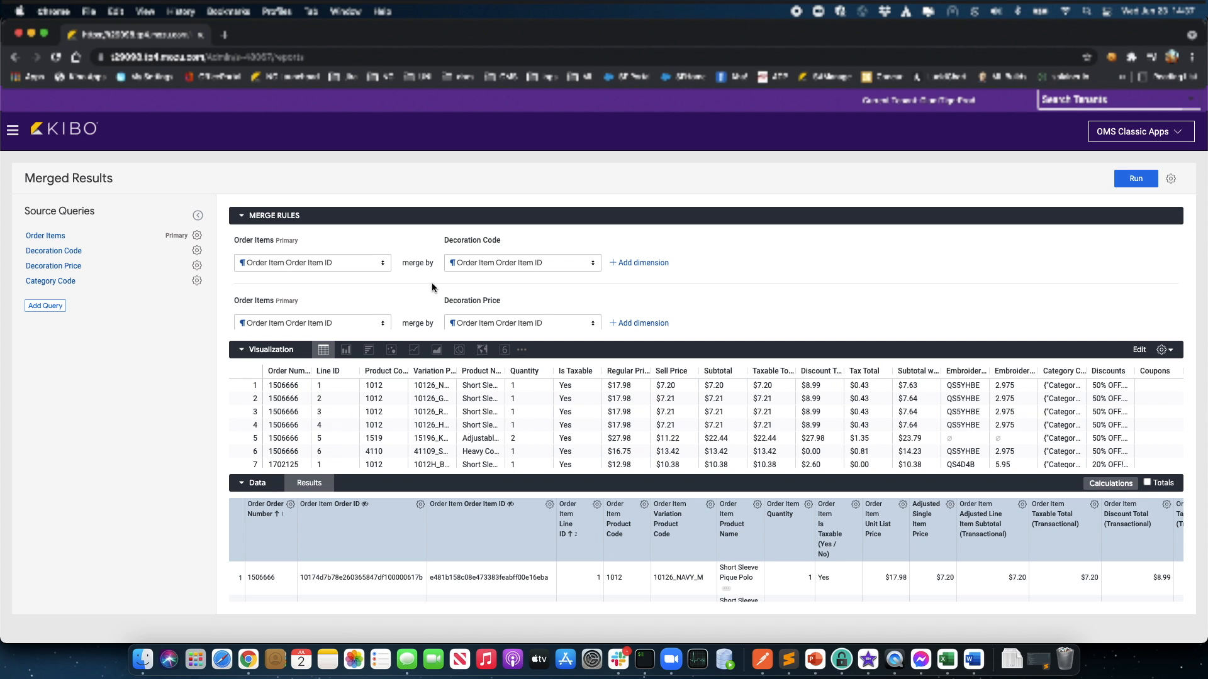
{"action": "scroll", "coordinate": [432, 282], "scroll_direction": "down", "scroll_amount": 1}
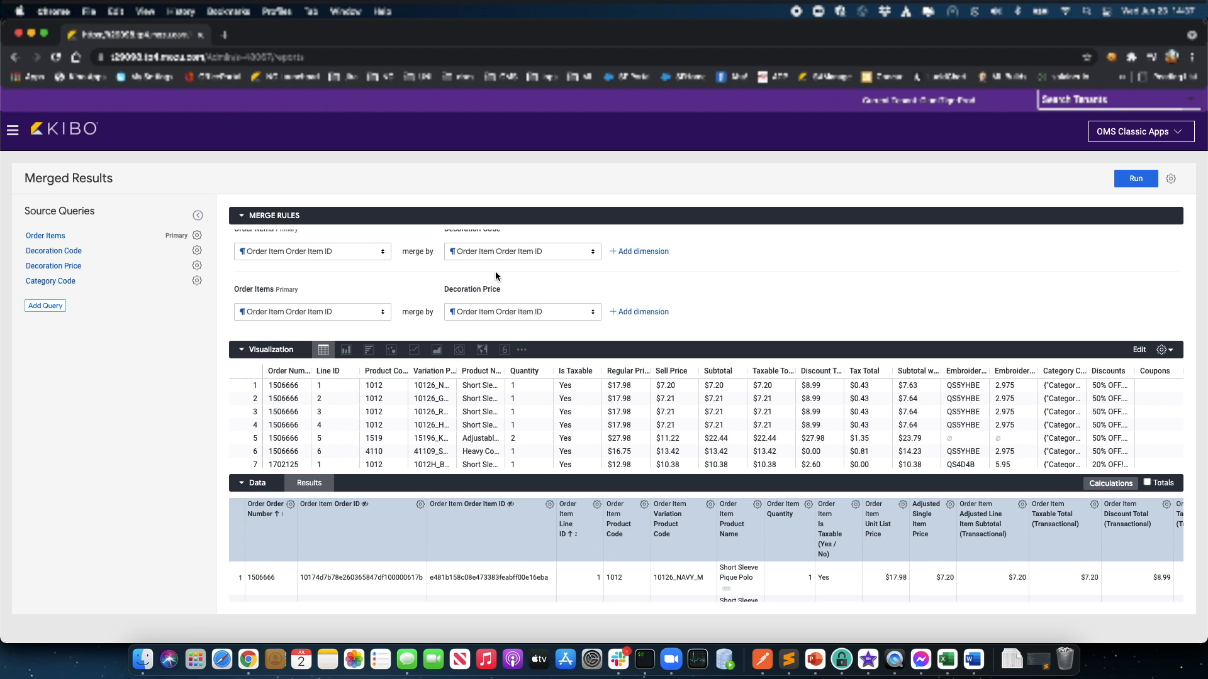
{"action": "scroll", "coordinate": [496, 270], "scroll_direction": "down", "scroll_amount": 2}
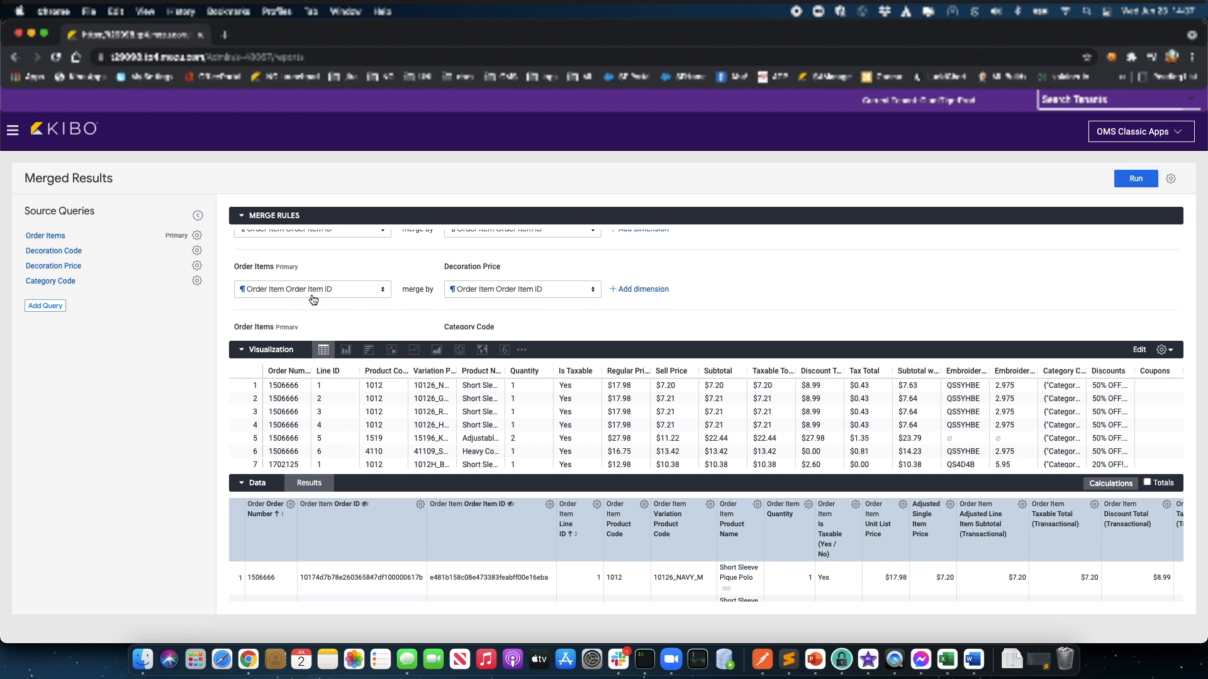
{"action": "scroll", "coordinate": [432, 303], "scroll_direction": "down", "scroll_amount": 1}
{"action": "scroll", "coordinate": [431, 303], "scroll_direction": "down", "scroll_amount": 2}
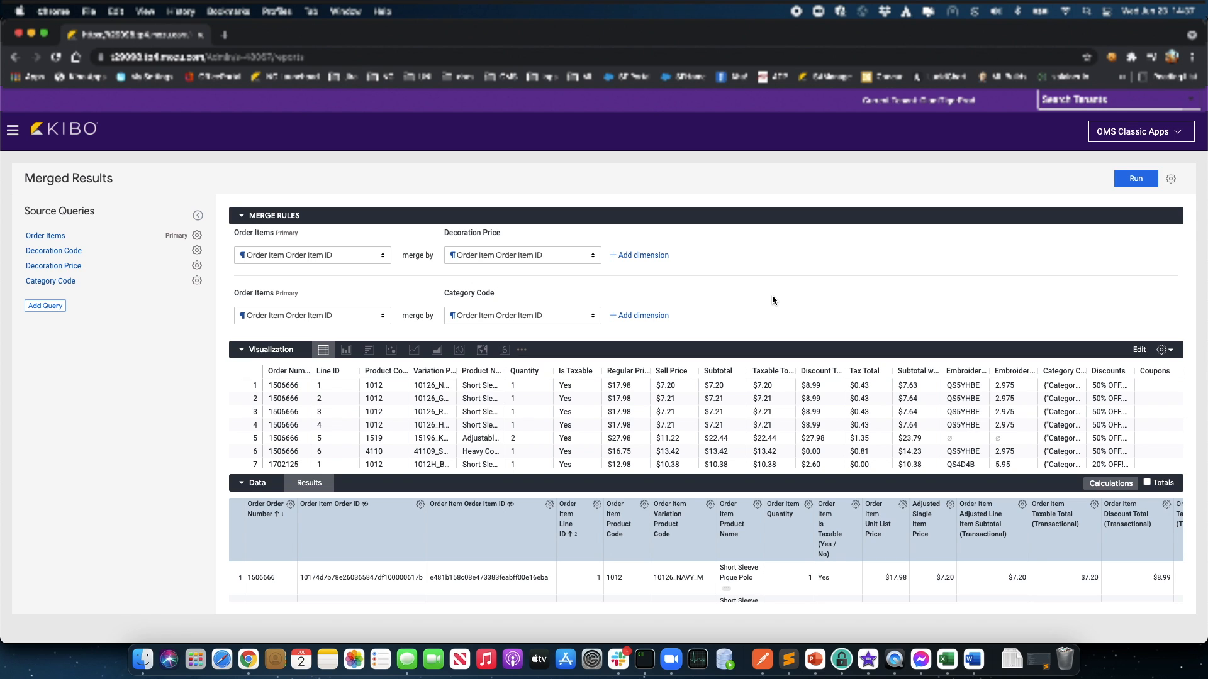
{"action": "scroll", "coordinate": [773, 300], "scroll_direction": "up", "scroll_amount": 2}
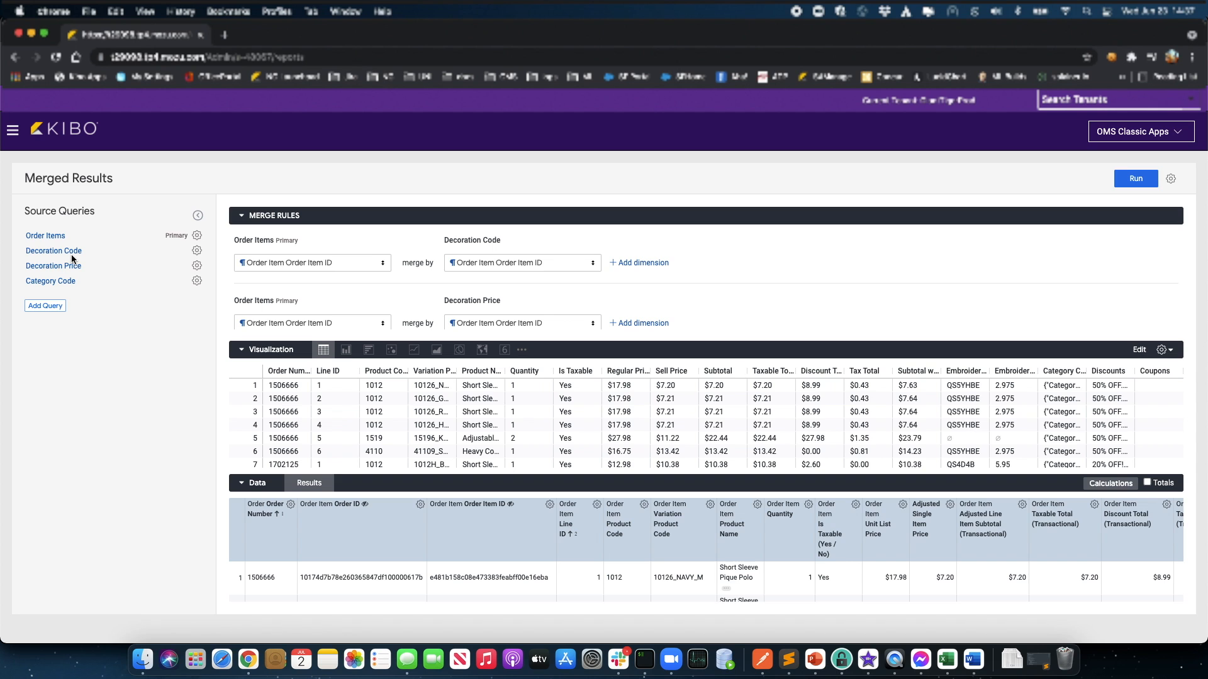
{"action": "left_click", "coordinate": [70, 252]}
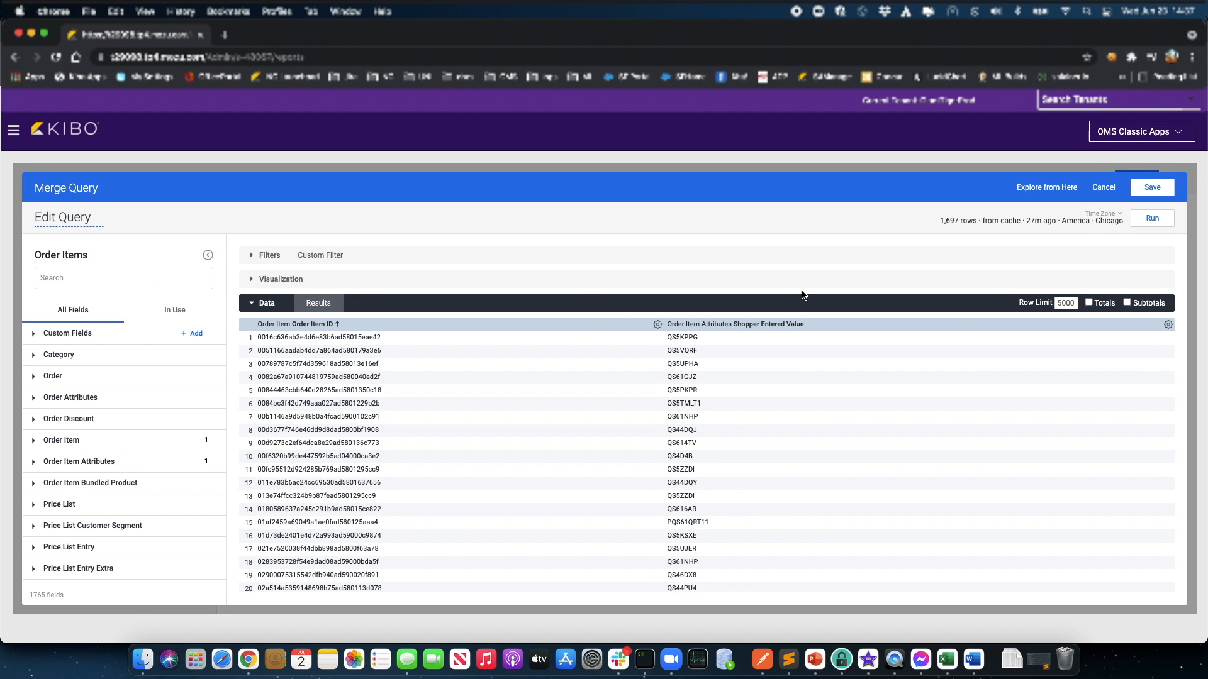
{"action": "left_click", "coordinate": [252, 258]}
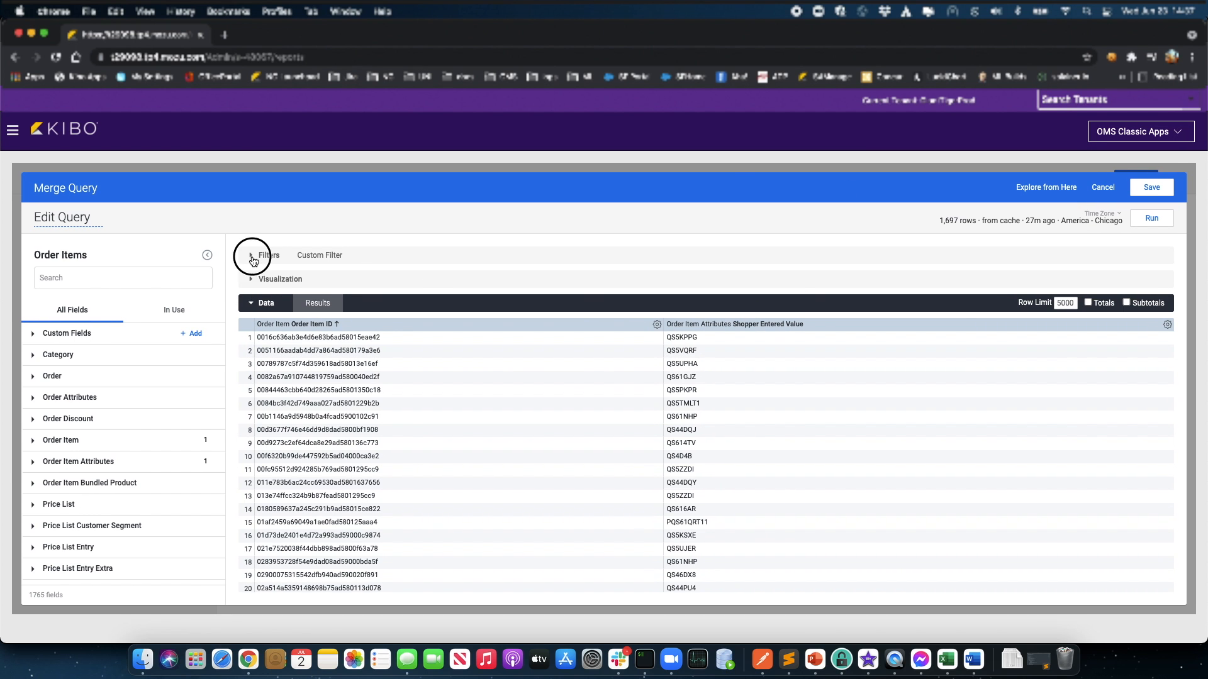
{"action": "scroll", "coordinate": [444, 351], "scroll_direction": "down", "scroll_amount": 2}
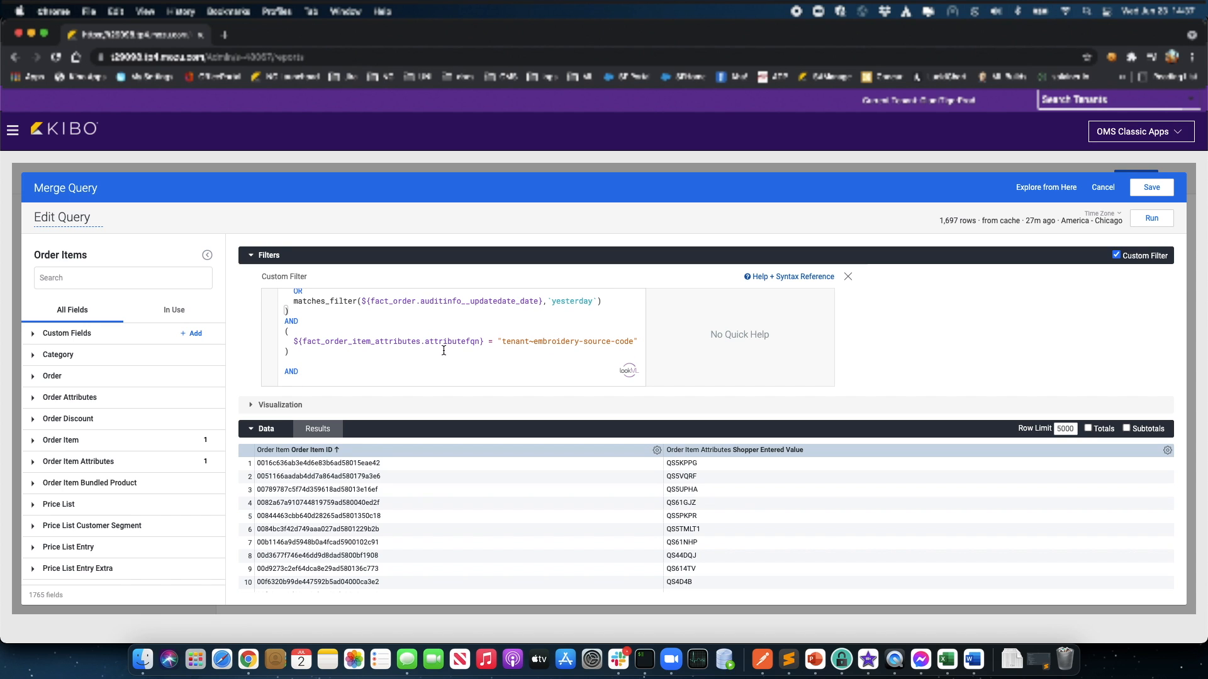
{"action": "scroll", "coordinate": [444, 351], "scroll_direction": "down", "scroll_amount": 4}
{"action": "scroll", "coordinate": [410, 337], "scroll_direction": "up", "scroll_amount": 3}
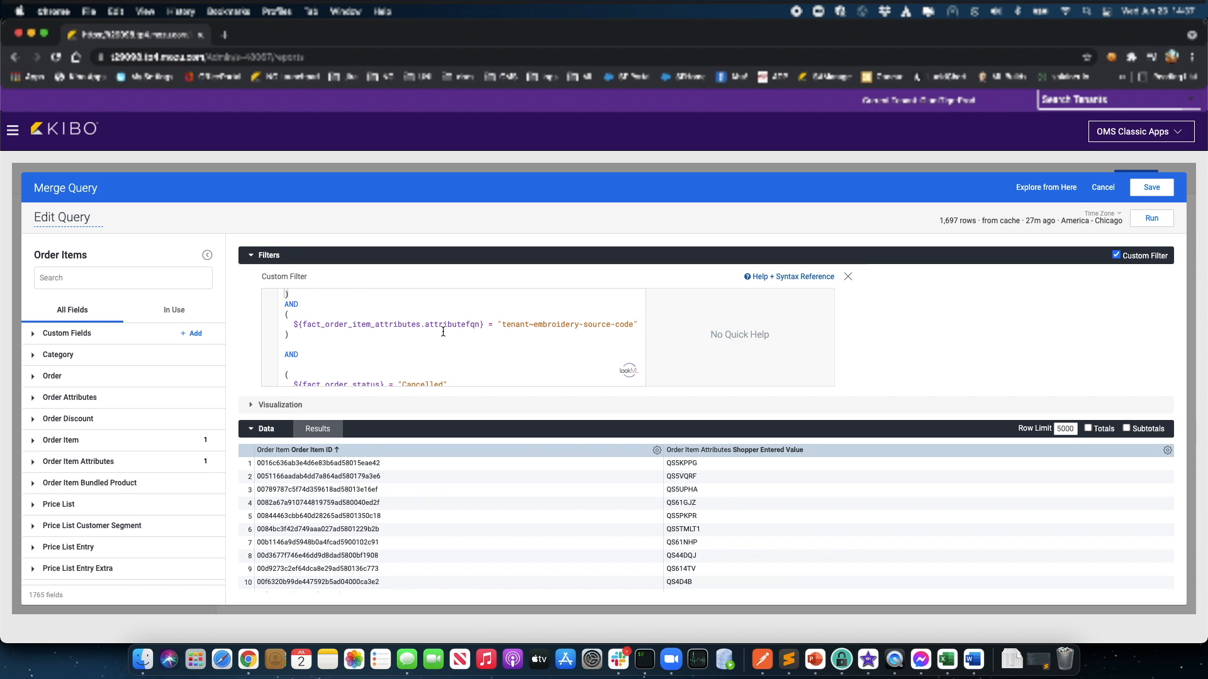
{"action": "left_click", "coordinate": [640, 324]}
{"action": "left_click", "coordinate": [572, 340]}
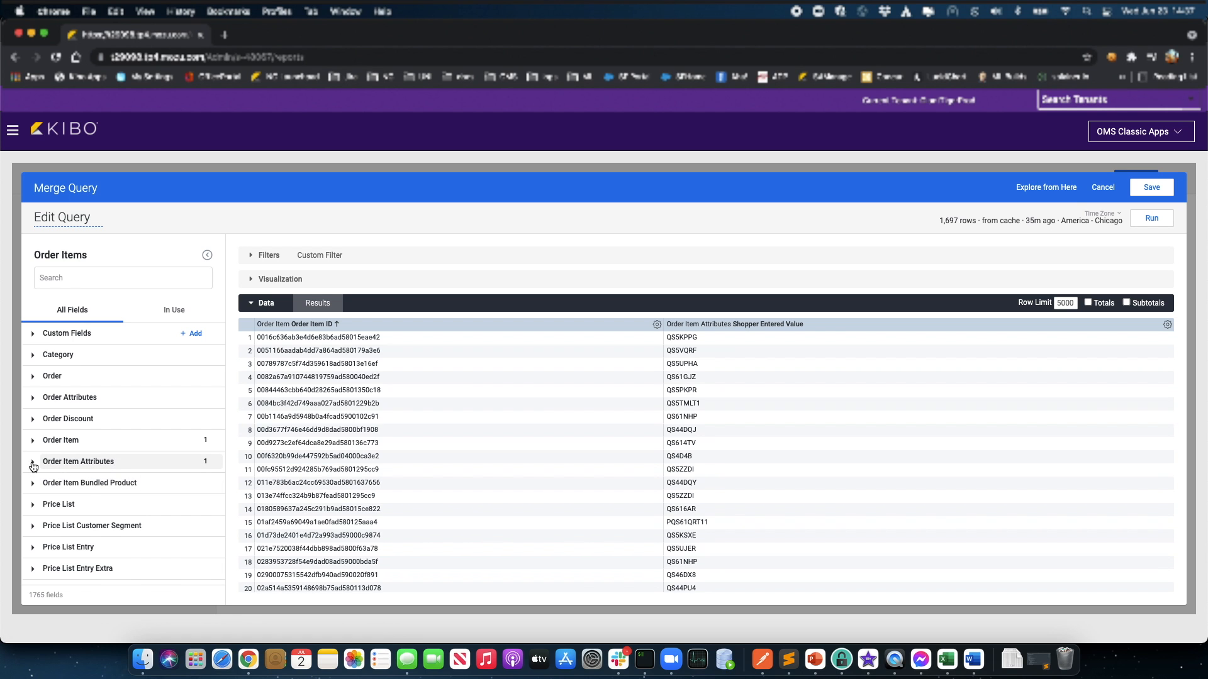
{"action": "left_click", "coordinate": [34, 463]}
{"action": "scroll", "coordinate": [79, 475], "scroll_direction": "down", "scroll_amount": 4}
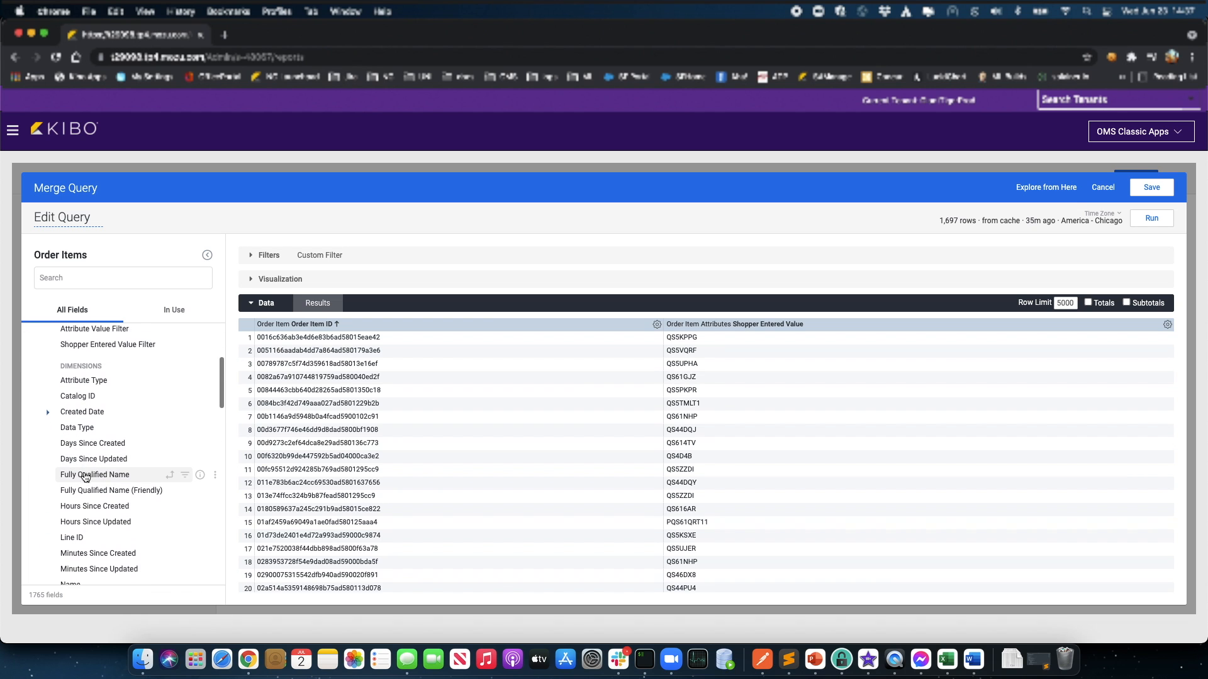
{"action": "scroll", "coordinate": [85, 477], "scroll_direction": "down", "scroll_amount": 2}
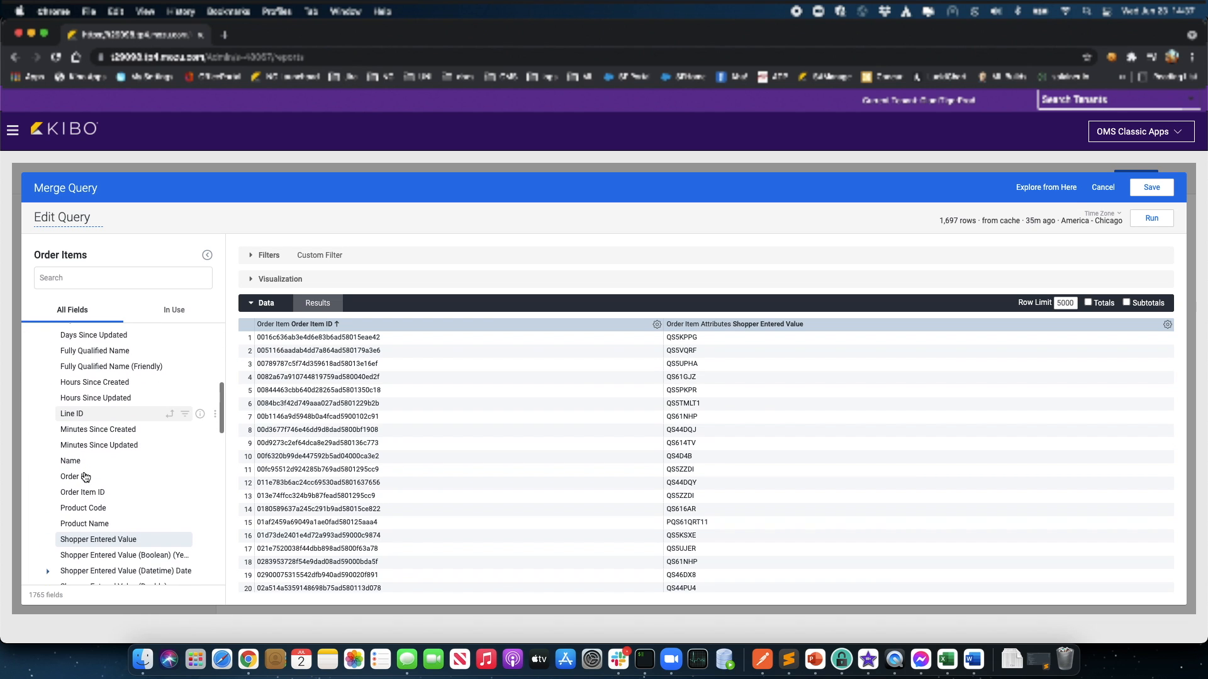
{"action": "scroll", "coordinate": [84, 477], "scroll_direction": "down", "scroll_amount": 1}
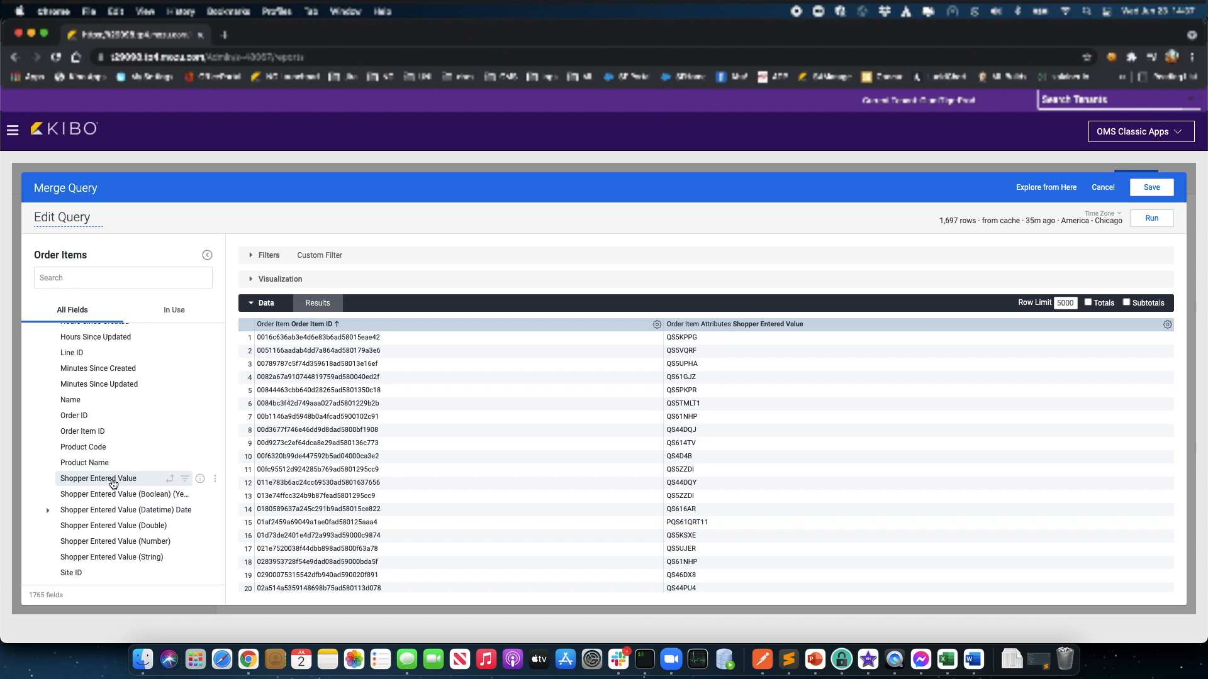
{"action": "scroll", "coordinate": [114, 483], "scroll_direction": "down", "scroll_amount": 1}
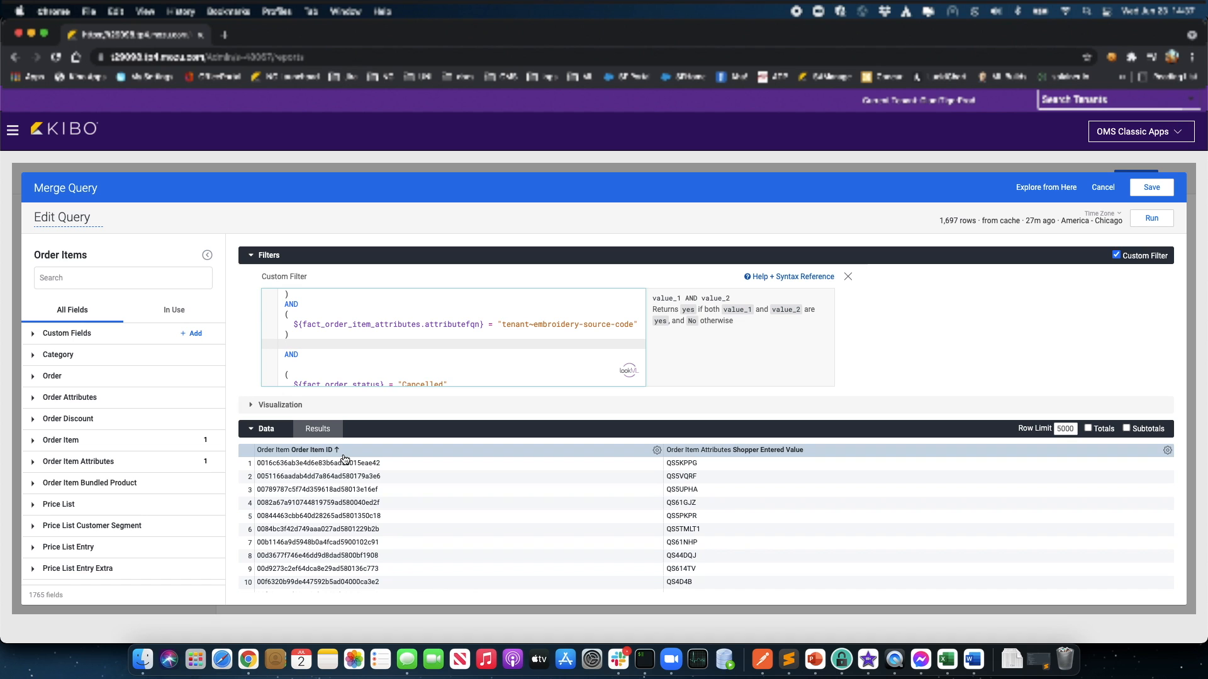
{"action": "scroll", "coordinate": [476, 375], "scroll_direction": "down", "scroll_amount": 2}
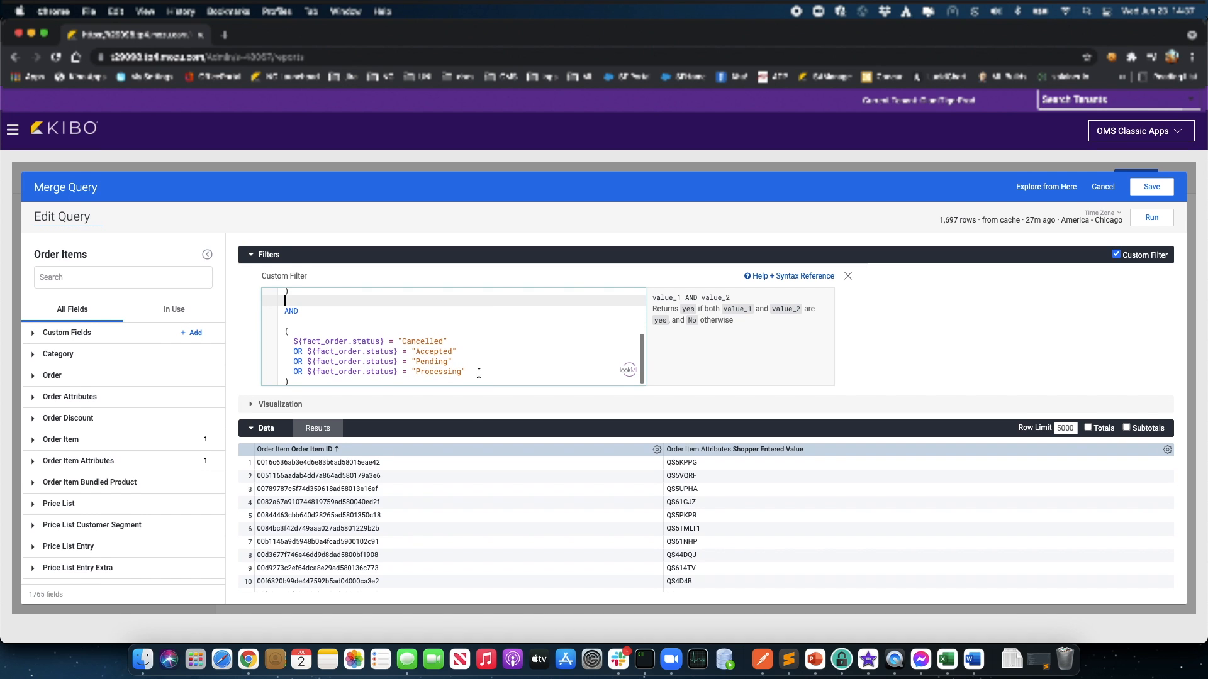
{"action": "scroll", "coordinate": [479, 373], "scroll_direction": "up", "scroll_amount": 3}
{"action": "scroll", "coordinate": [479, 374], "scroll_direction": "up", "scroll_amount": 1}
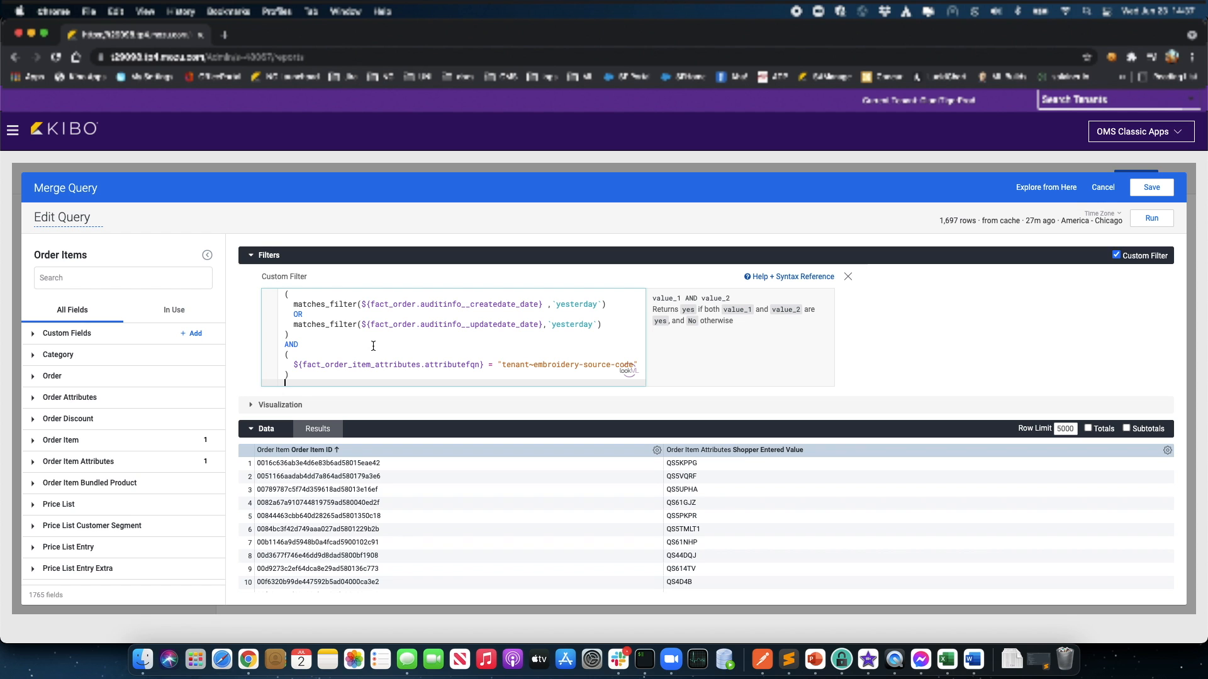
{"action": "left_click", "coordinate": [1112, 192]}
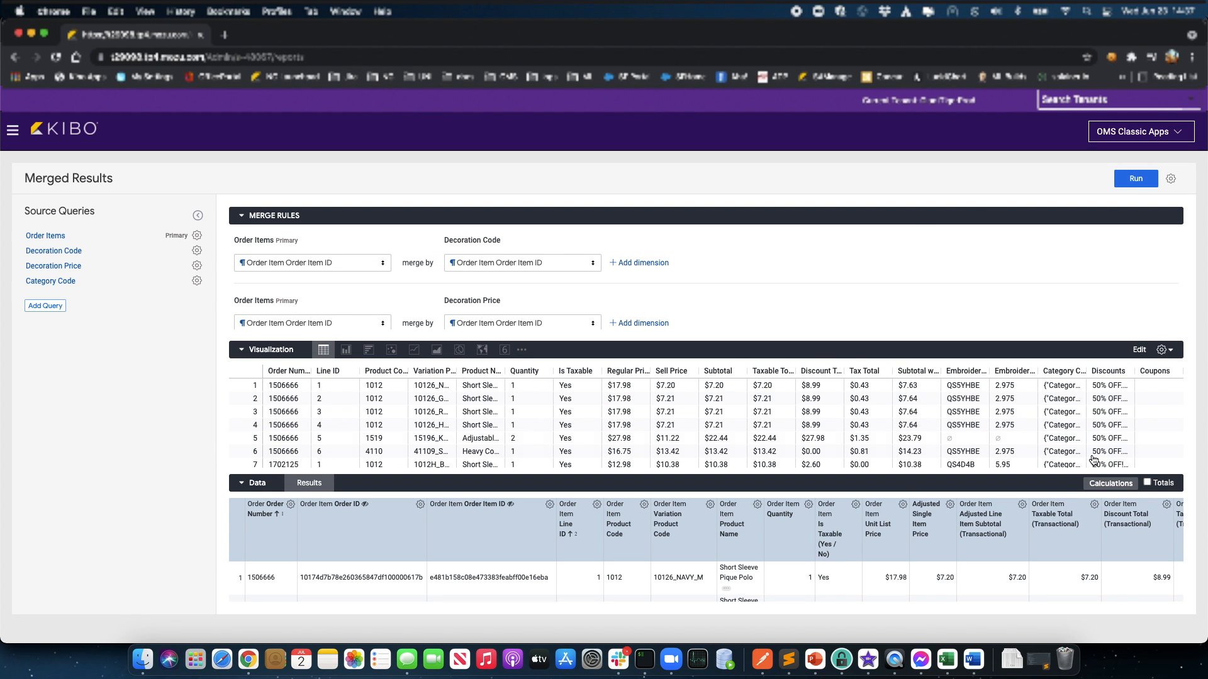
{"action": "scroll", "coordinate": [862, 574], "scroll_direction": "down", "scroll_amount": 2}
{"action": "scroll", "coordinate": [861, 575], "scroll_direction": "right", "scroll_amount": 3}
{"action": "scroll", "coordinate": [937, 574], "scroll_direction": "right", "scroll_amount": 6}
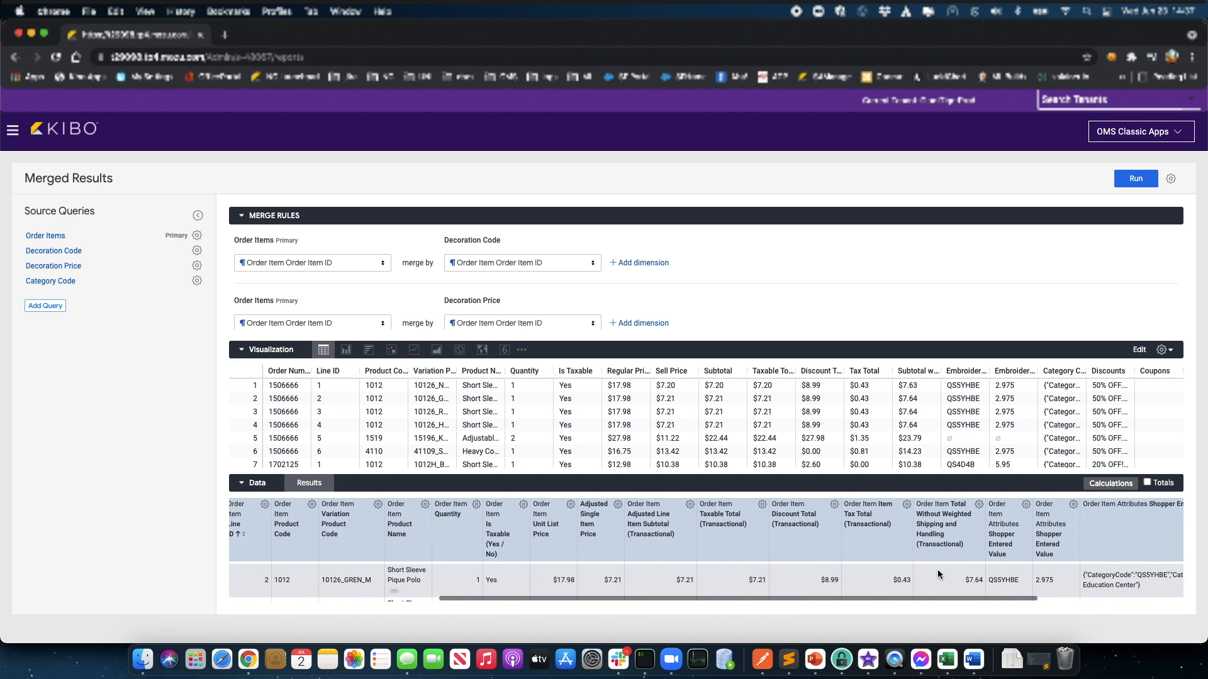
{"action": "scroll", "coordinate": [805, 566], "scroll_direction": "down", "scroll_amount": 2}
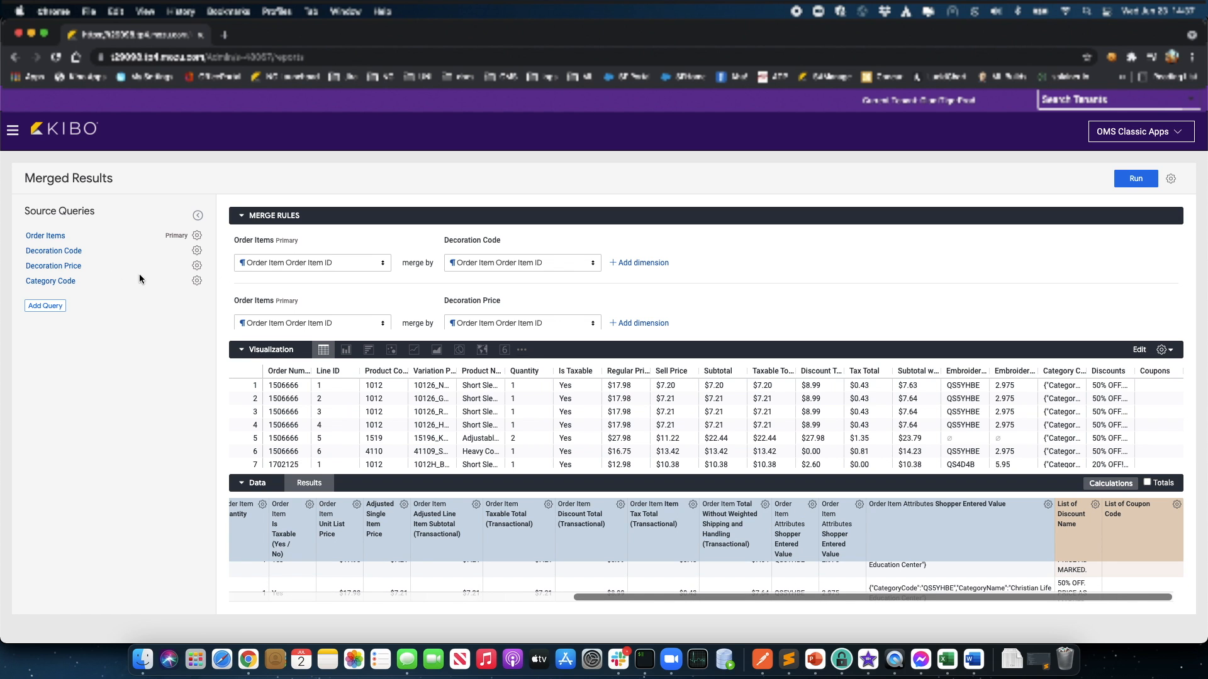
{"action": "left_click", "coordinate": [61, 267]}
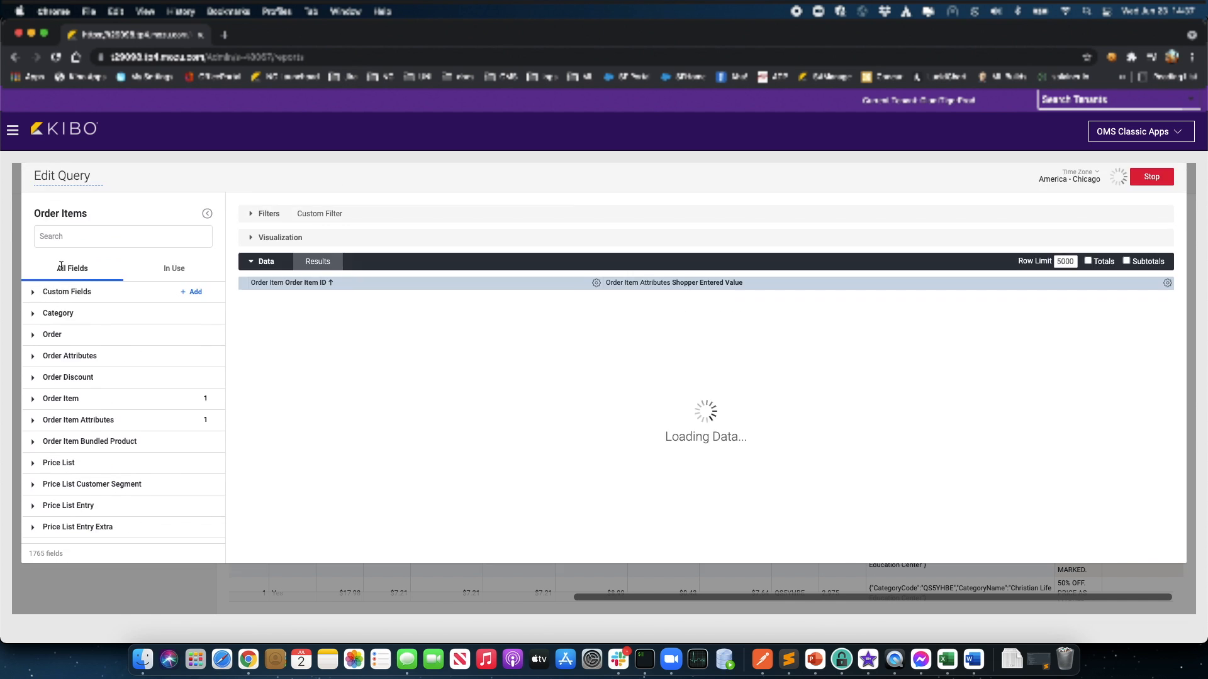
{"action": "left_click", "coordinate": [251, 255]}
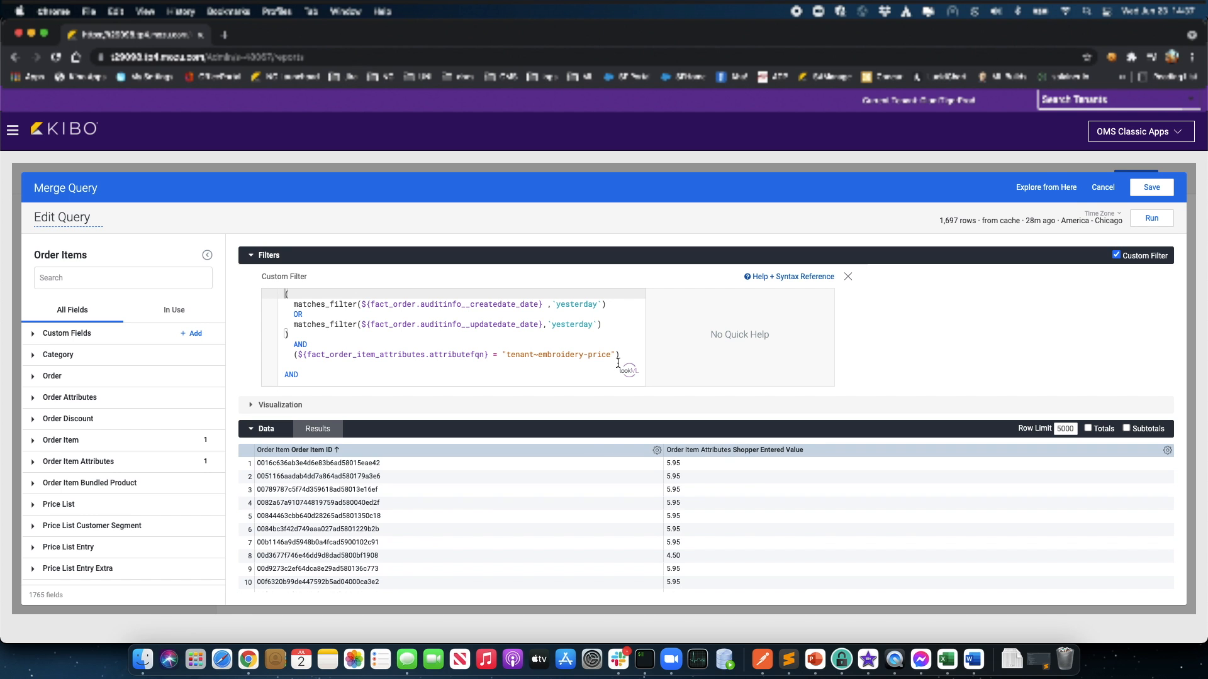
{"action": "scroll", "coordinate": [608, 364], "scroll_direction": "down", "scroll_amount": 1}
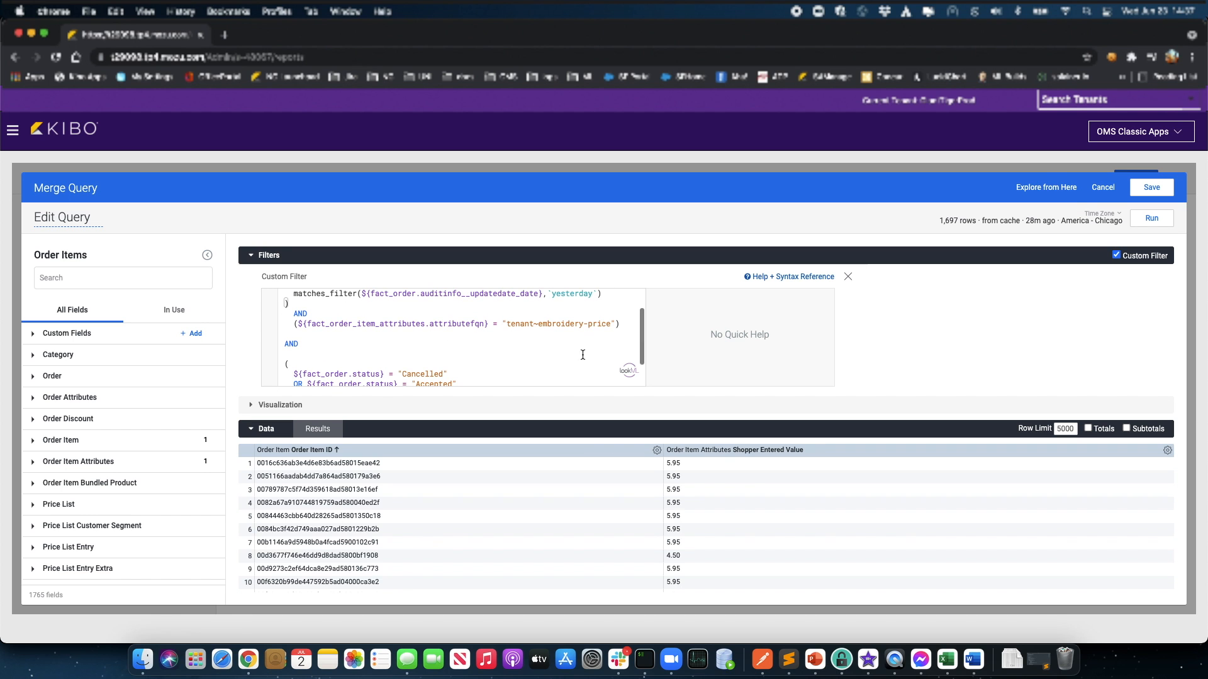
{"action": "left_click", "coordinate": [1103, 188]}
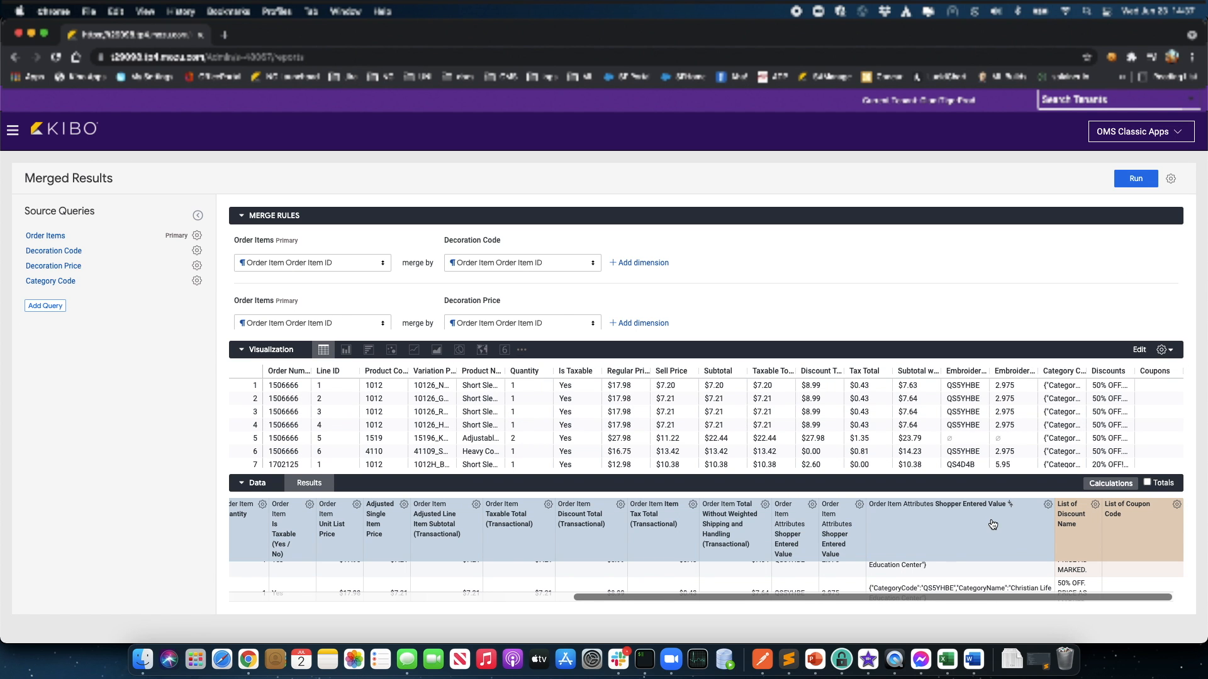
{"action": "scroll", "coordinate": [992, 525], "scroll_direction": "up", "scroll_amount": 2}
{"action": "scroll", "coordinate": [1003, 541], "scroll_direction": "down", "scroll_amount": 1}
{"action": "scroll", "coordinate": [1005, 599], "scroll_direction": "right", "scroll_amount": 1}
{"action": "scroll", "coordinate": [1000, 594], "scroll_direction": "down", "scroll_amount": 2}
{"action": "scroll", "coordinate": [994, 591], "scroll_direction": "left", "scroll_amount": 1}
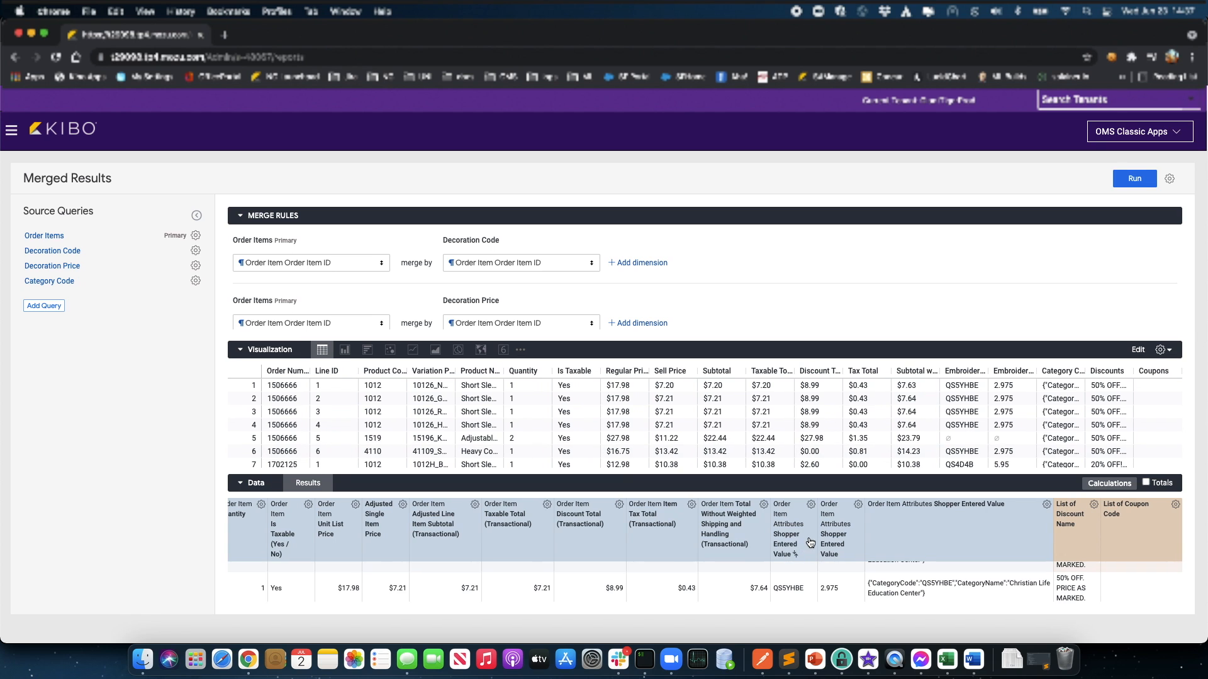
{"action": "scroll", "coordinate": [809, 544], "scroll_direction": "left", "scroll_amount": 4}
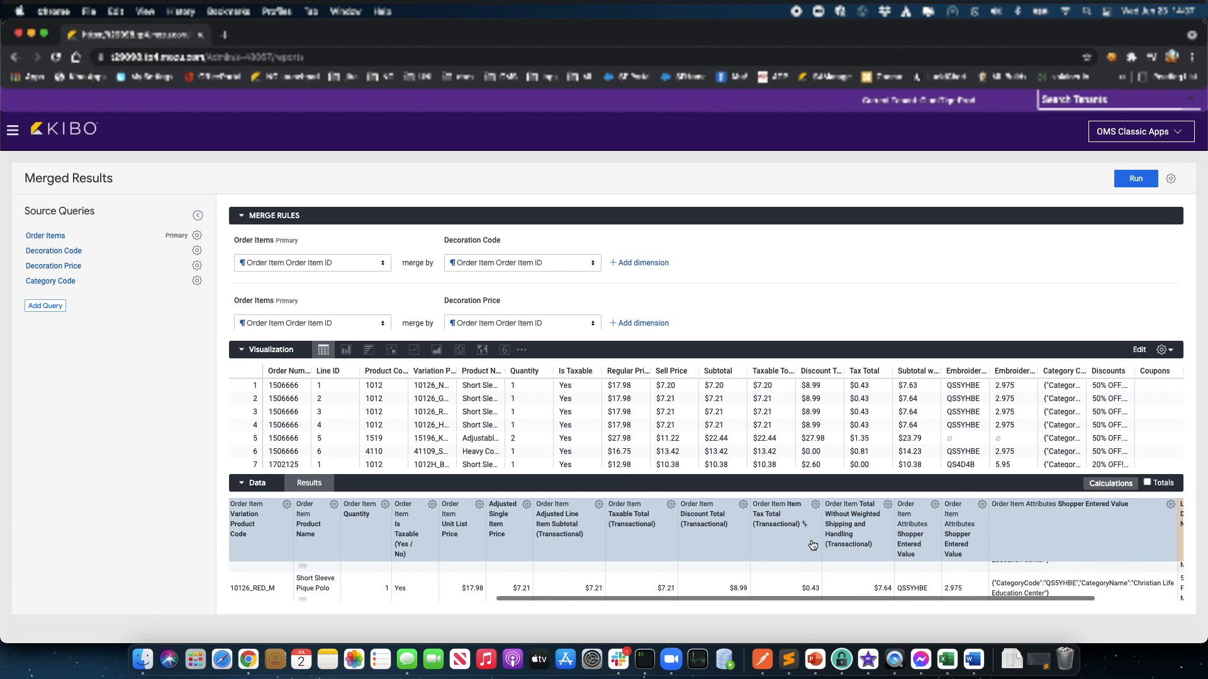
{"action": "scroll", "coordinate": [812, 546], "scroll_direction": "left", "scroll_amount": 2}
{"action": "scroll", "coordinate": [858, 546], "scroll_direction": "down", "scroll_amount": 1}
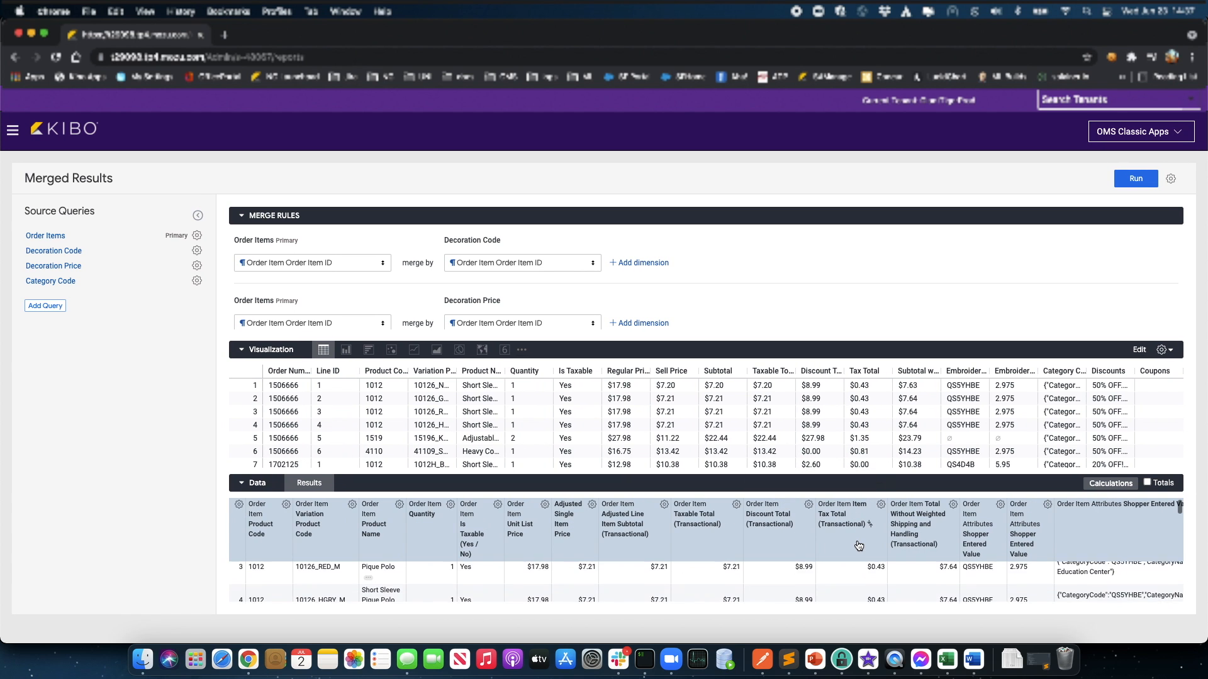
{"action": "scroll", "coordinate": [858, 546], "scroll_direction": "down", "scroll_amount": 3}
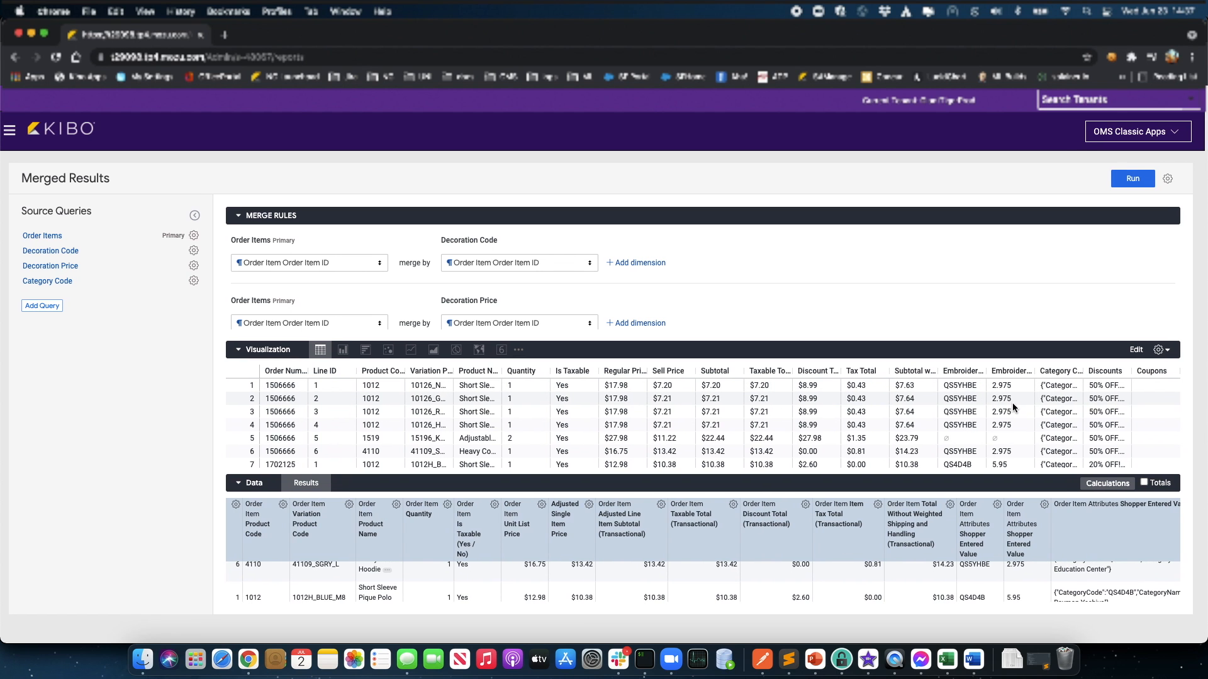
Step: Open the table's Series settings and expand the Embroidery Price and Embroidery Code customizations
{"action": "left_click", "coordinate": [1170, 352]}
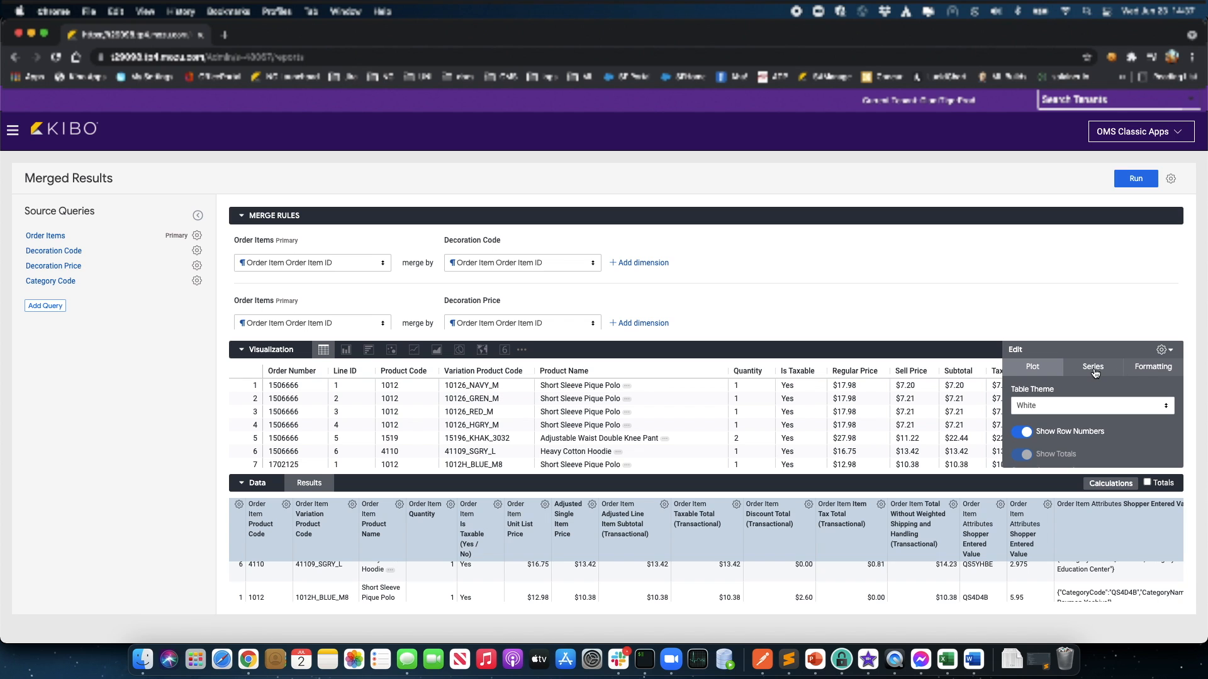
{"action": "left_click", "coordinate": [1095, 371]}
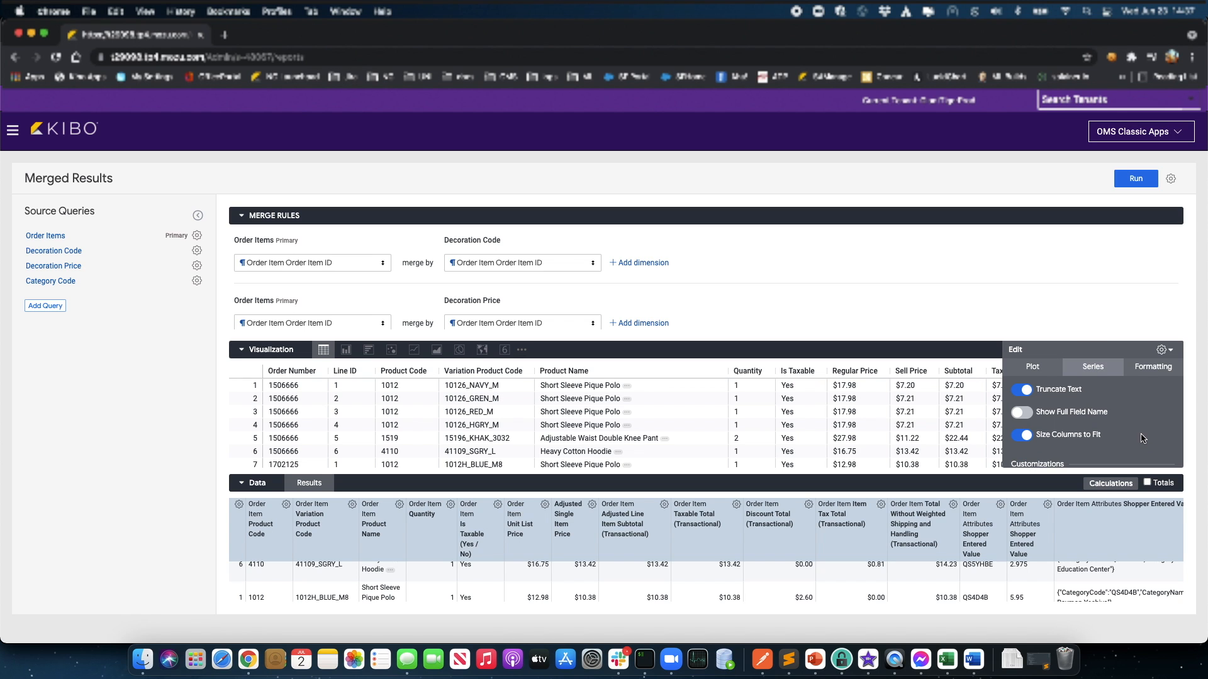
{"action": "scroll", "coordinate": [1142, 438], "scroll_direction": "down", "scroll_amount": 3}
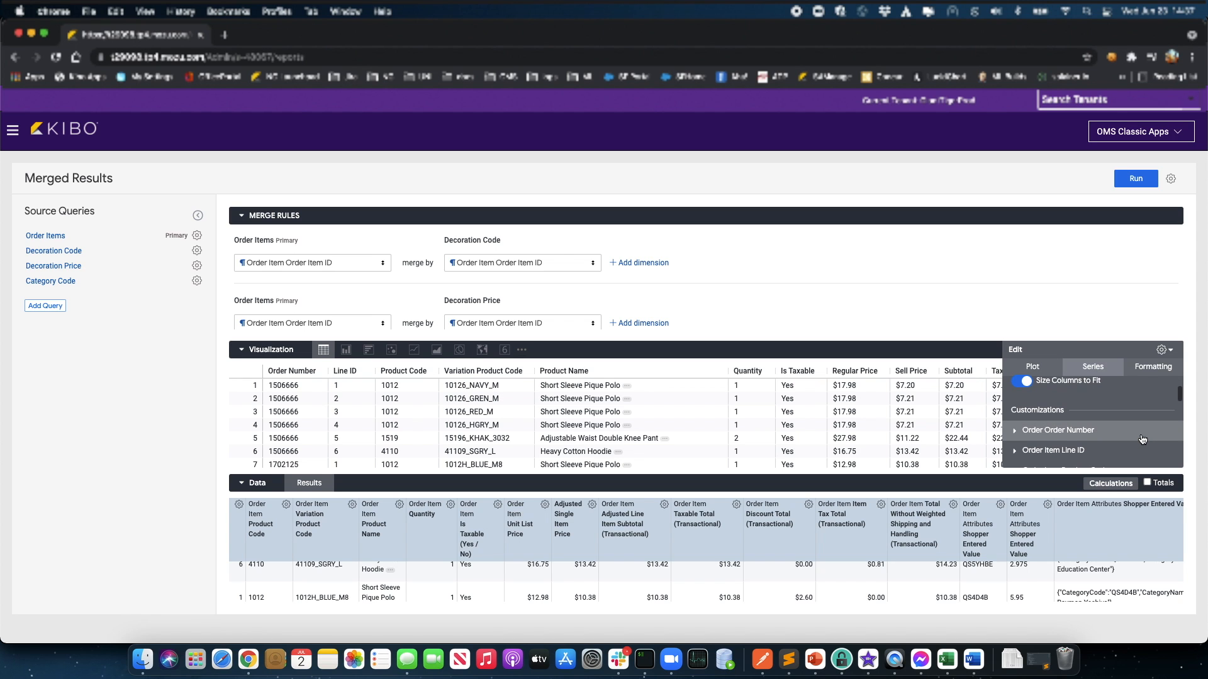
{"action": "scroll", "coordinate": [1142, 438], "scroll_direction": "down", "scroll_amount": 10}
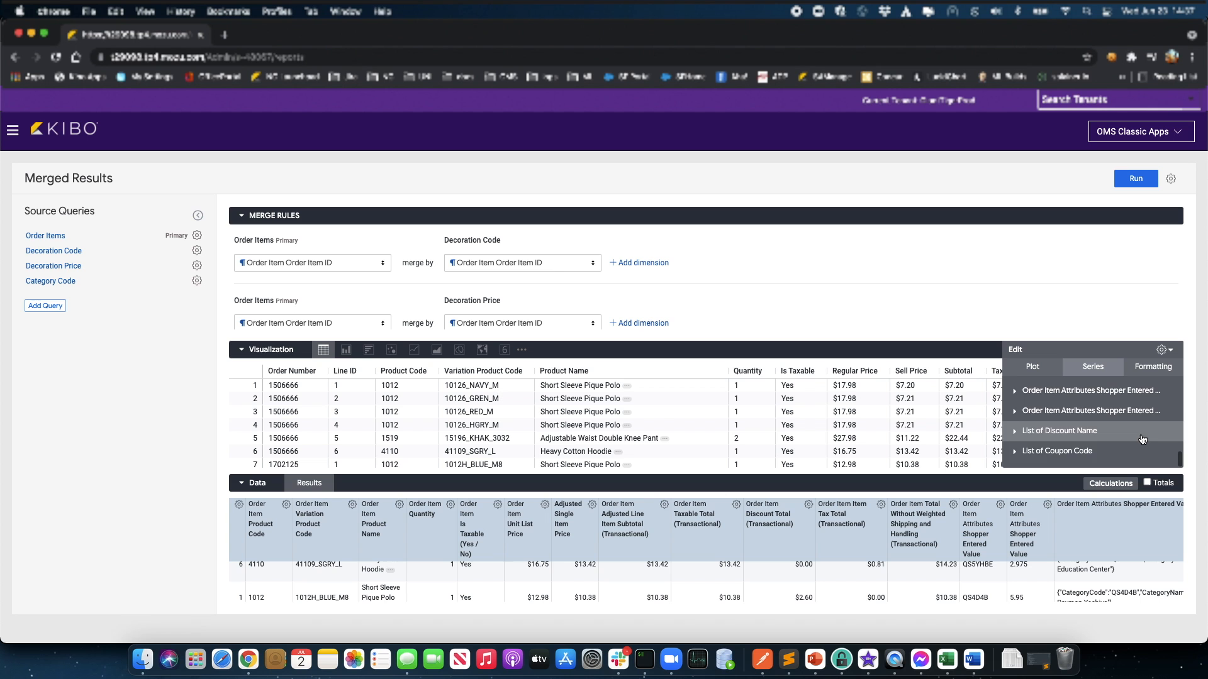
{"action": "left_click", "coordinate": [1015, 417]}
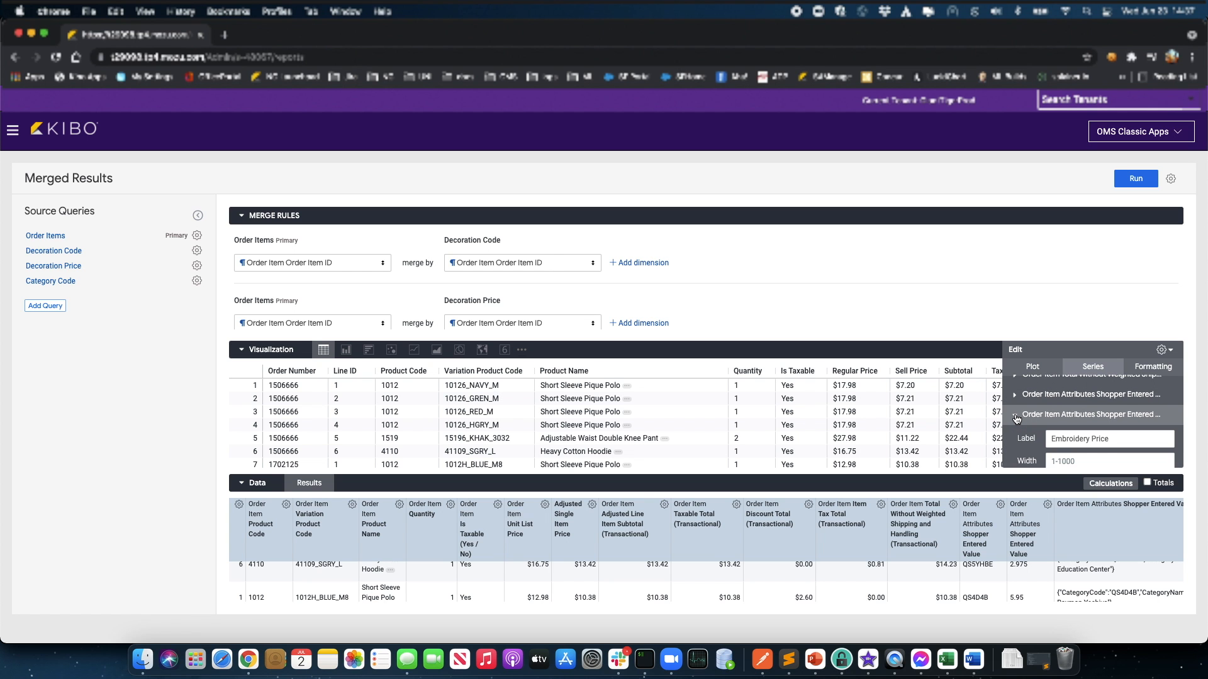
{"action": "left_click", "coordinate": [1016, 417]}
{"action": "left_click", "coordinate": [1015, 396]}
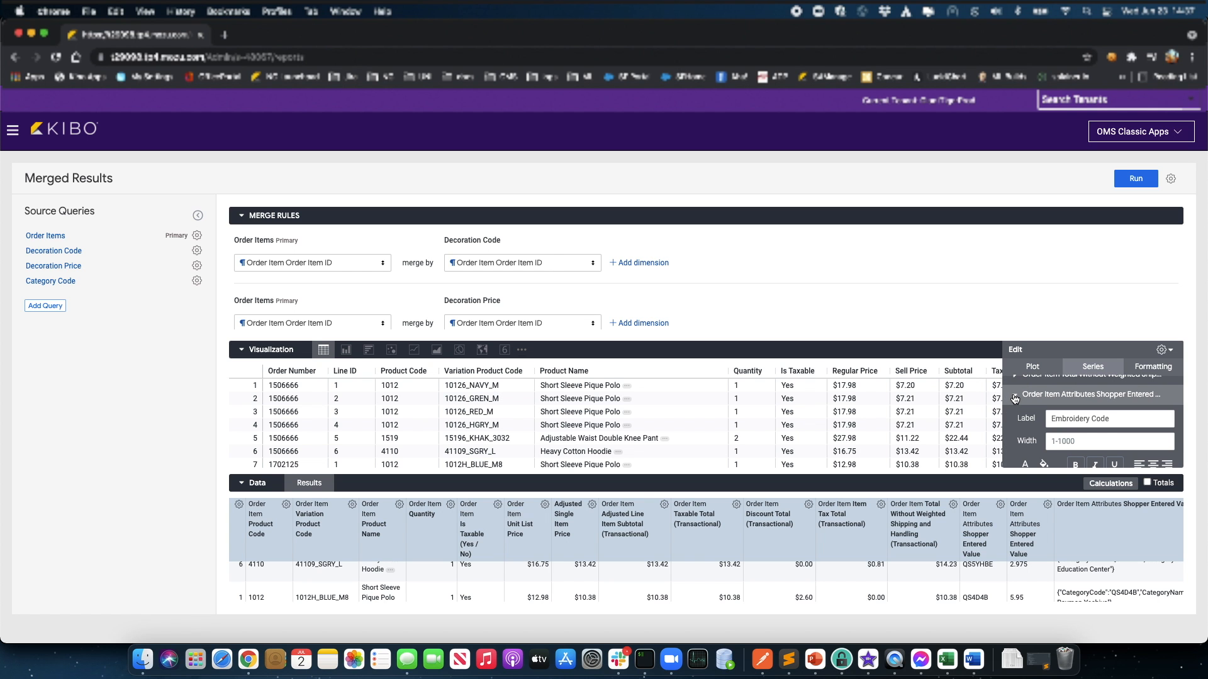